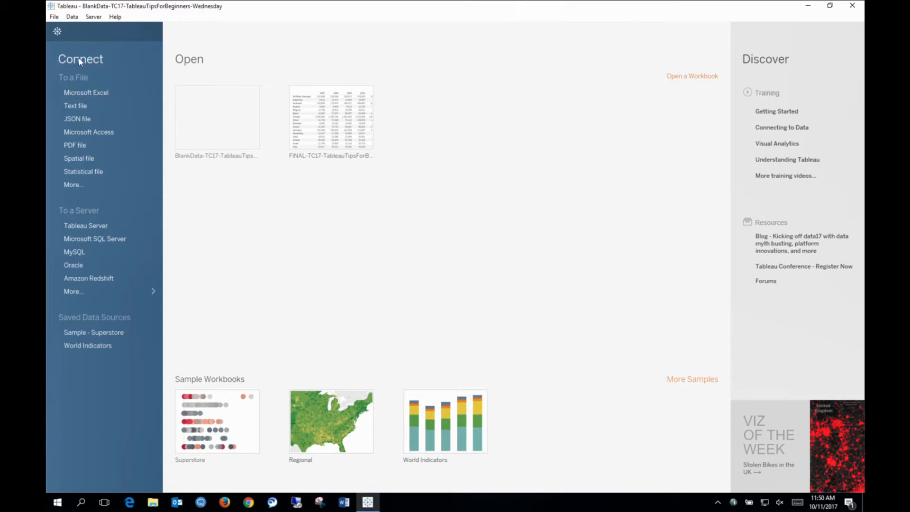
Step: Browse the available Excel source files and examine the Tourism - Visitors by Origin market data source before returning to Sheet 1
left_click(90, 92)
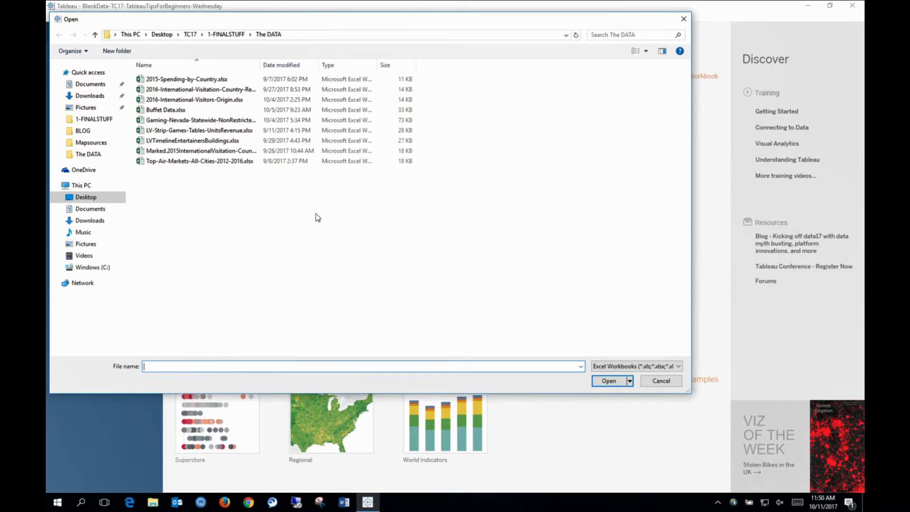
left_click(660, 381)
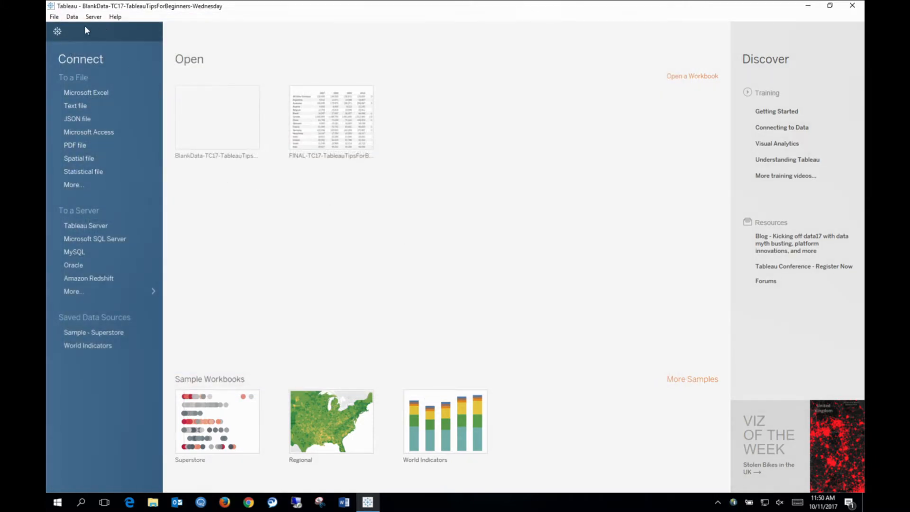
left_click(56, 31)
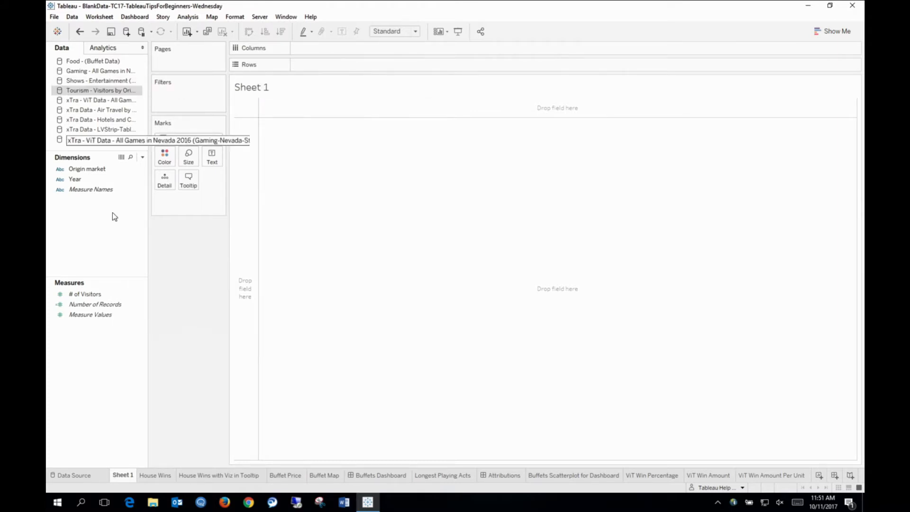
left_click(67, 476)
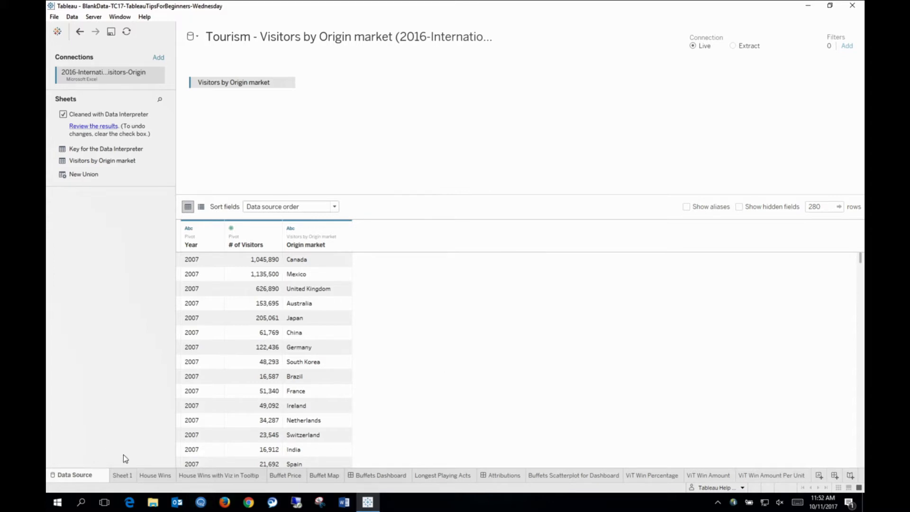
left_click(119, 476)
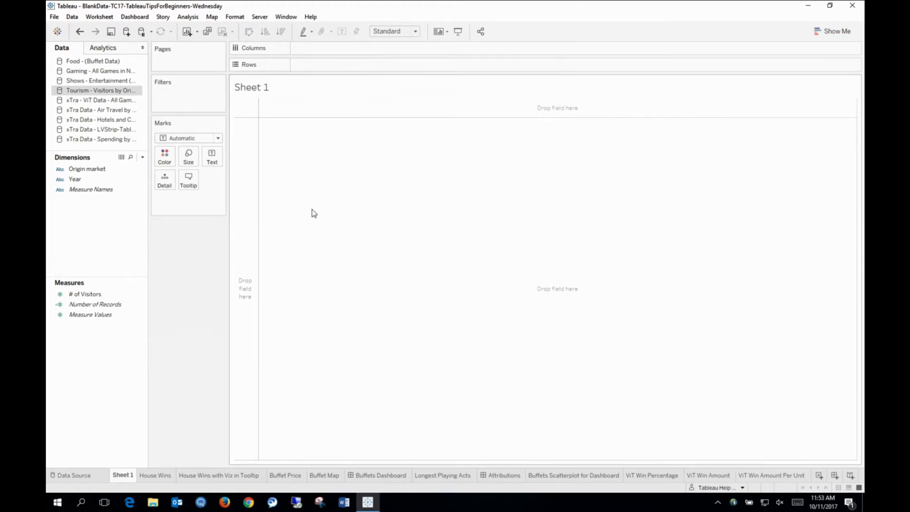
Step: Build a text table of # of Visitors by Year and Origin market, swapping the axes to put Origin market on rows and Year on columns
left_click(81, 180)
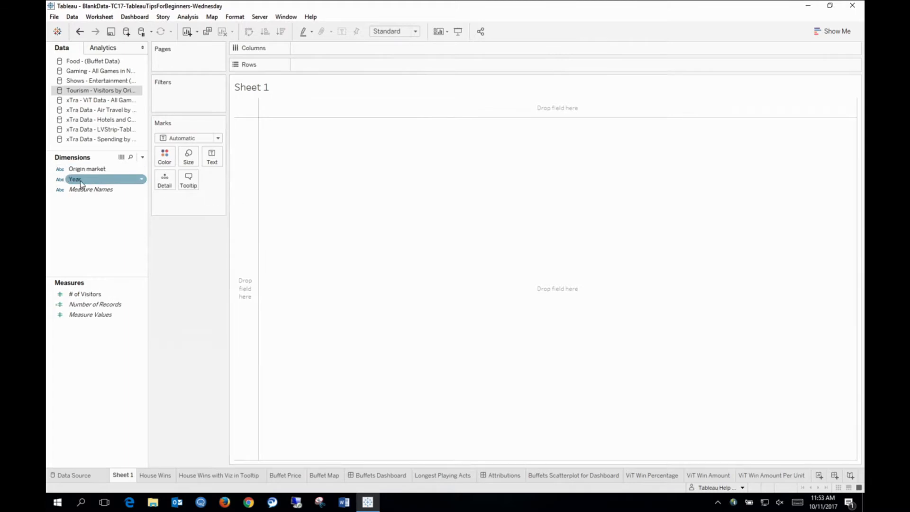
double_click(79, 179)
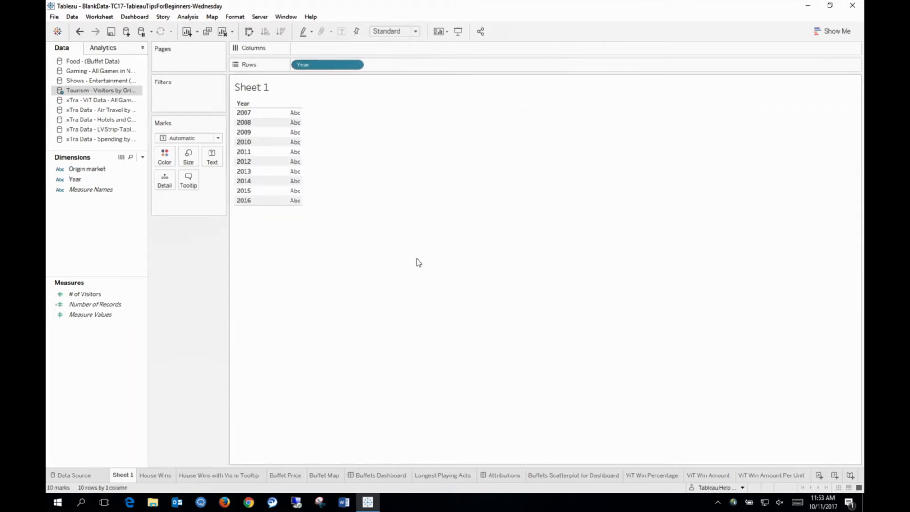
left_click(74, 170)
left_click_drag(72, 172, 309, 50)
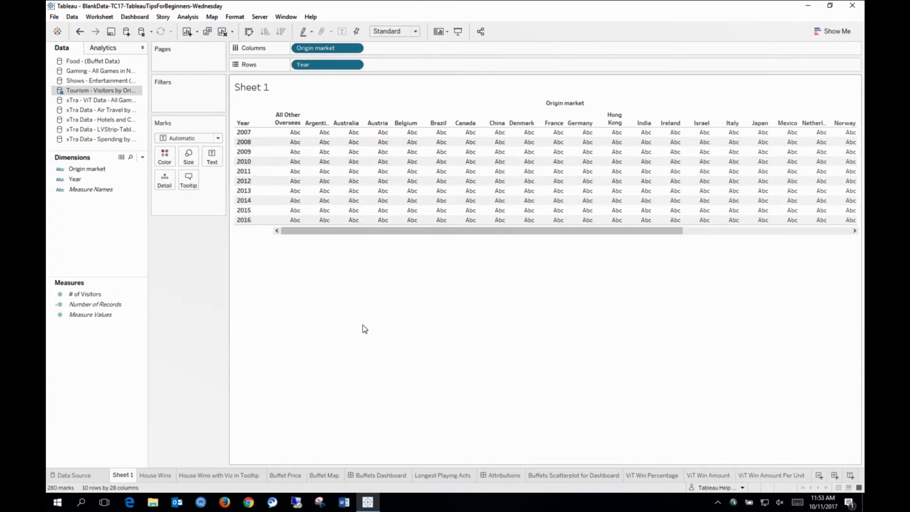
left_click(106, 295)
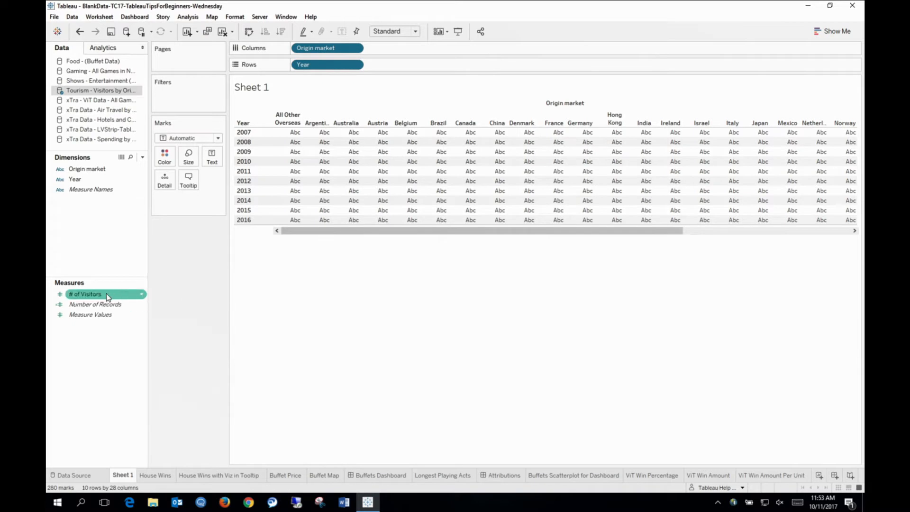
left_click_drag(98, 295, 213, 162)
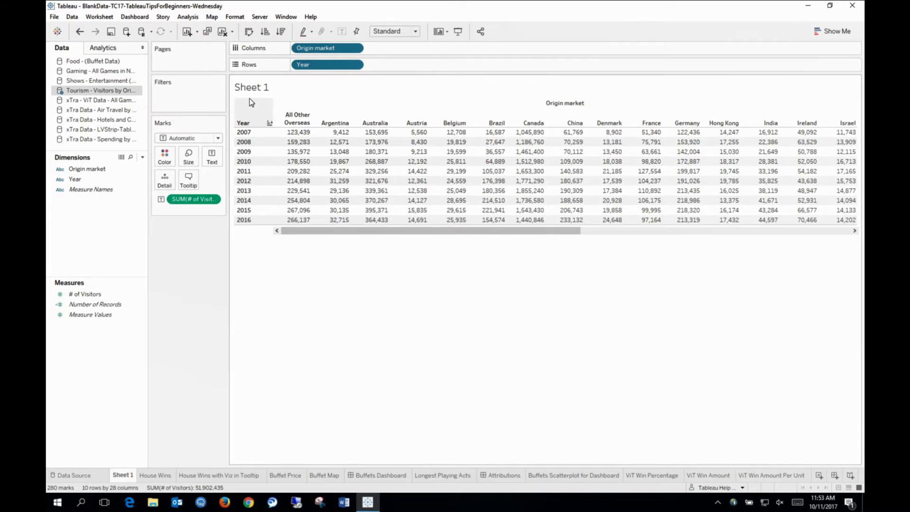
left_click(249, 32)
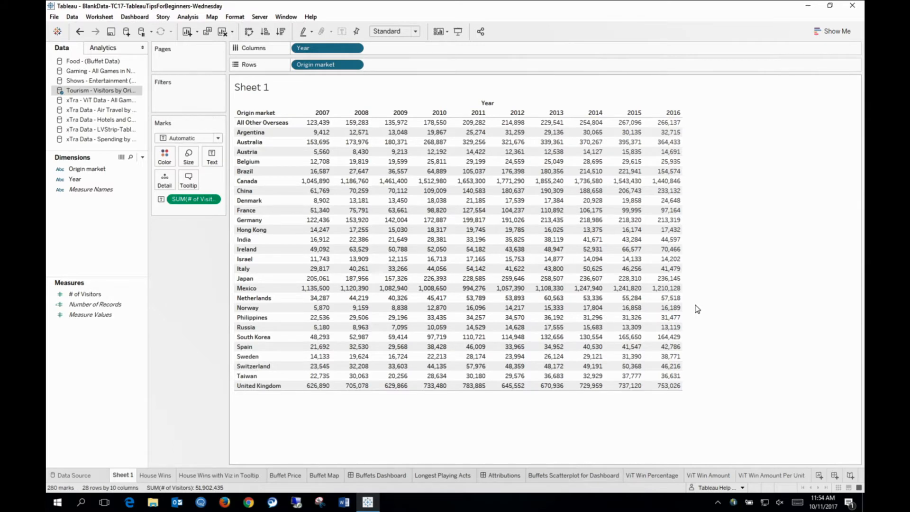
Step: Color the table by # of Visitors using Square marks, and sort the origin markets in descending order of their 2016 values
mouse_move(91, 293)
left_mouse_down()
mouse_move(181, 189)
mouse_move(164, 157)
left_mouse_up()
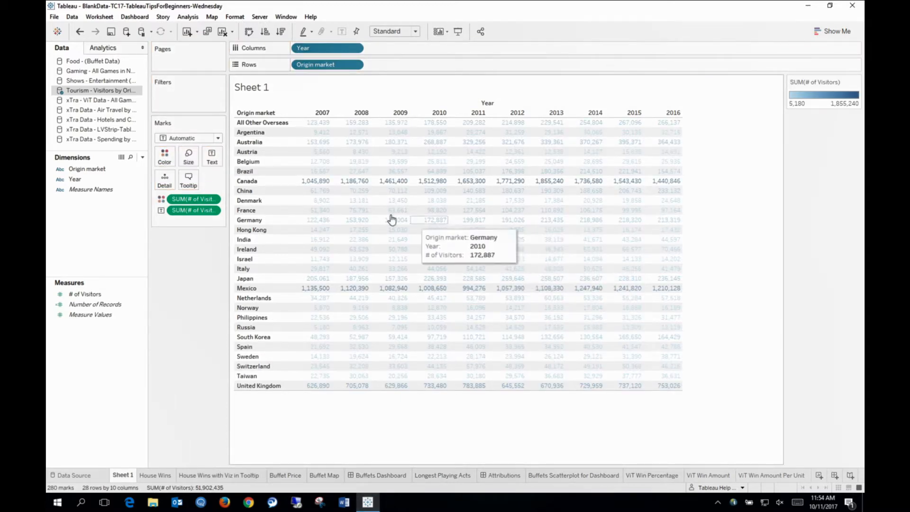
left_click(220, 138)
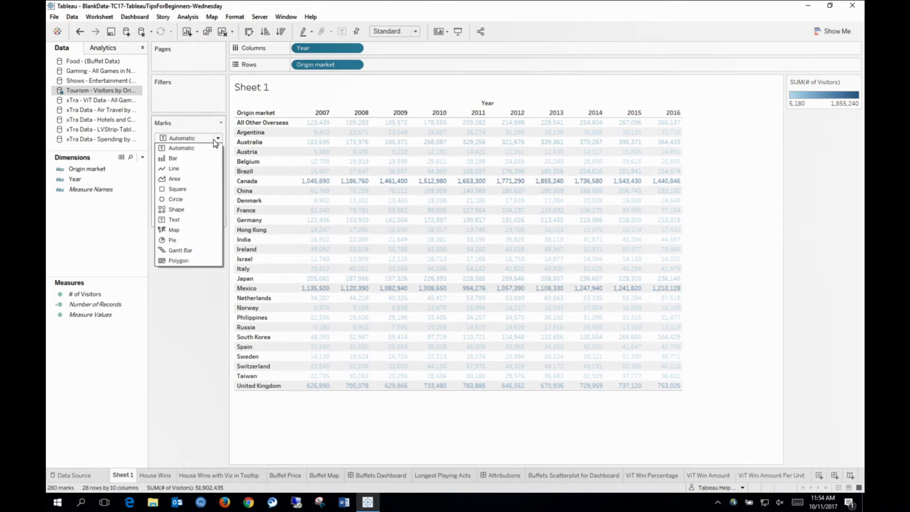
left_click(201, 189)
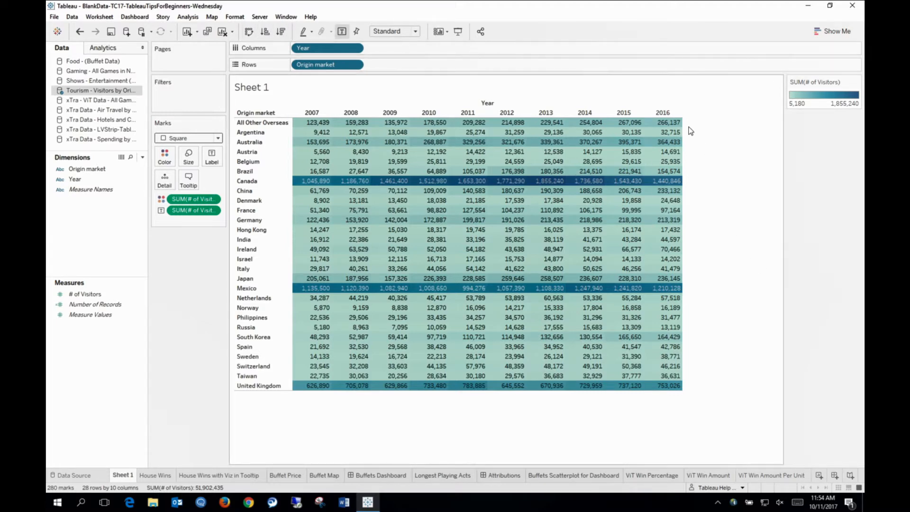
mouse_move(677, 114)
left_click(678, 114)
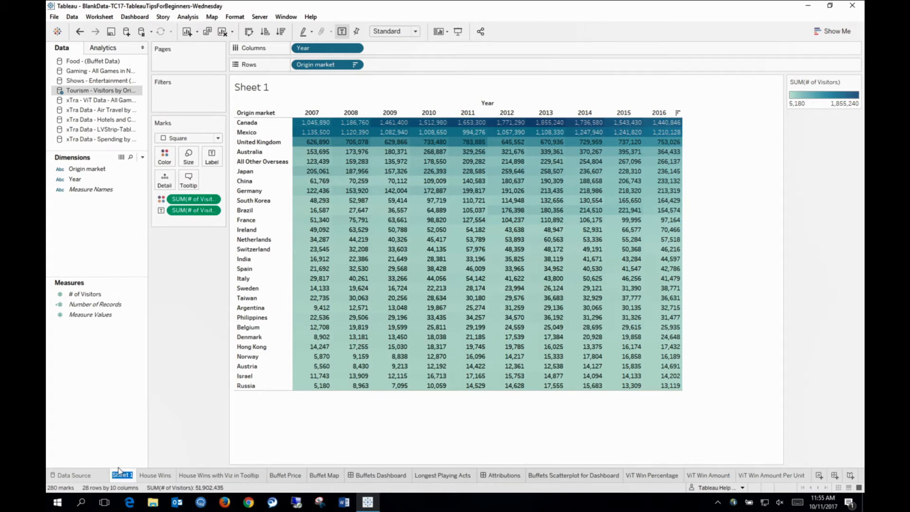
Step: Rename Sheet 1 as Intl Visitors and duplicate the sheet
type("Visitors")
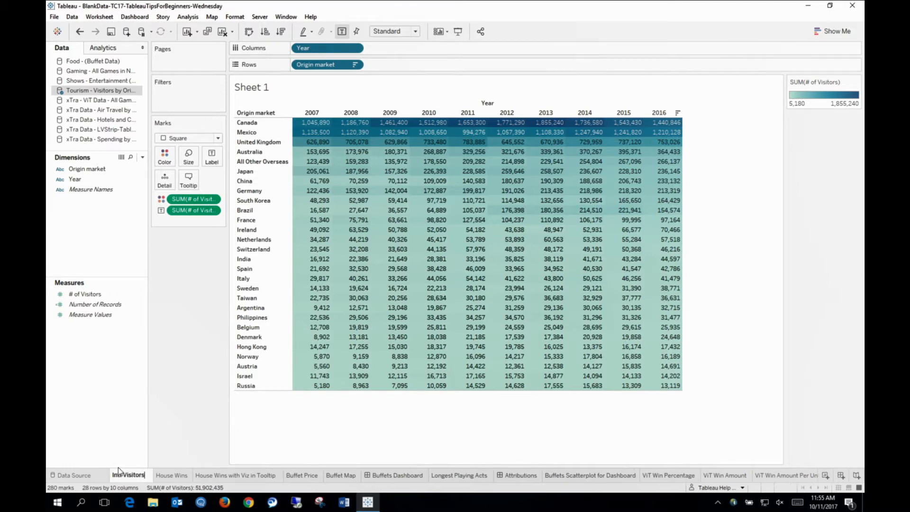
key("Return")
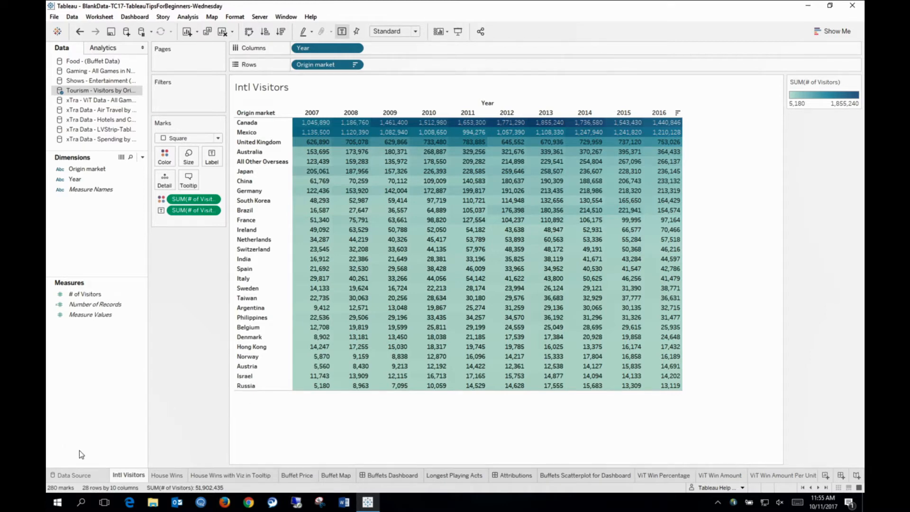
right_click(123, 474)
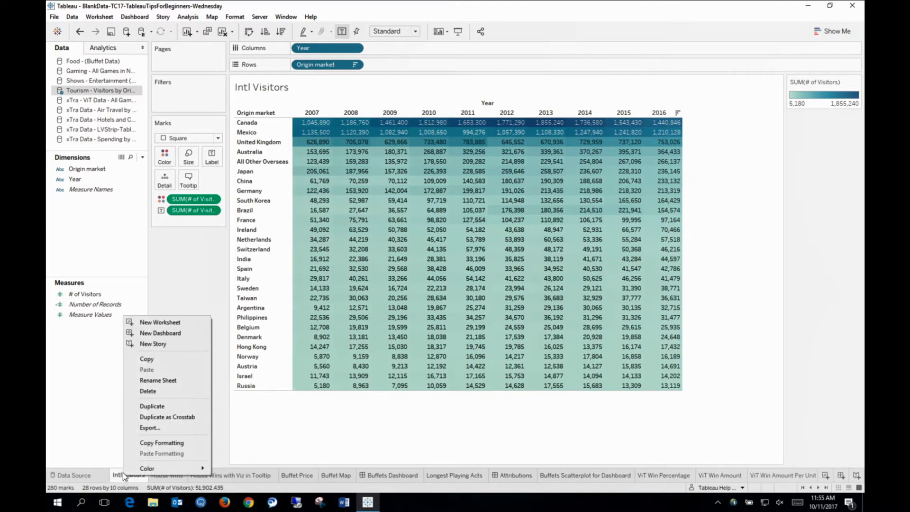
left_click(169, 405)
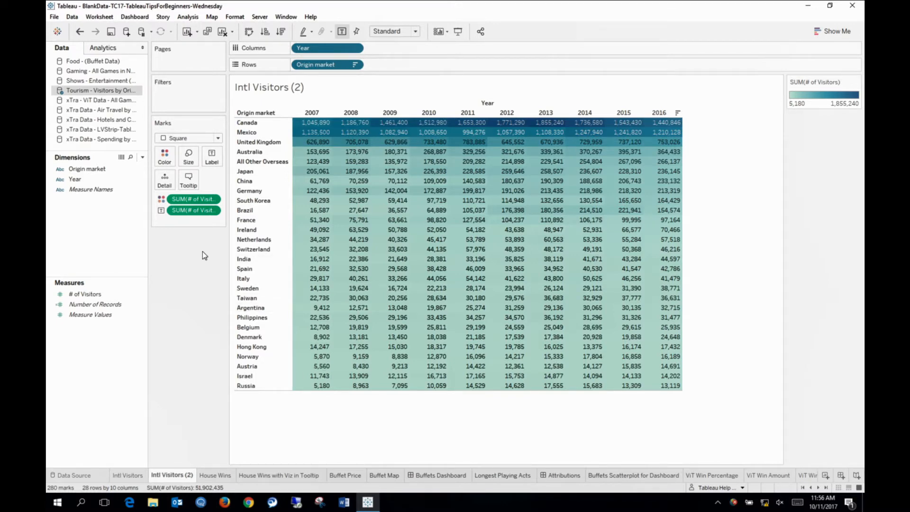
Step: Apply a Percent Difference quick table calculation to the # of Visitors measure that colors the duplicated sheet
left_click(213, 199)
mouse_move(228, 354)
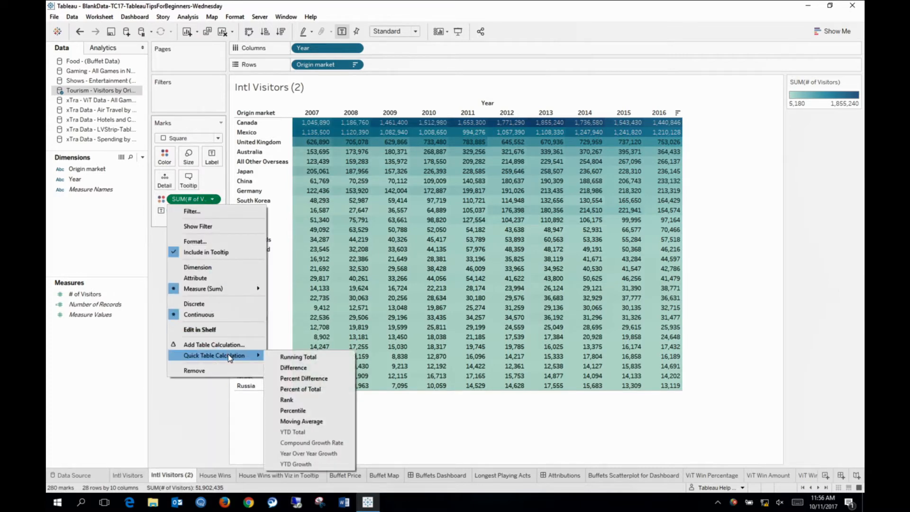
left_click(291, 379)
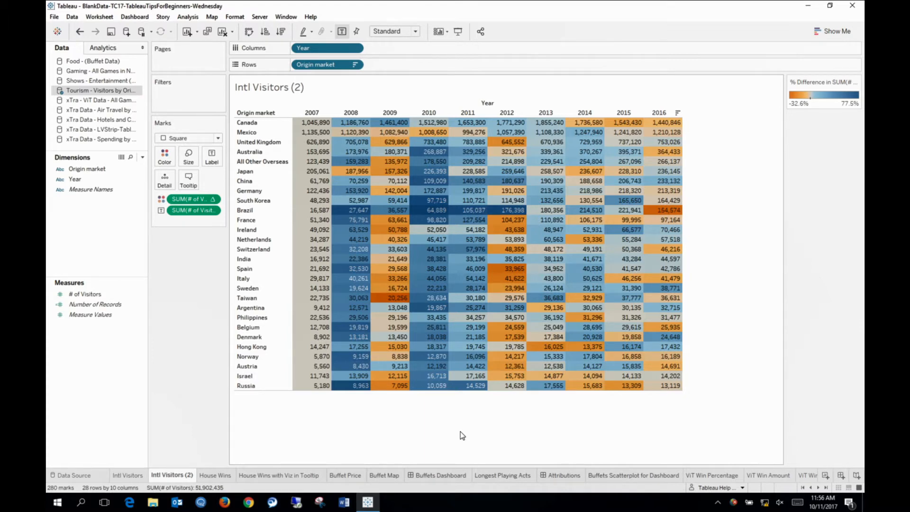
Step: Set the color measure's percent difference calculation to compute using the specific dimension Year, relative to 2007
left_click(213, 199)
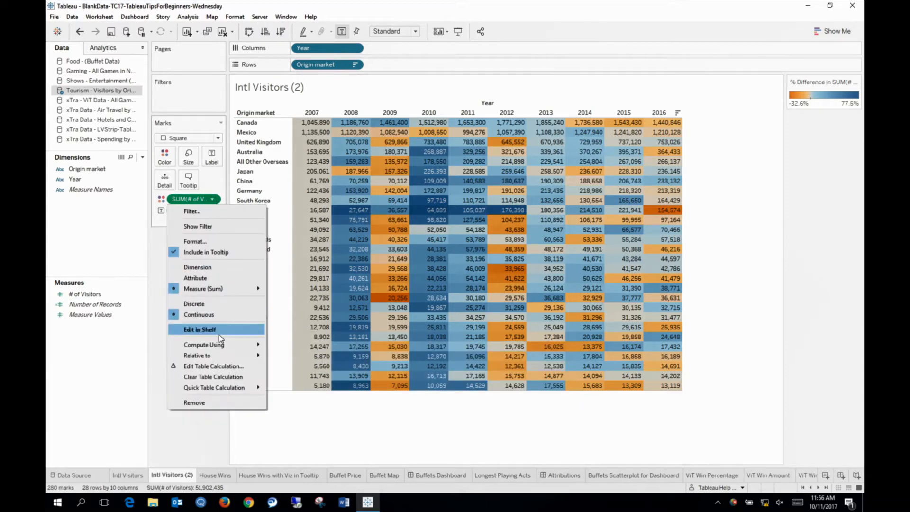
left_click(221, 366)
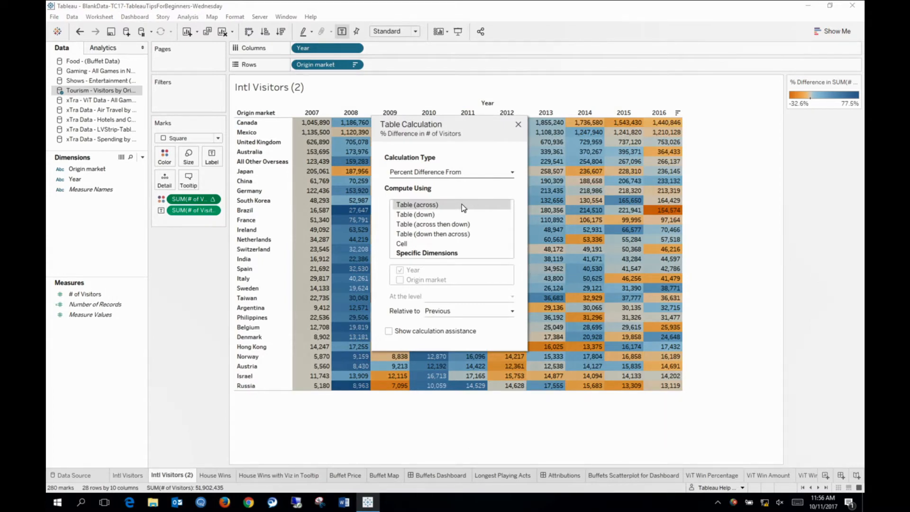
left_click(446, 255)
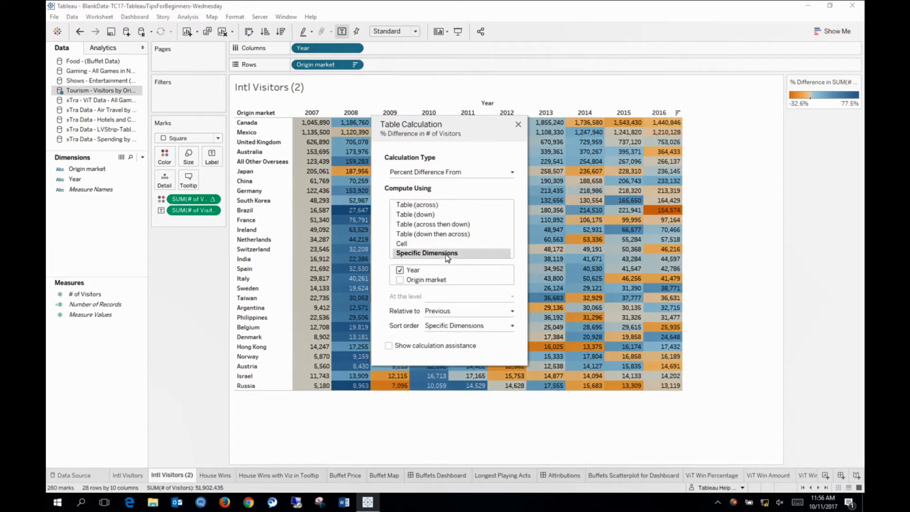
left_click(512, 311)
left_click(465, 361)
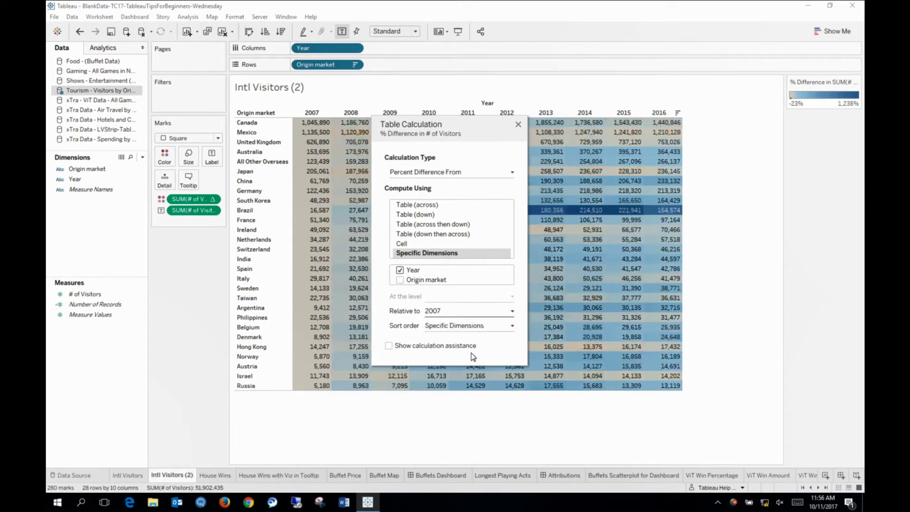
left_click(518, 125)
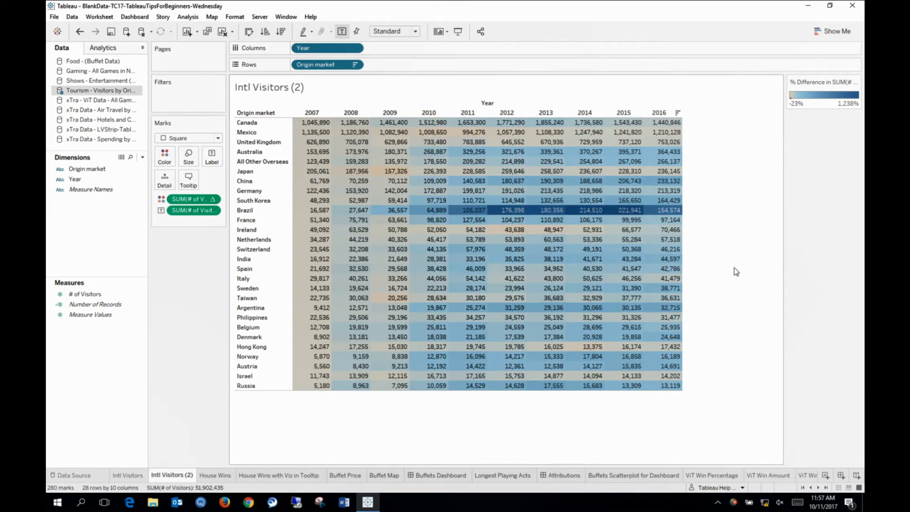
Step: Exclude Brazil from the origin markets in the table and undo the exclusion
mouse_move(676, 211)
left_click(245, 211)
right_click(247, 210)
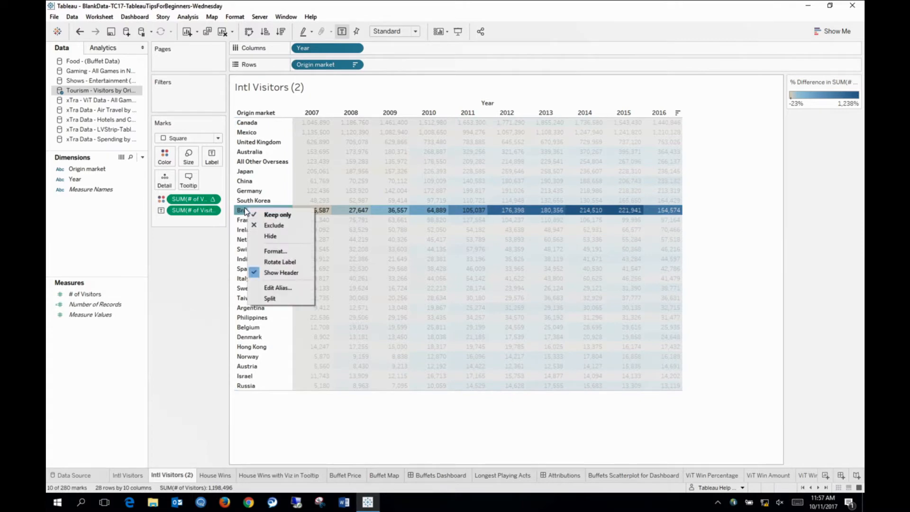
left_click(277, 224)
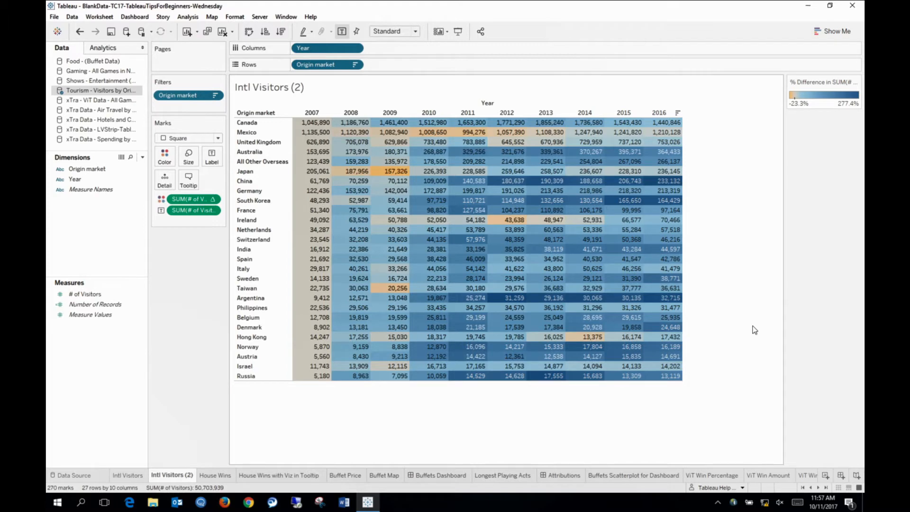
left_click(80, 33)
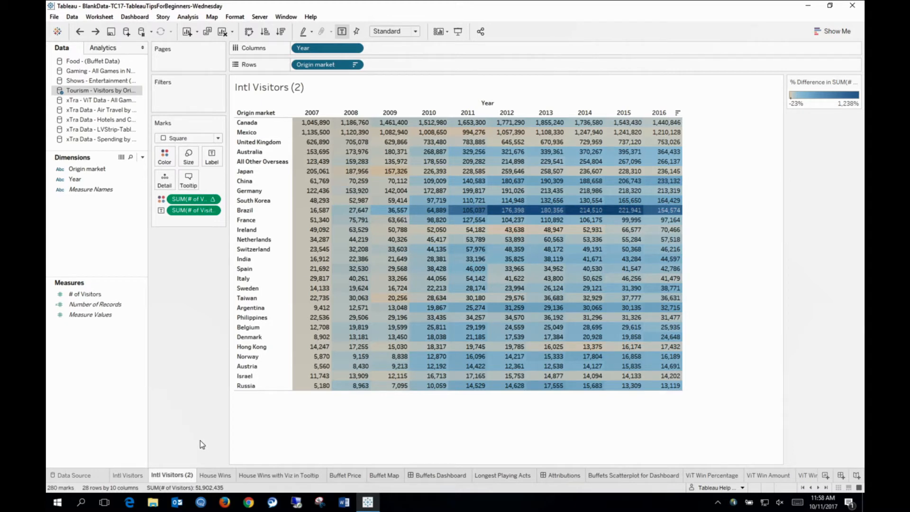
Step: Switch to the House Wins sheet and select the Gaming - All Games data source, leaving the sheet title unedited
left_click(218, 477)
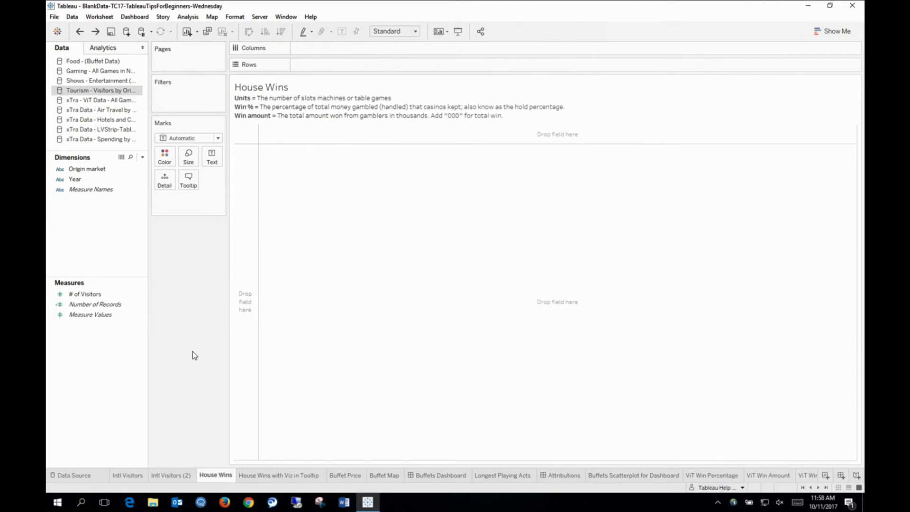
left_click(110, 70)
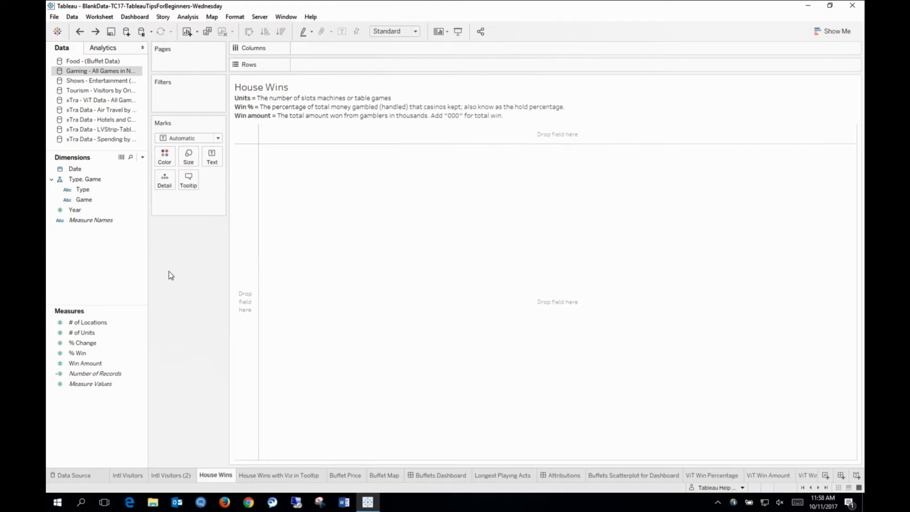
left_click(127, 352)
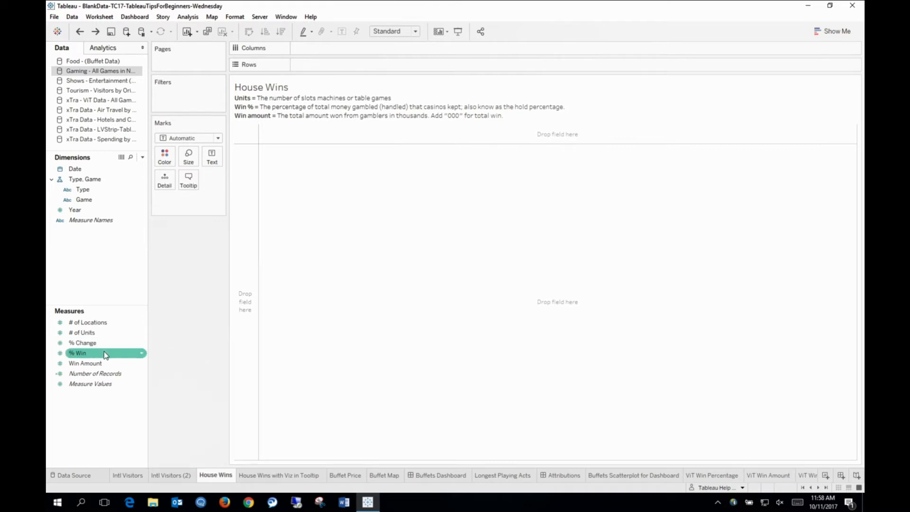
left_click_drag(115, 360, 113, 329)
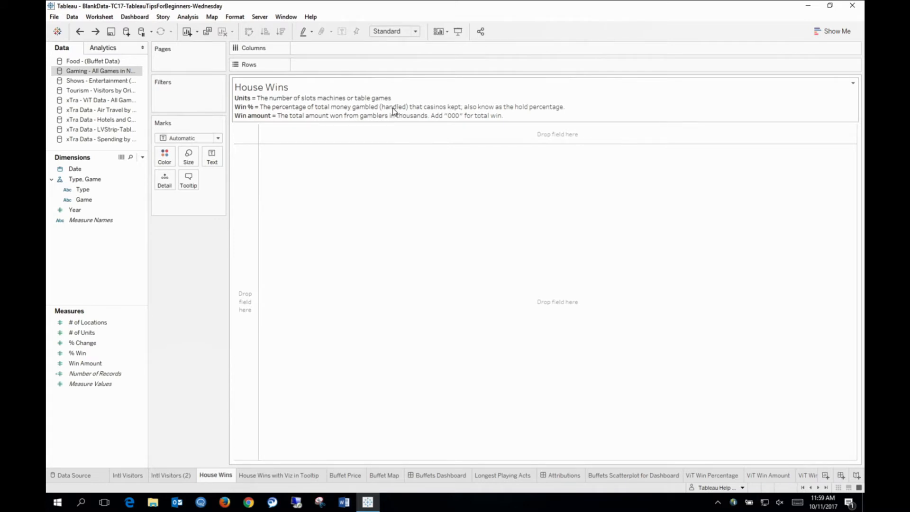
double_click(594, 106)
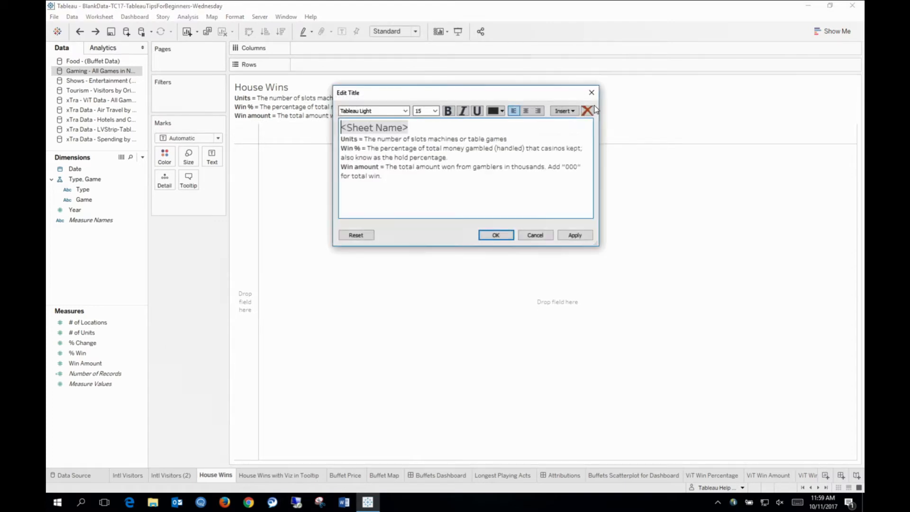
left_click(536, 235)
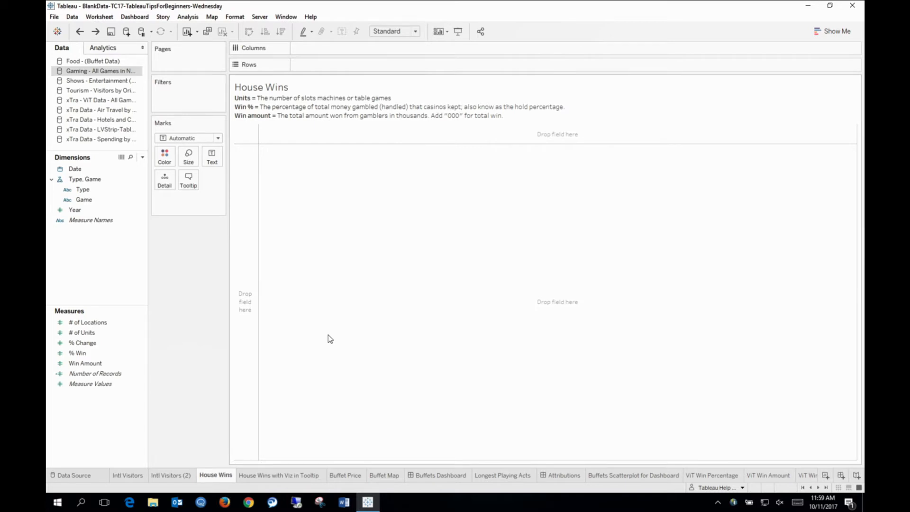
Step: Build a bar chart of % Win by game type, with YEAR(Date) and % Win as columns and Type as rows
left_click(124, 353)
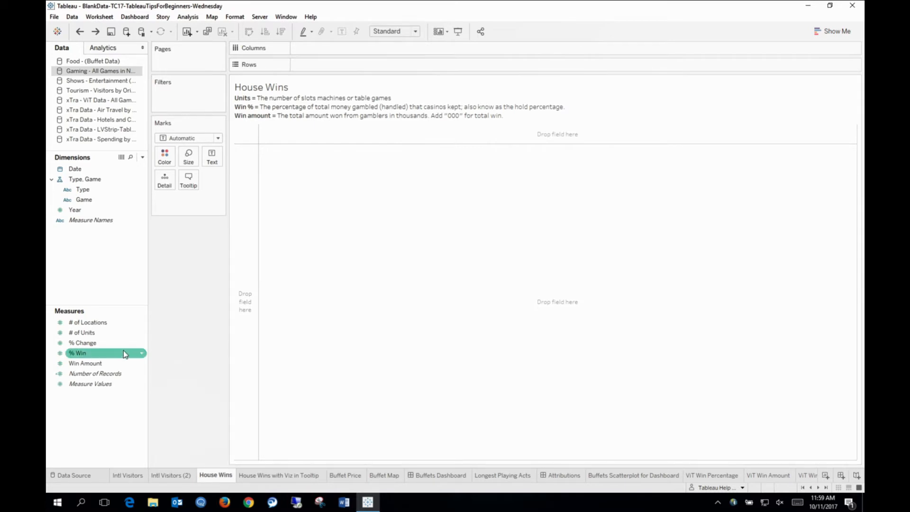
left_click(85, 168)
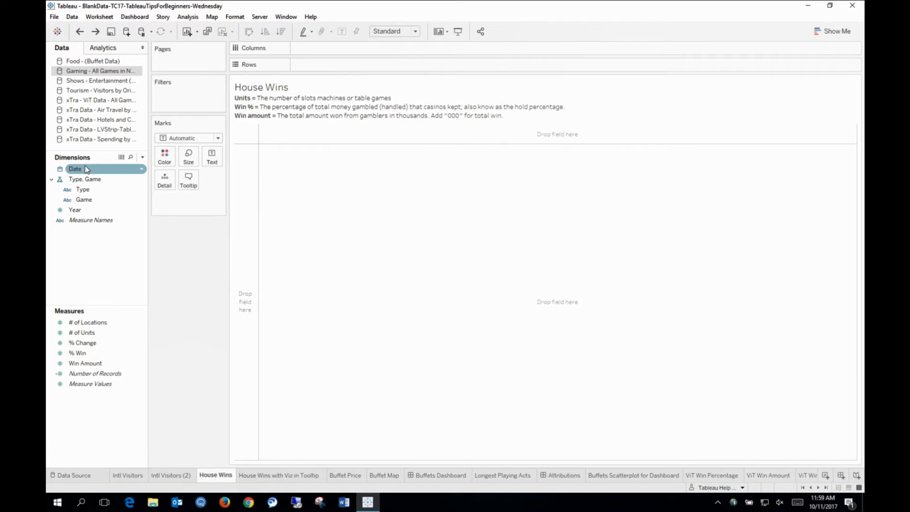
left_click_drag(91, 169, 316, 46)
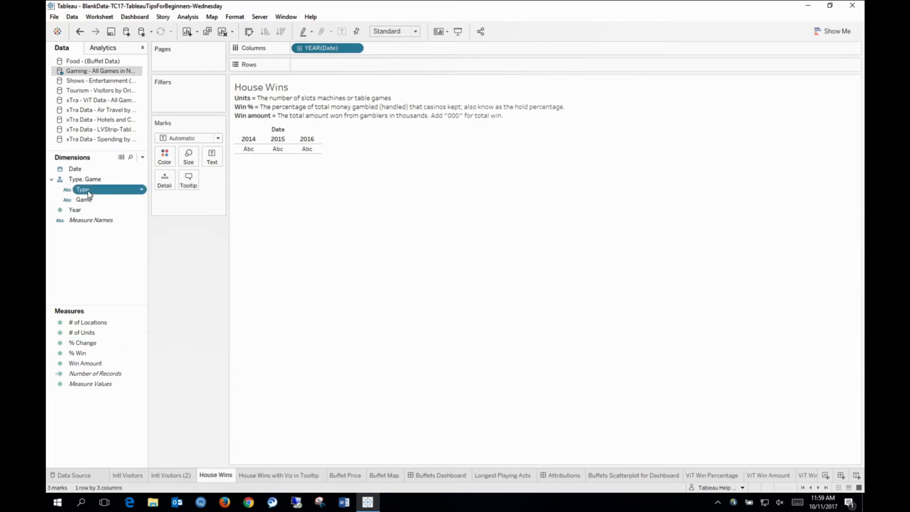
left_click_drag(87, 178, 317, 62)
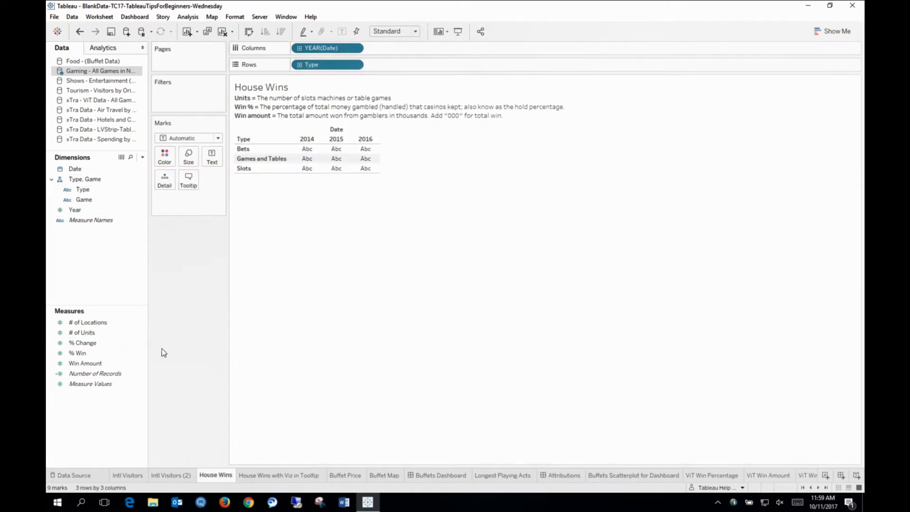
left_click_drag(110, 351, 419, 45)
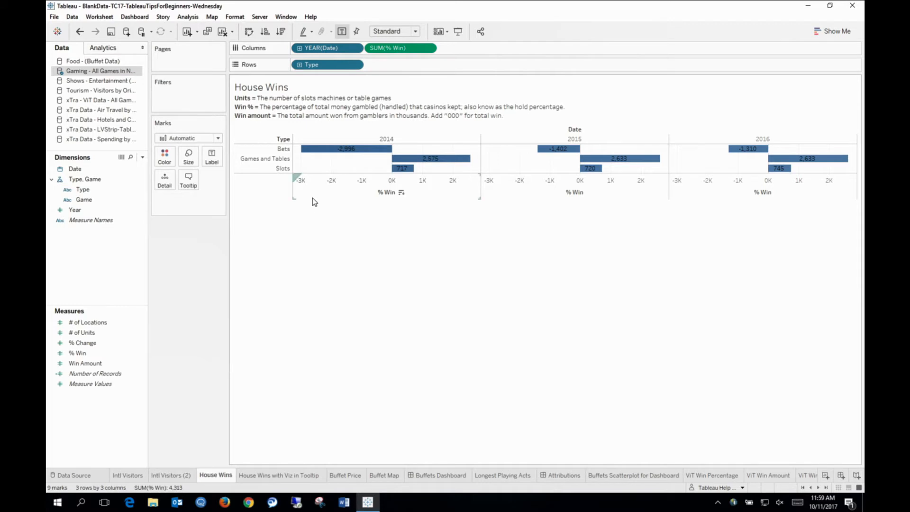
Step: Increase the height of the bar chart's rows and color the bars by % Win
left_click_drag(313, 200, 311, 230)
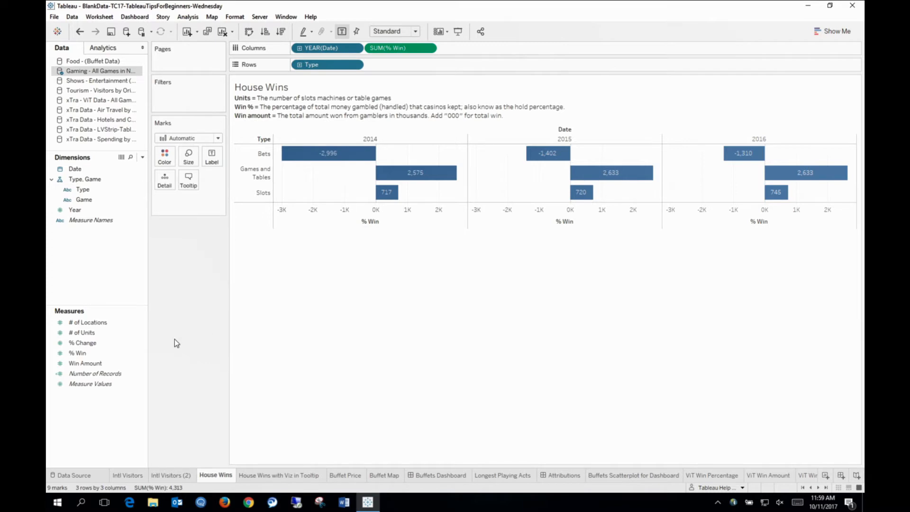
left_click_drag(90, 353, 163, 157)
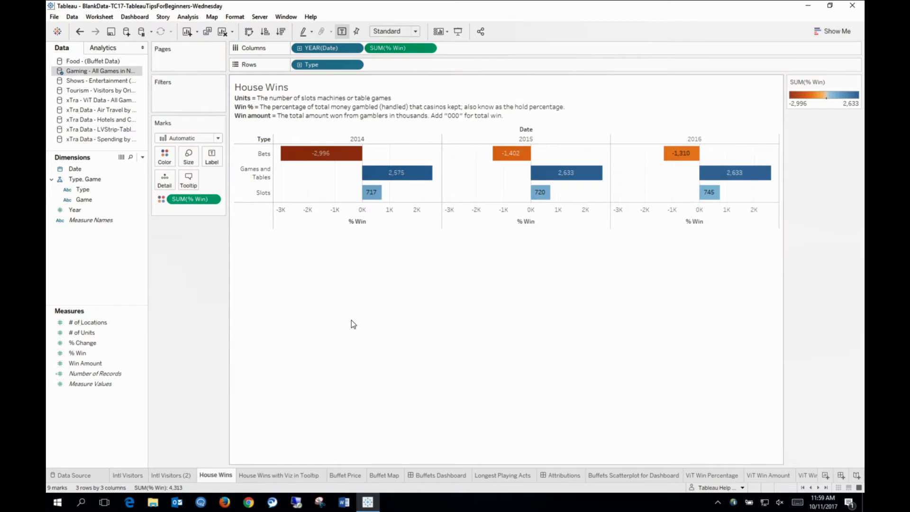
mouse_move(308, 161)
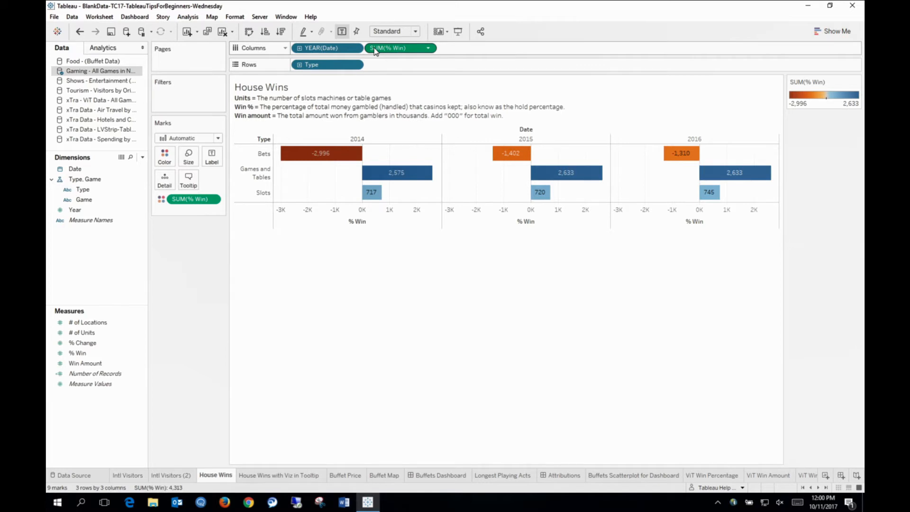
Step: Set the default aggregation of the % Win measure to Average
left_click(428, 49)
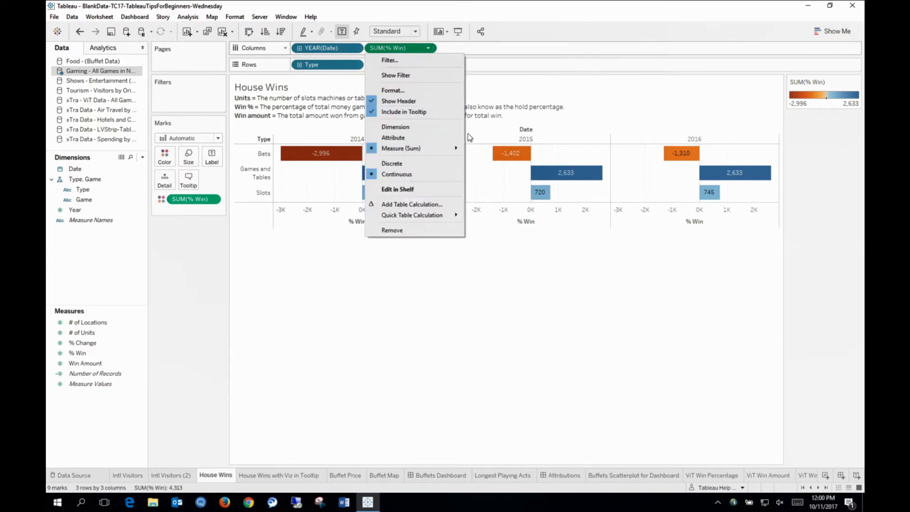
left_click(294, 342)
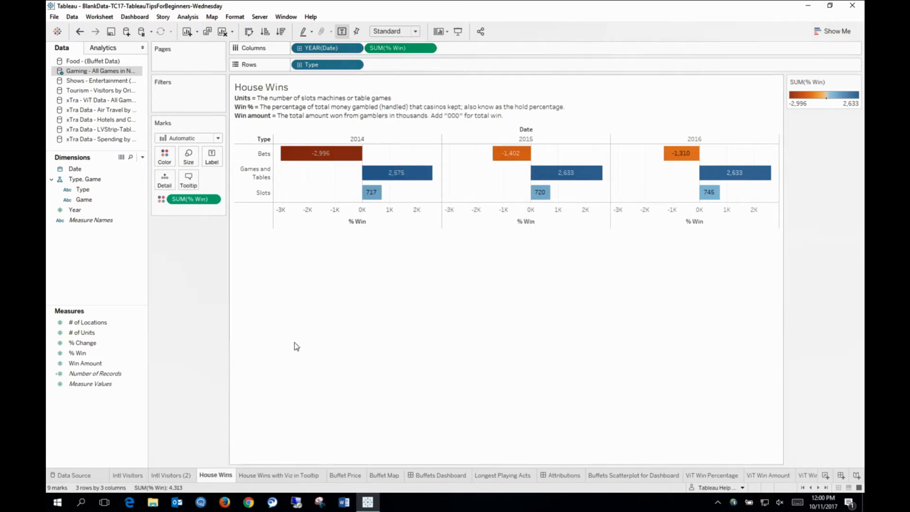
left_click(142, 353)
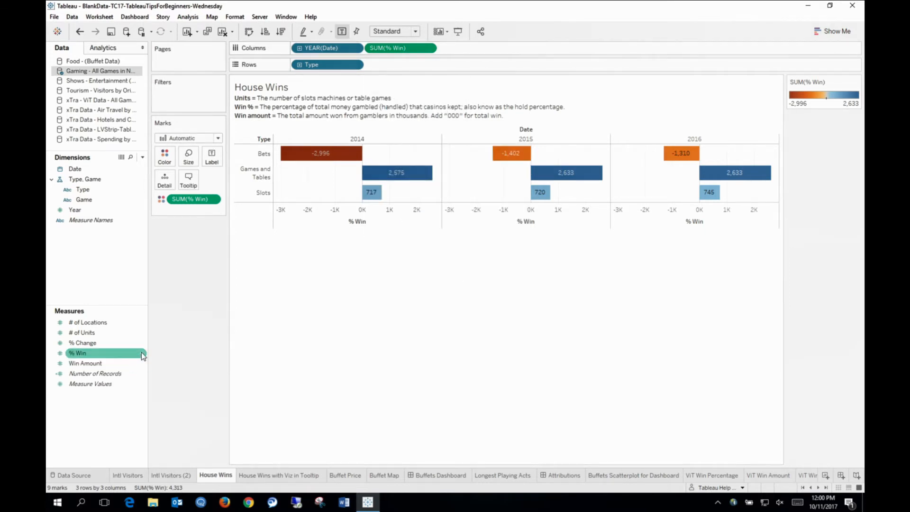
left_click(142, 354)
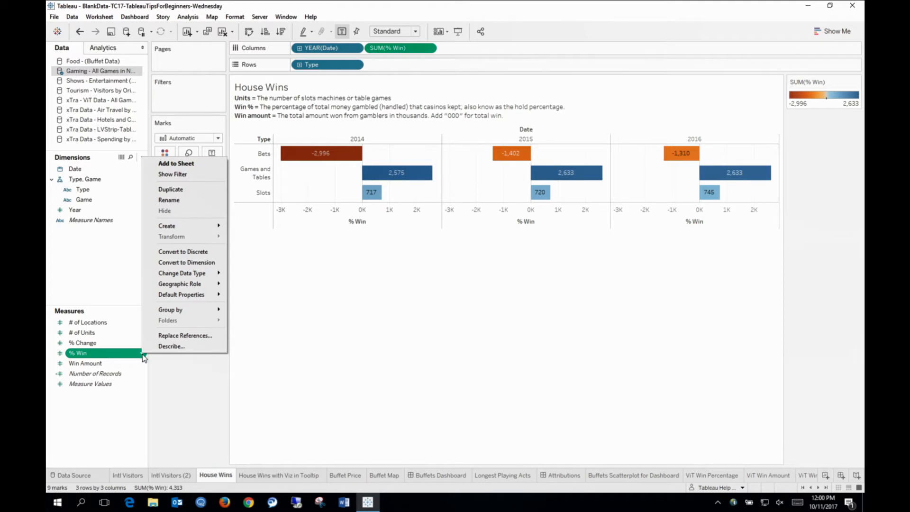
mouse_move(172, 294)
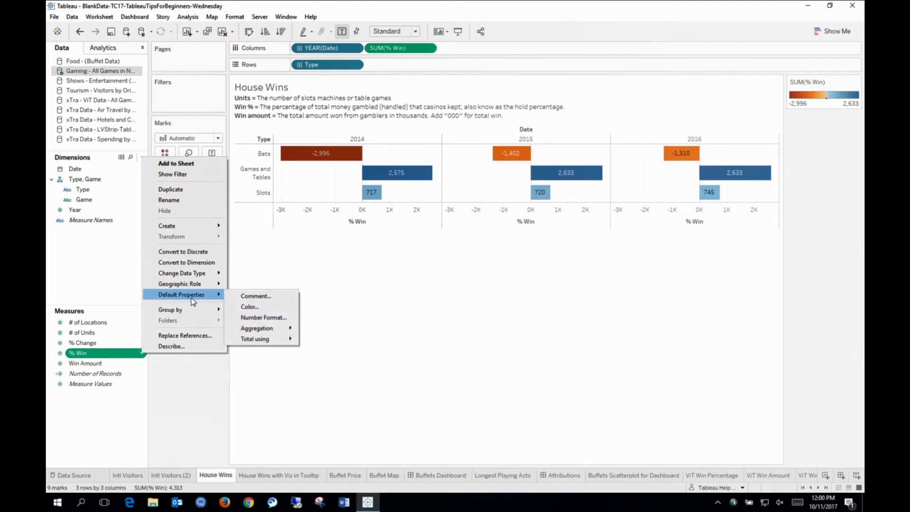
mouse_move(271, 328)
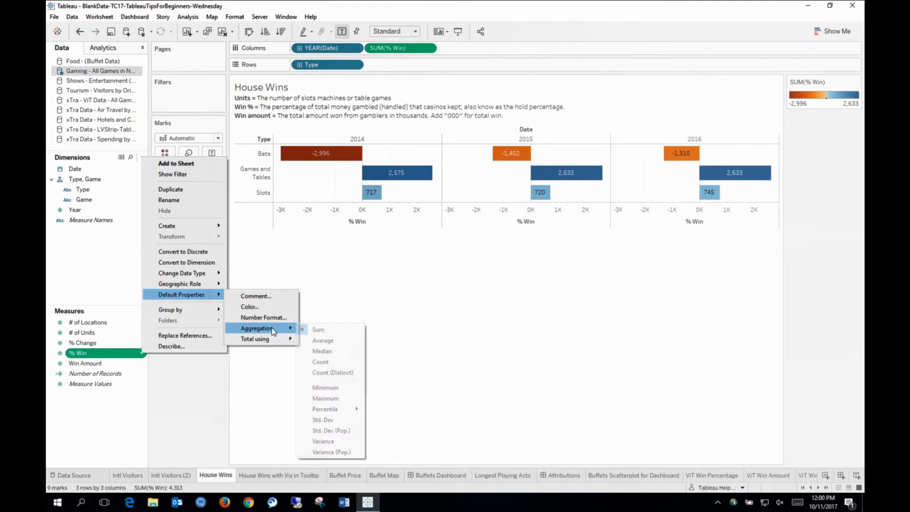
left_click(331, 340)
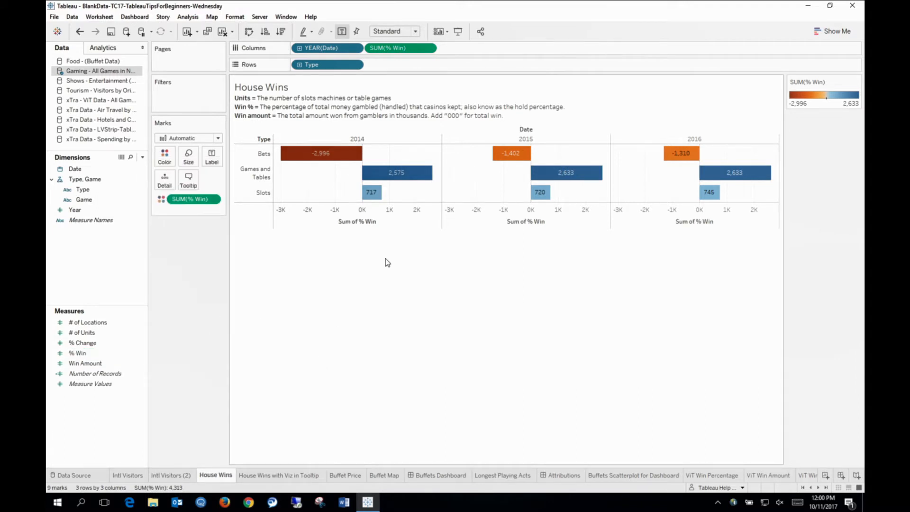
Step: Replace the summed % Win with the averaged % Win for both the bar colors and the columns
left_click_drag(91, 349, 184, 199)
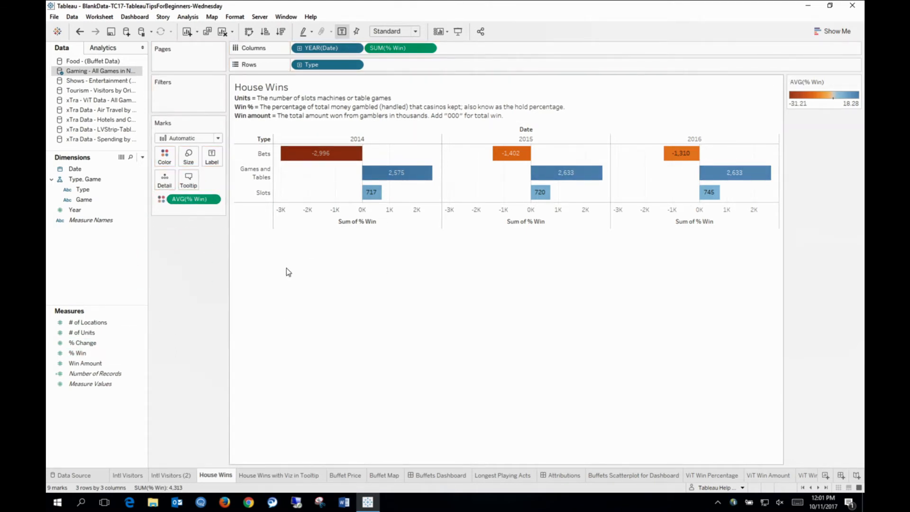
left_click_drag(95, 353, 377, 47)
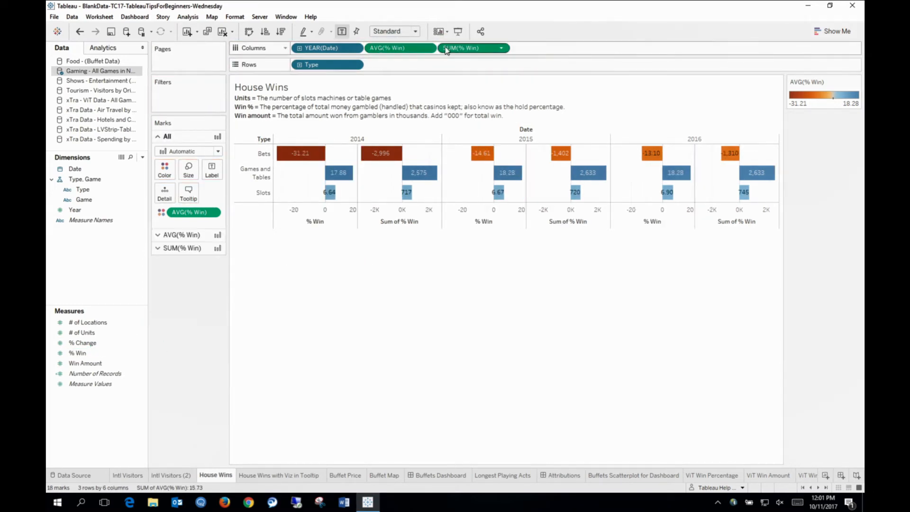
left_click_drag(445, 51, 187, 301)
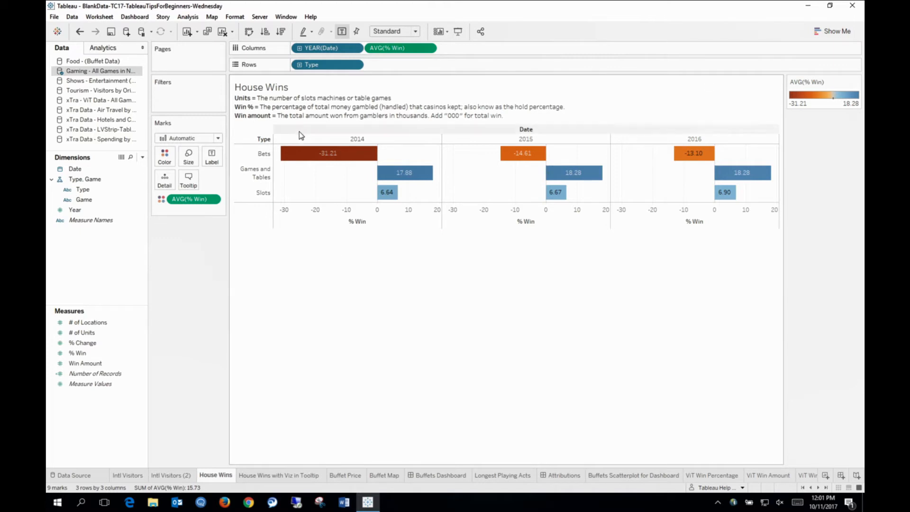
Step: Drill the Type rows down to Game, examine the sports bets' win percentages across the years, and collapse the rows back to Type
mouse_move(294, 151)
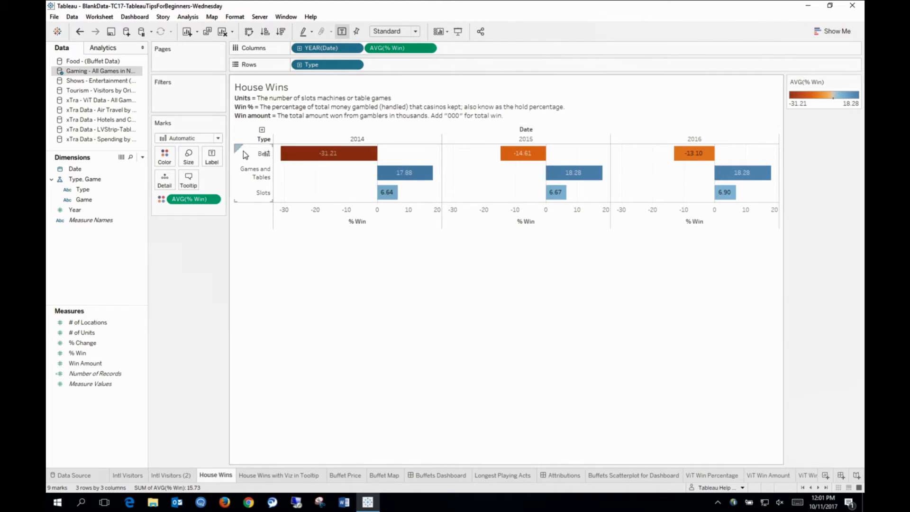
mouse_move(345, 159)
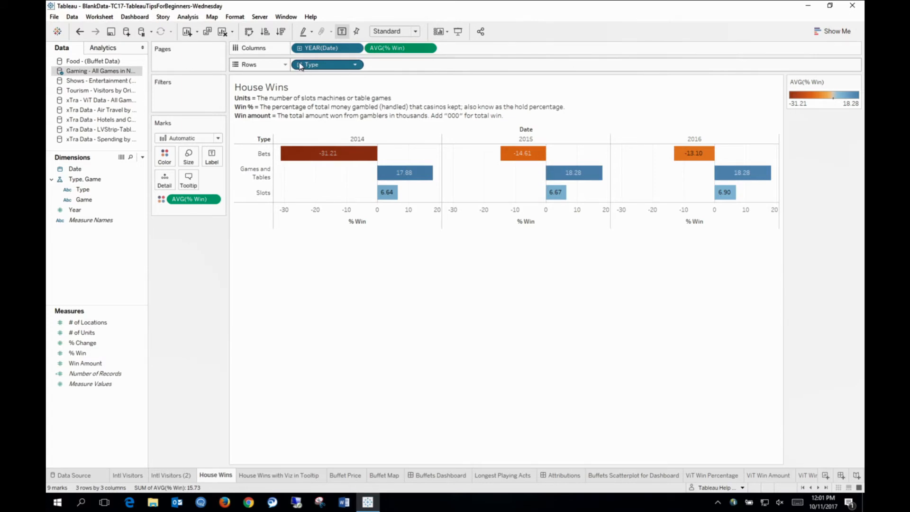
left_click(71, 180)
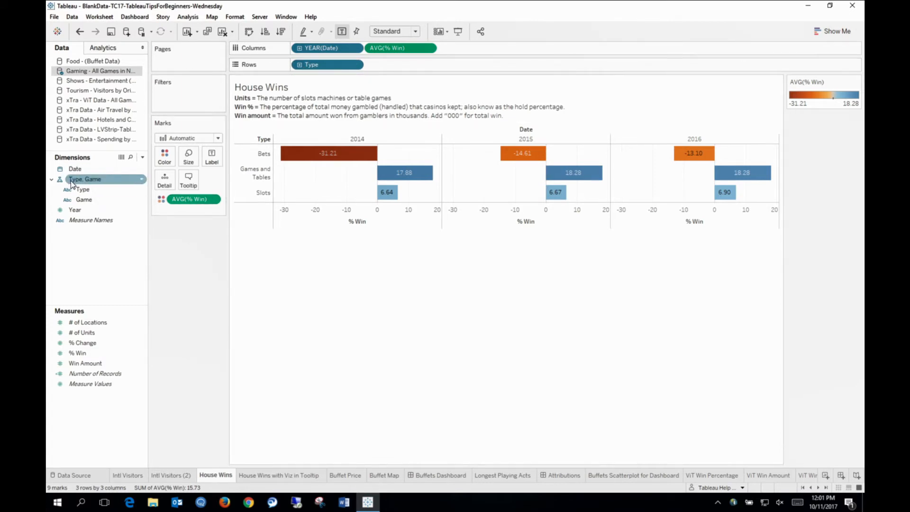
left_click(104, 199)
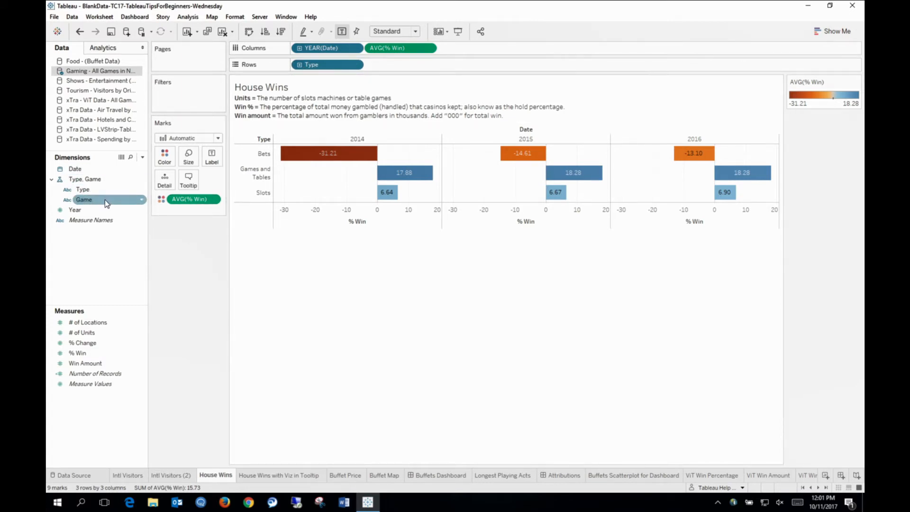
left_click(300, 65)
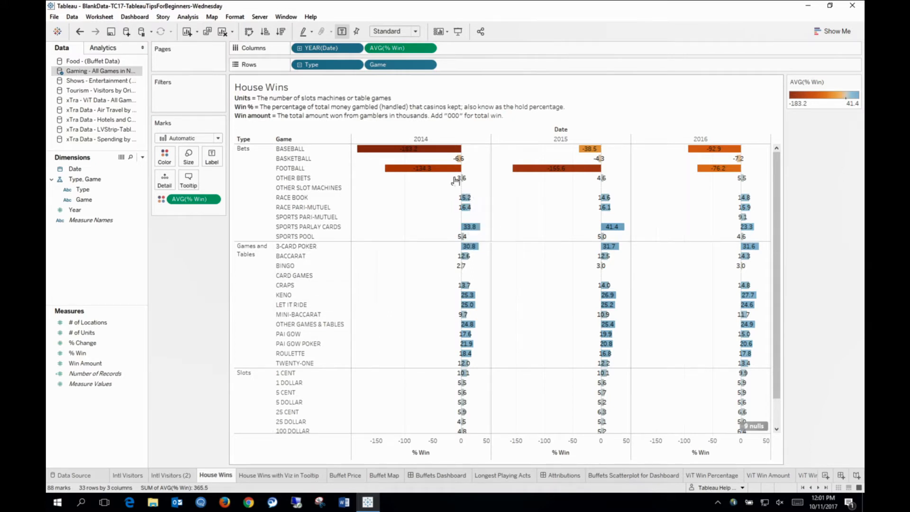
mouse_move(403, 157)
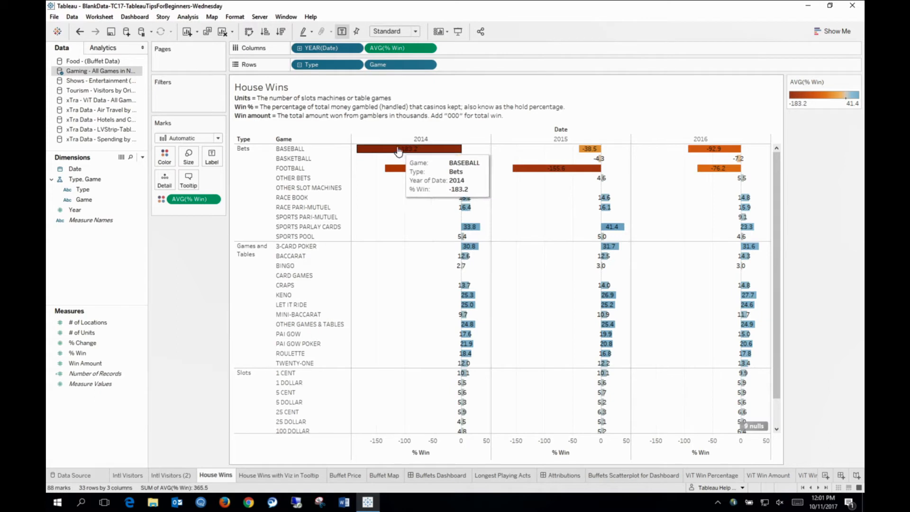
mouse_move(419, 177)
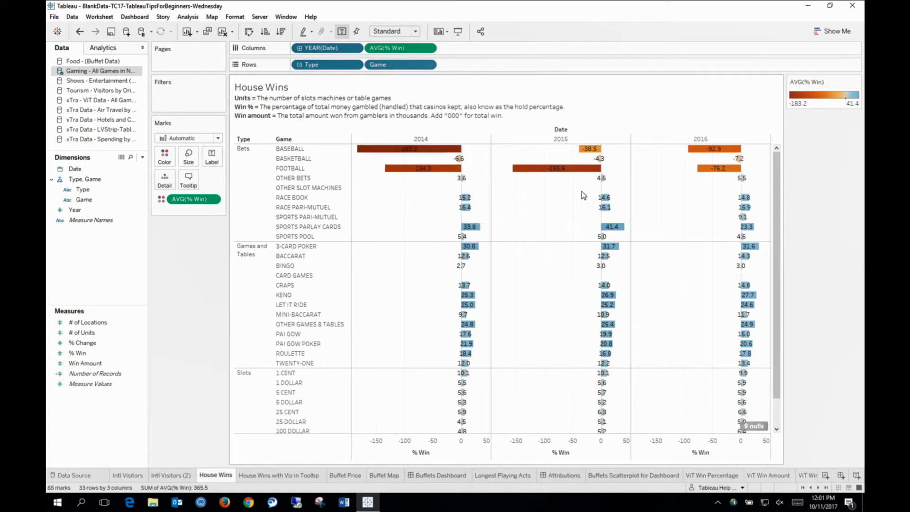
mouse_move(708, 156)
left_click(299, 64)
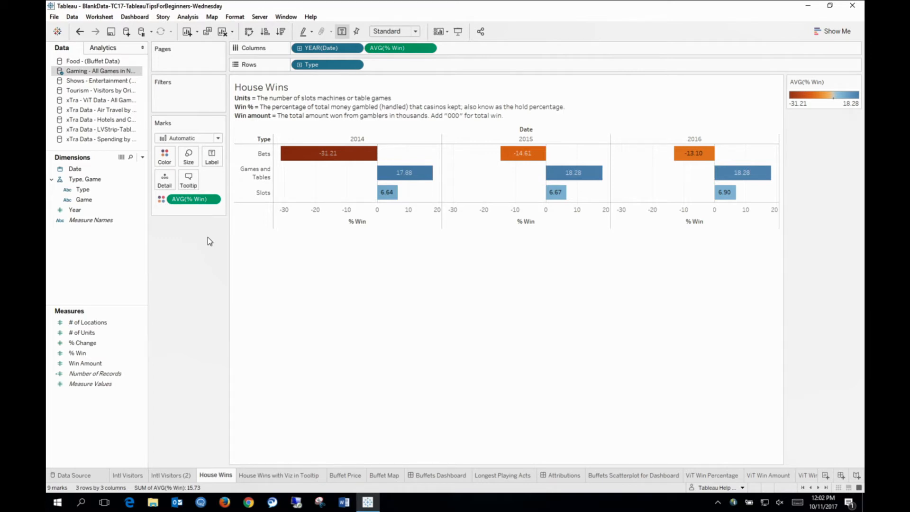
Step: Create a calculated field from the Win Amount measure and name it Win Amount Per Unit
left_click(104, 362)
left_click(141, 363)
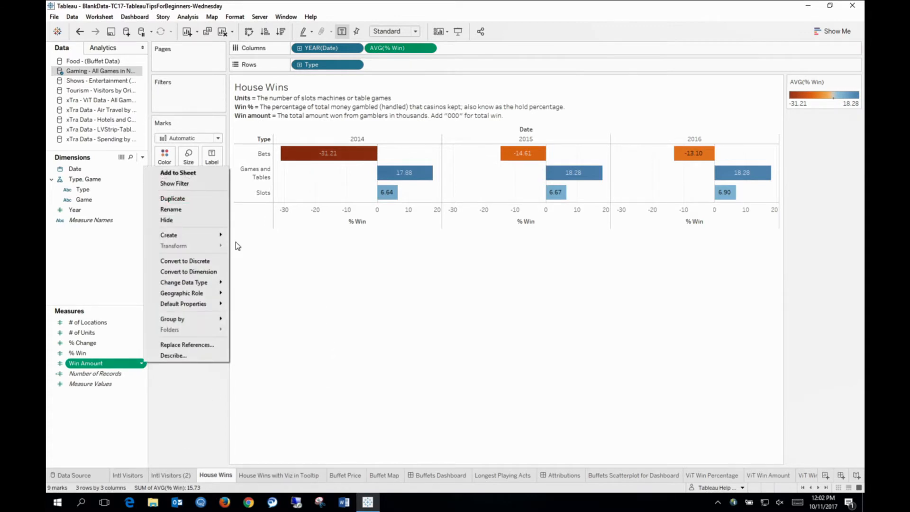
mouse_move(215, 234)
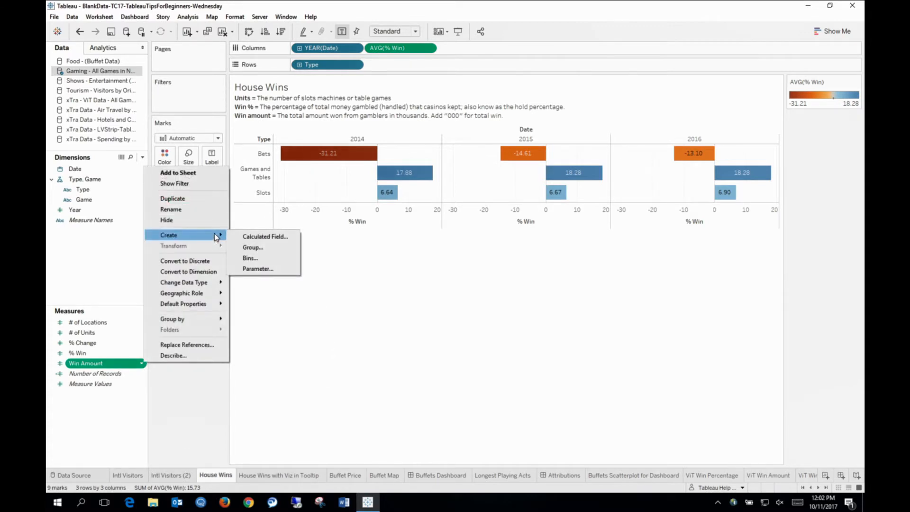
left_click(263, 238)
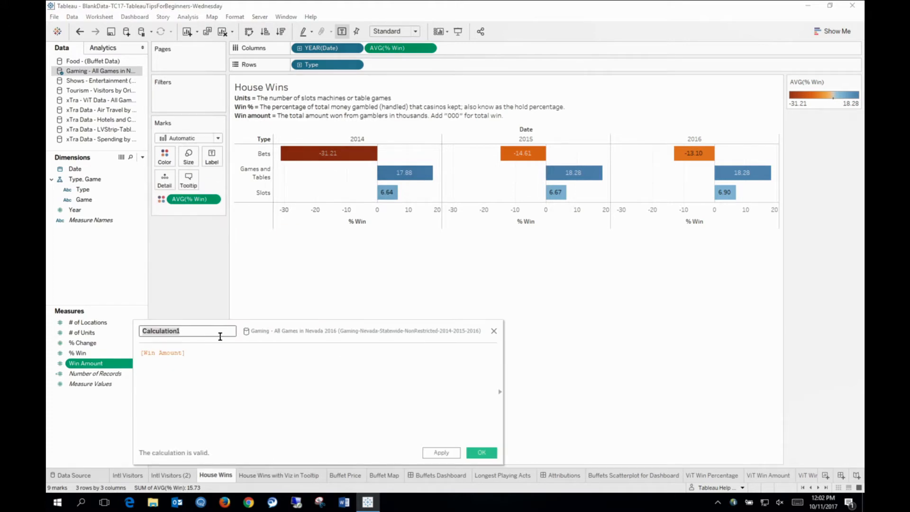
type("Win Amount E")
key("BackSpace")
type("Per Unit")
Step: Complete the calculation as [Win Amount] / [# of Units] and save the field
left_click(210, 360)
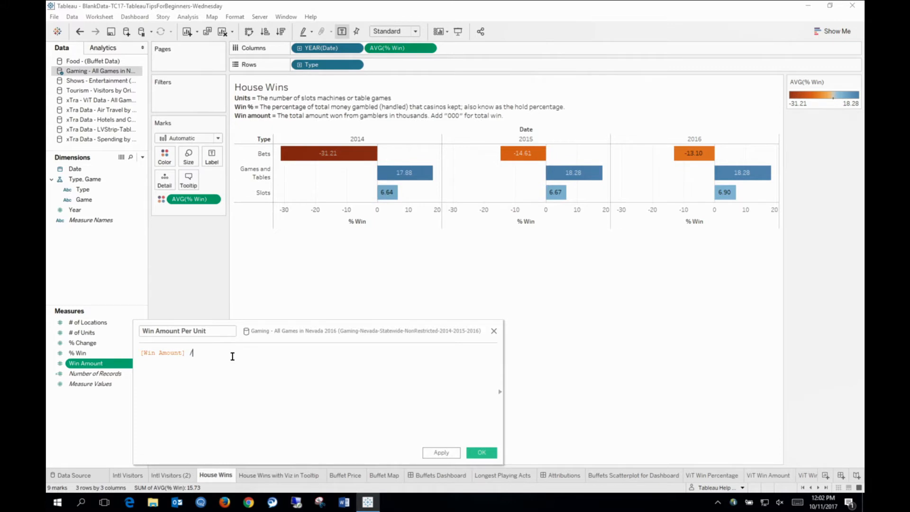
type("/ U")
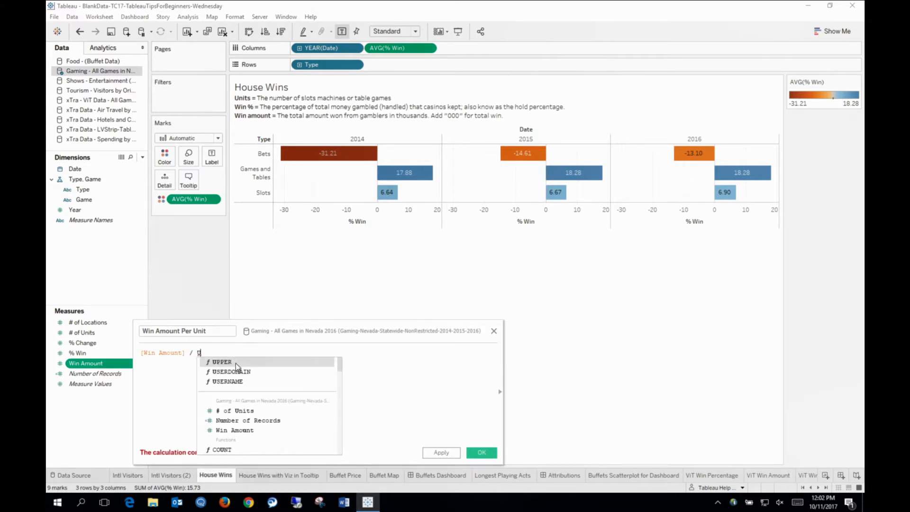
double_click(240, 410)
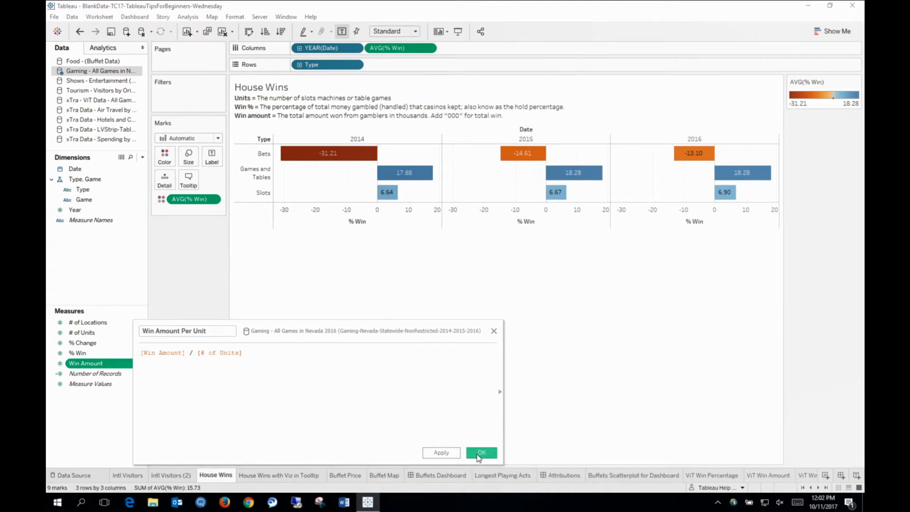
left_click(479, 453)
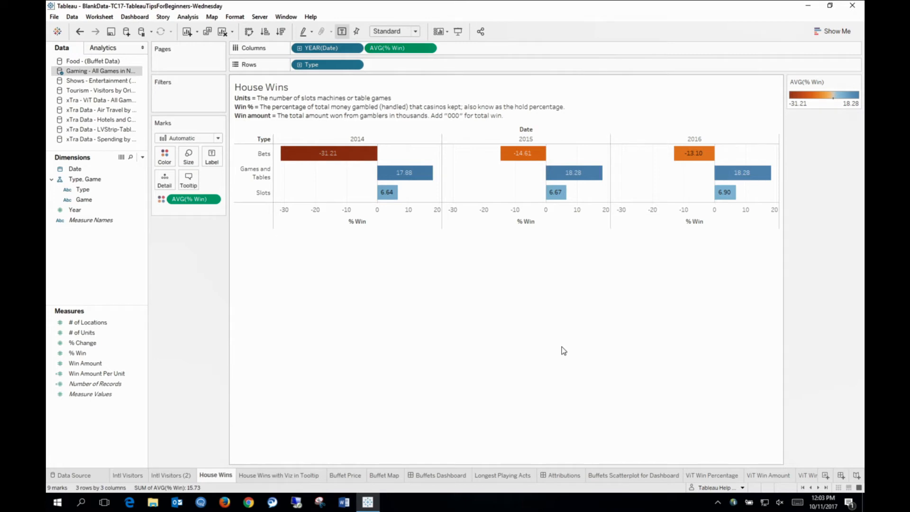
Step: View the ViT Win Percentage and ViT Win Amount sheets
left_click(718, 476)
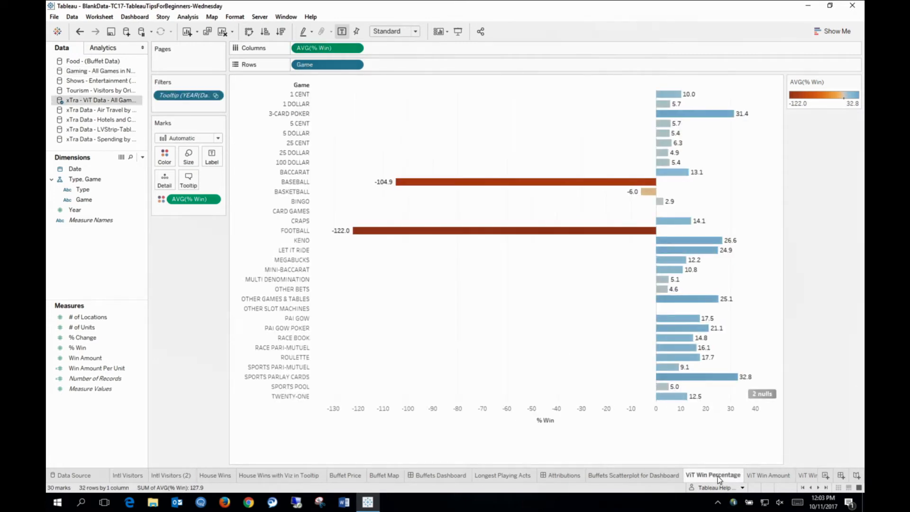
left_click(767, 478)
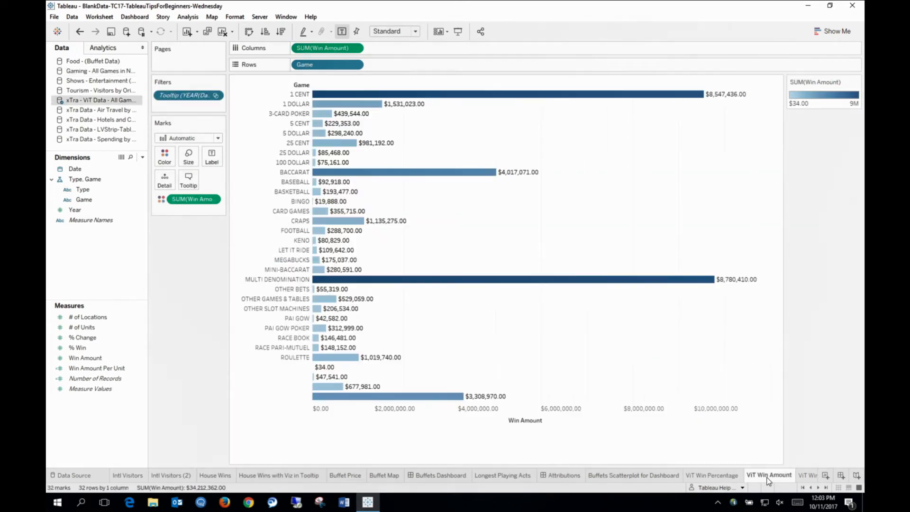
Step: View the ViT Win Amount Per Unit sheet and the House Wins with Viz in Tooltip sheet
left_click(807, 476)
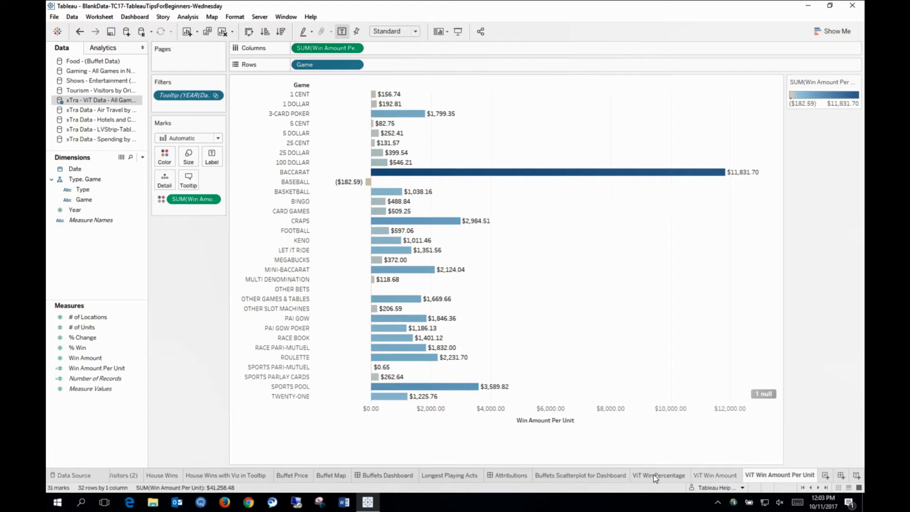
left_click(223, 475)
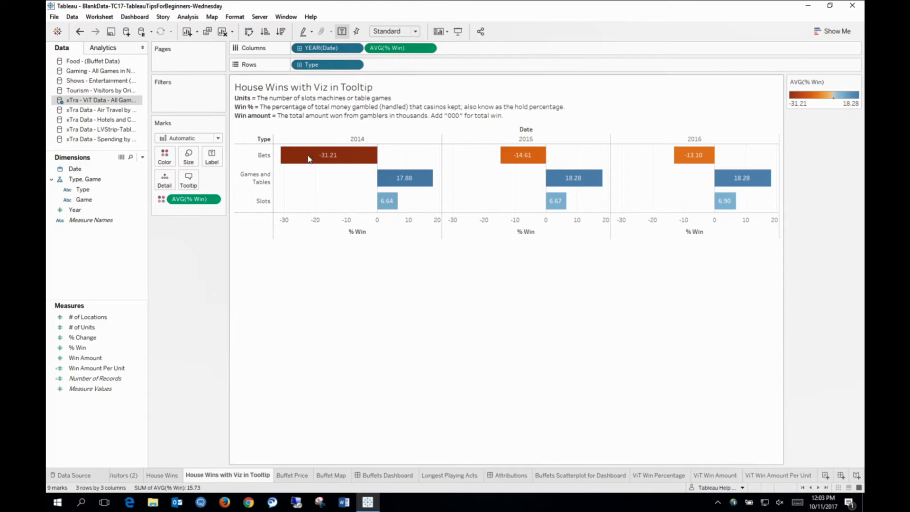
Step: Insert the ViT Win Percentage sheet below the existing fields in the House Wins chart's tooltip
left_click(155, 476)
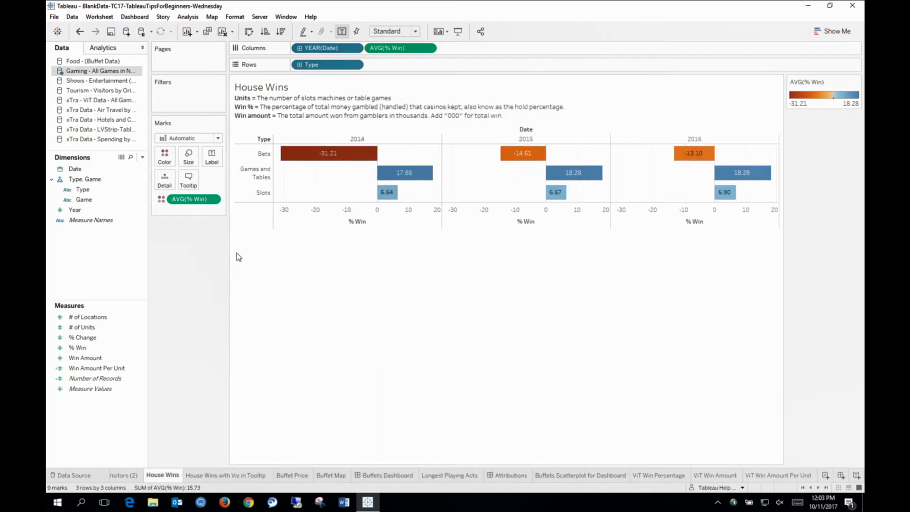
left_click(189, 179)
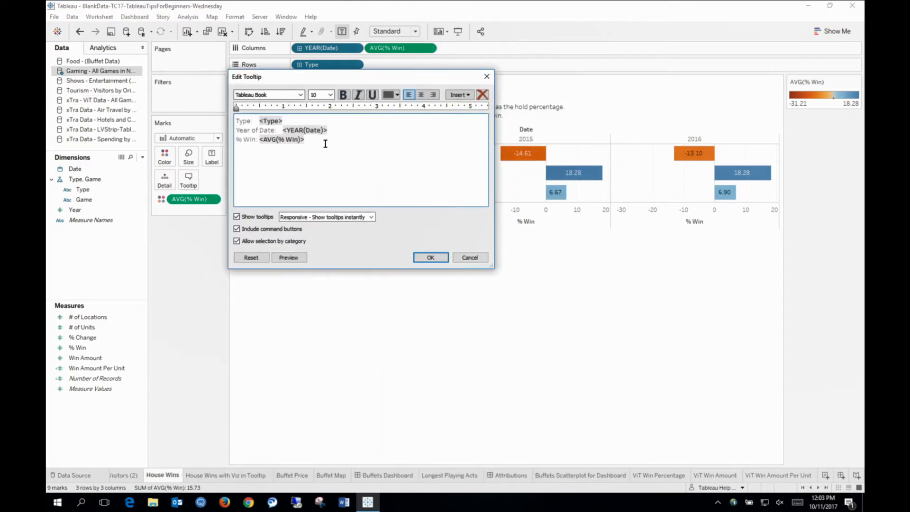
left_click(325, 143)
left_click(470, 95)
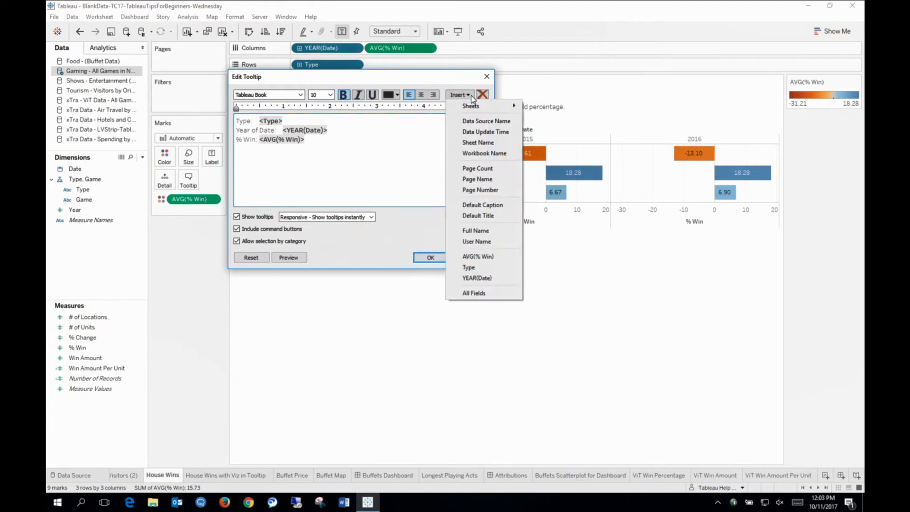
mouse_move(474, 106)
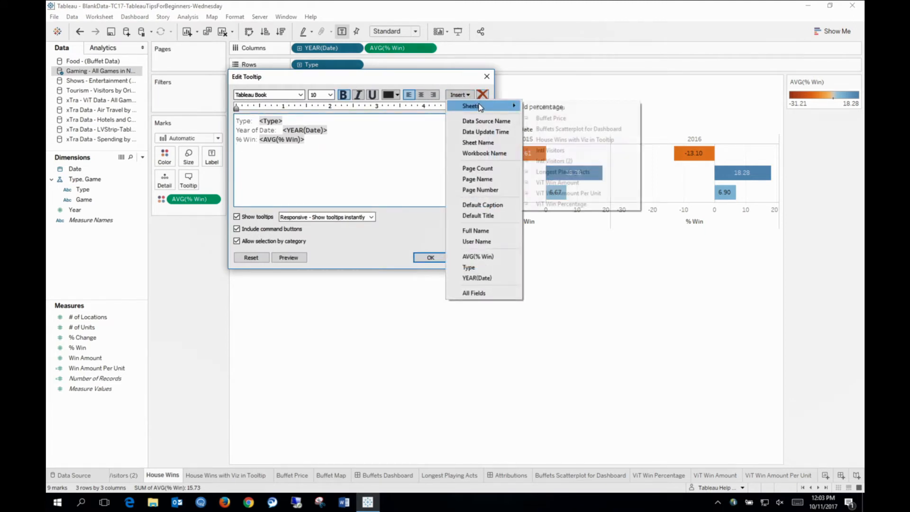
left_click(595, 204)
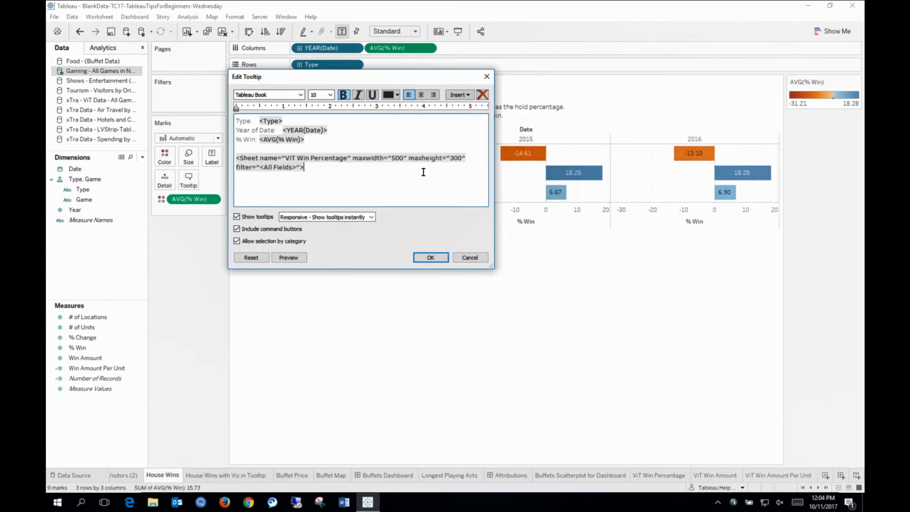
triple_click(451, 158)
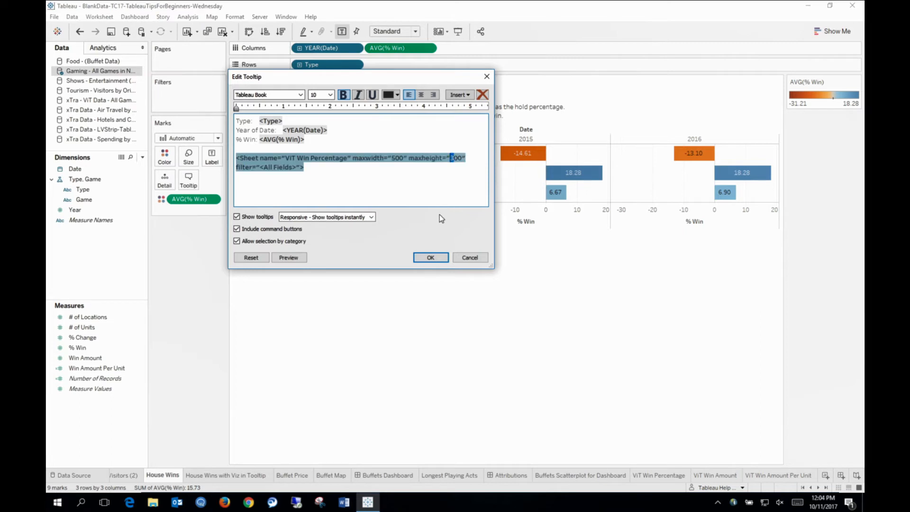
left_click(430, 258)
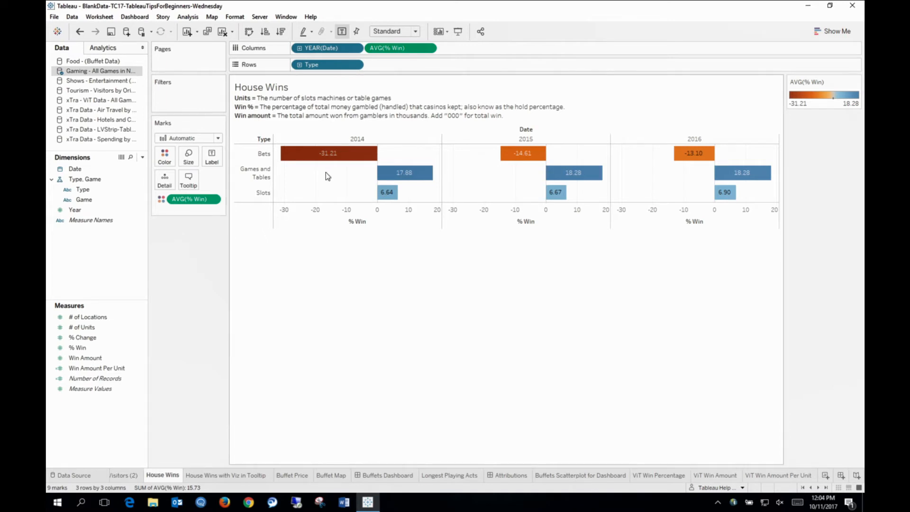
Step: Examine the bar tooltips on House Wins and on the House Wins with Viz in Tooltip sheet
mouse_move(303, 156)
left_click(234, 475)
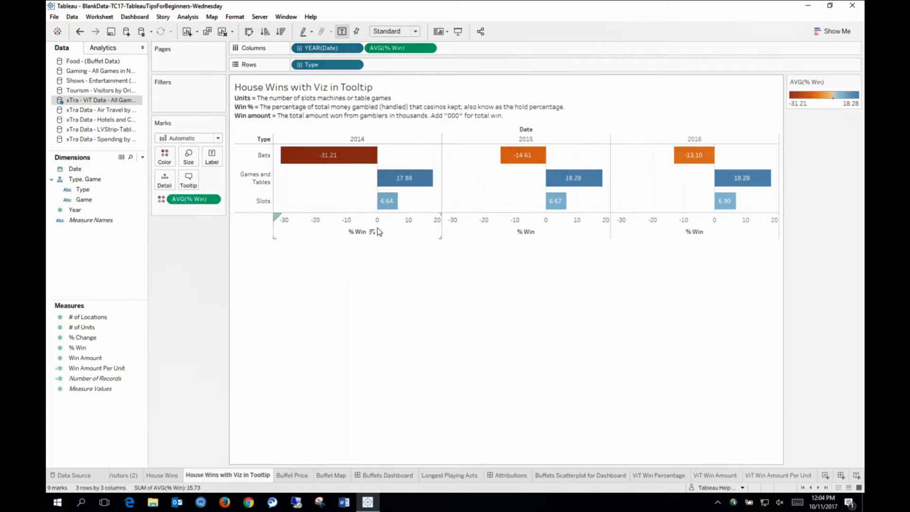
mouse_move(405, 185)
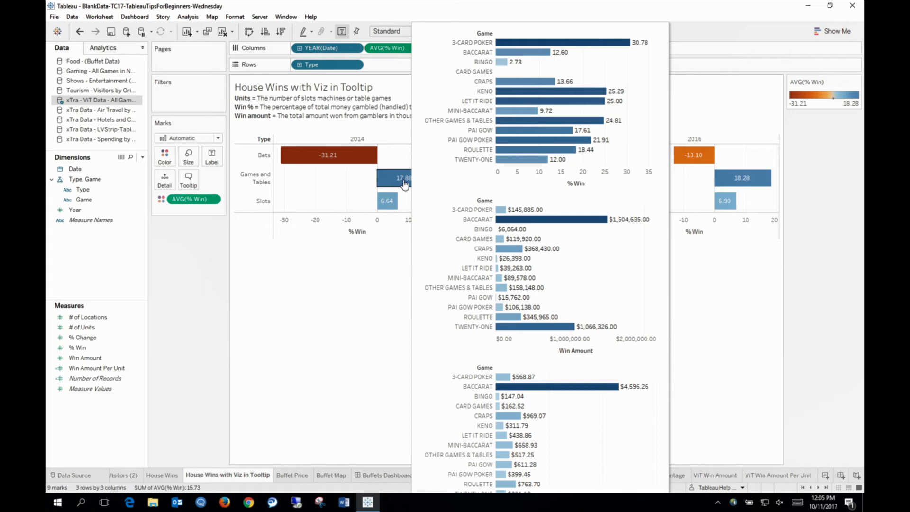
mouse_move(392, 203)
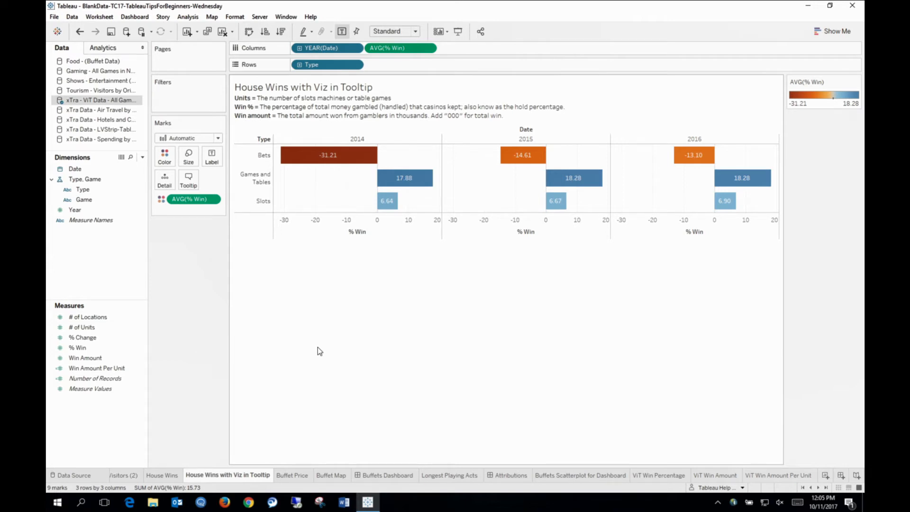
Step: On the Buffet Price sheet, use the Food - (Buffet Data) source to plot Cost Weekday Dinner on columns against Cost Weekend Dinner on rows
left_click(288, 475)
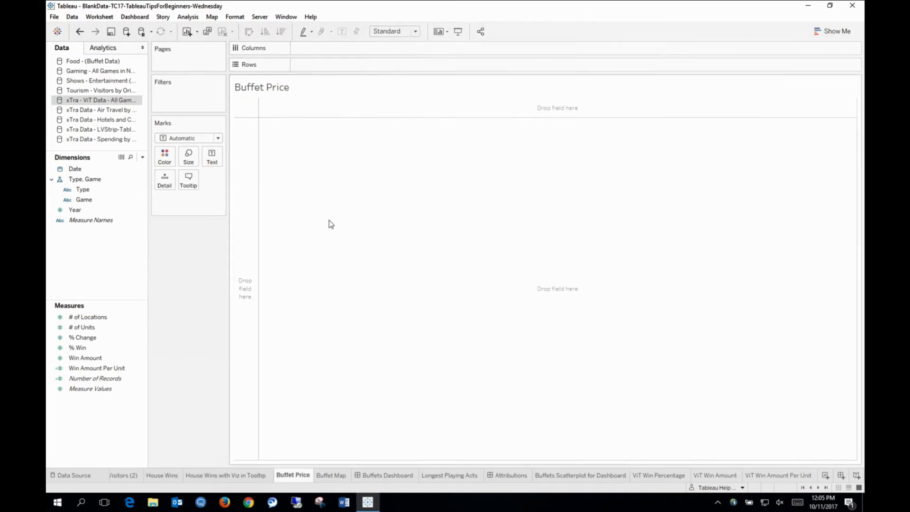
left_click(79, 62)
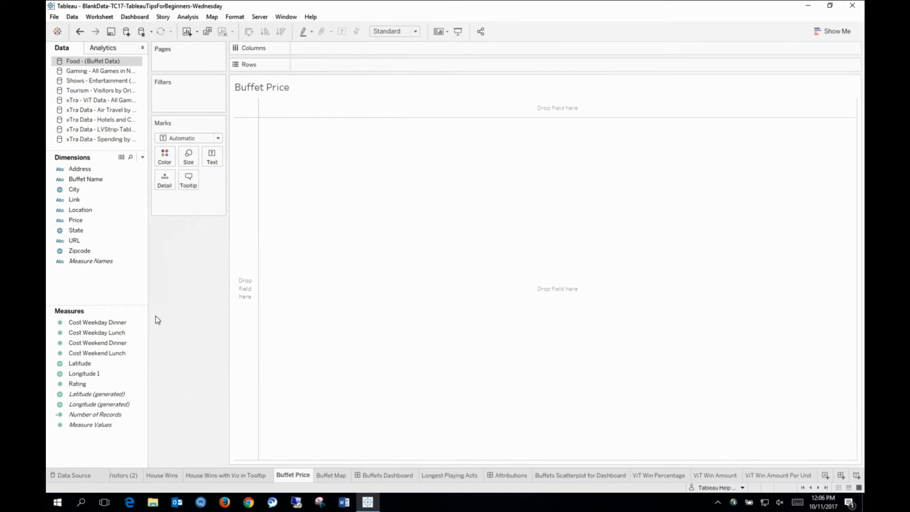
left_click(111, 322)
left_click_drag(110, 322, 341, 48)
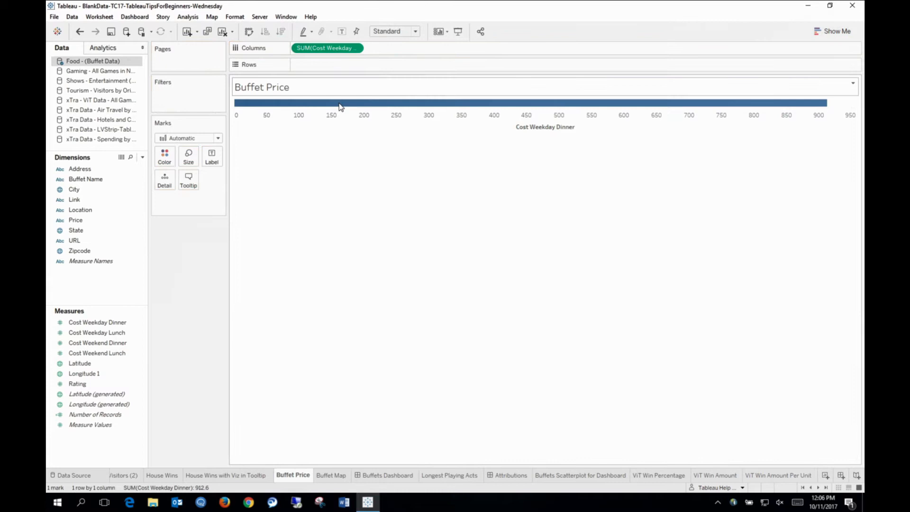
left_click(89, 347)
left_click_drag(89, 346, 317, 66)
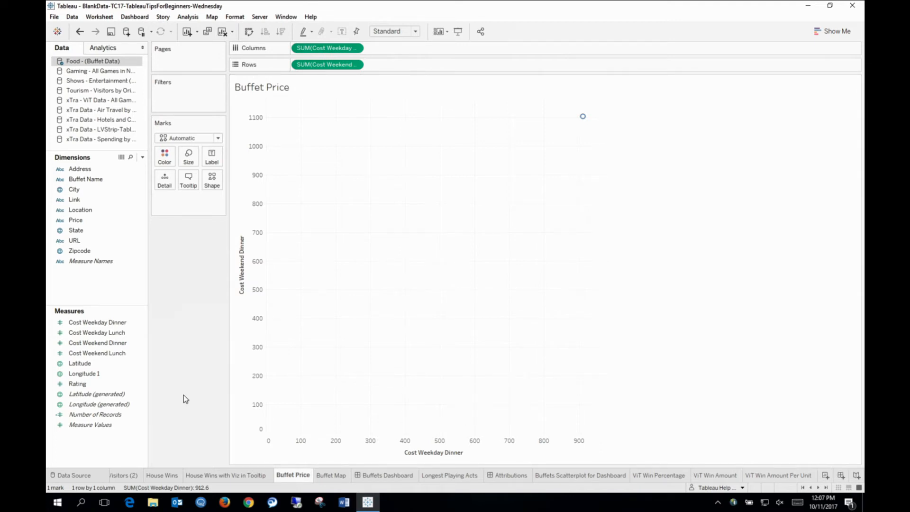
Step: Set the default number format of the Cost Weekday Dinner measure to Currency (Standard)
right_click(113, 322)
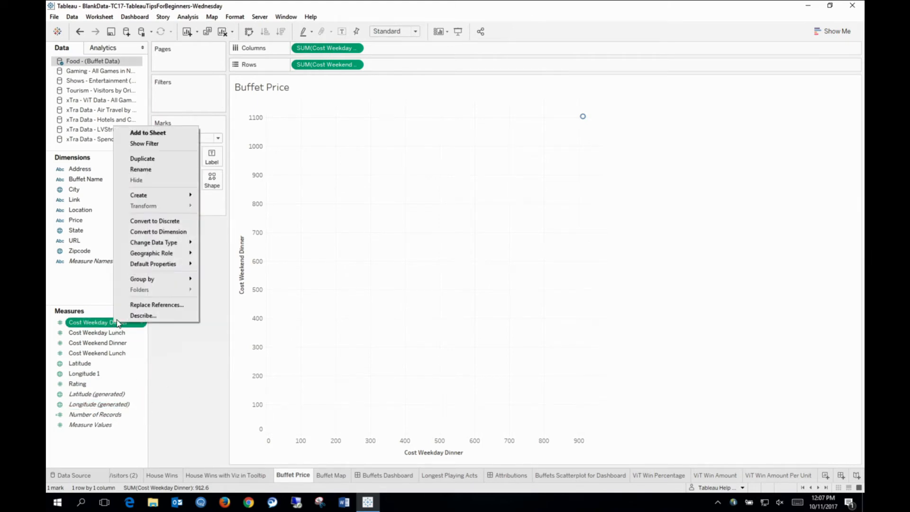
mouse_move(173, 265)
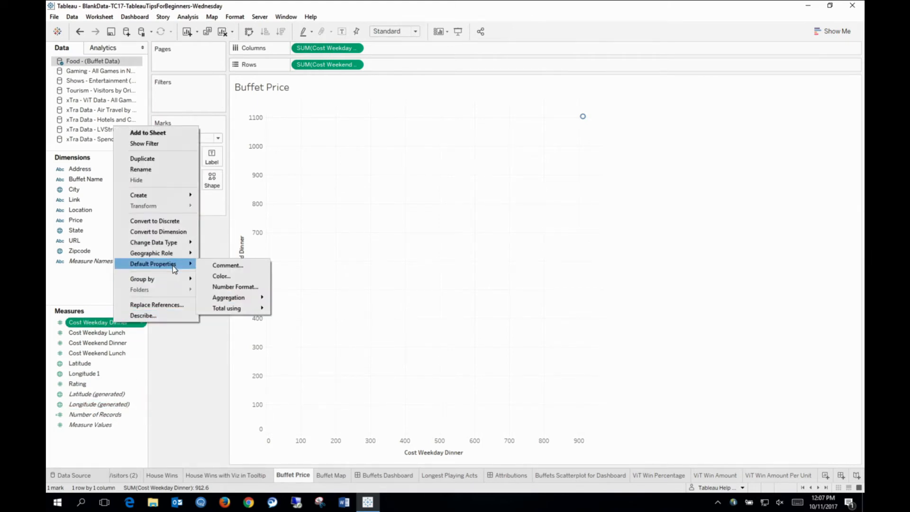
left_click(248, 288)
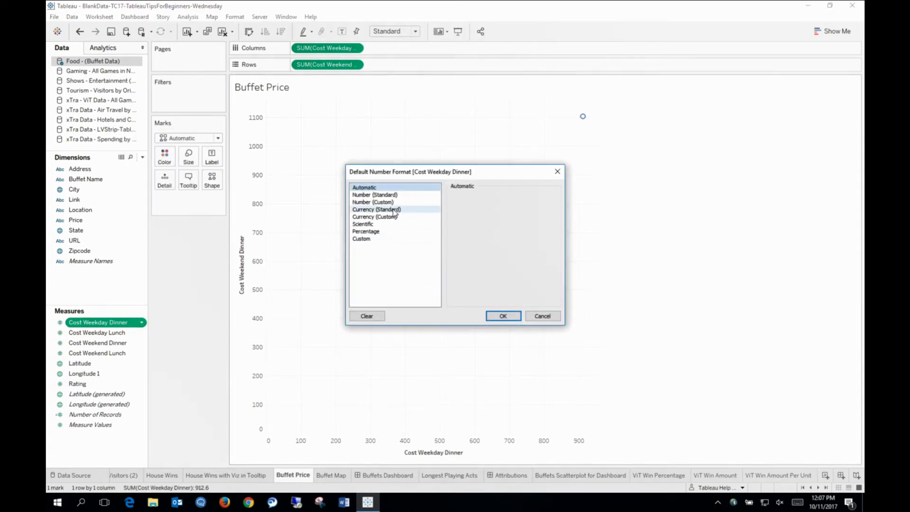
left_click(393, 210)
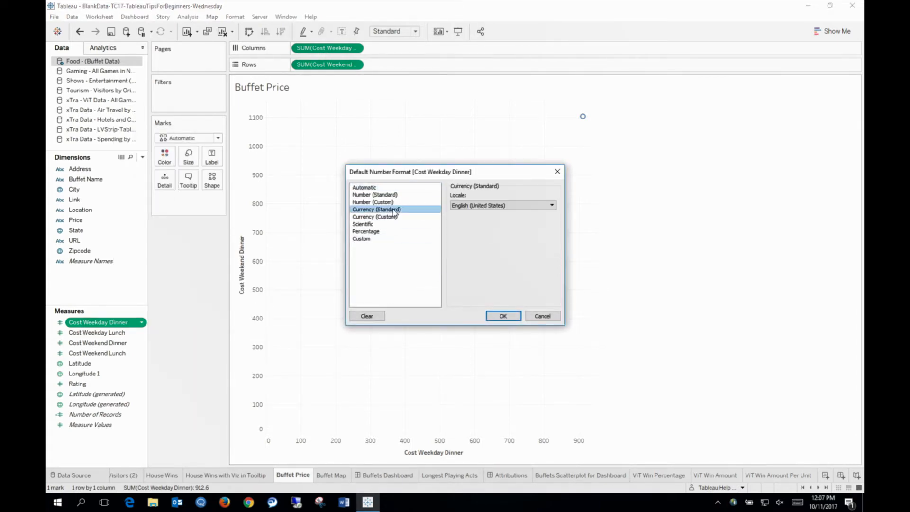
left_click(505, 316)
Step: Set the default number format of the Cost Weekend Dinner measure to Currency (Standard)
left_click(112, 346)
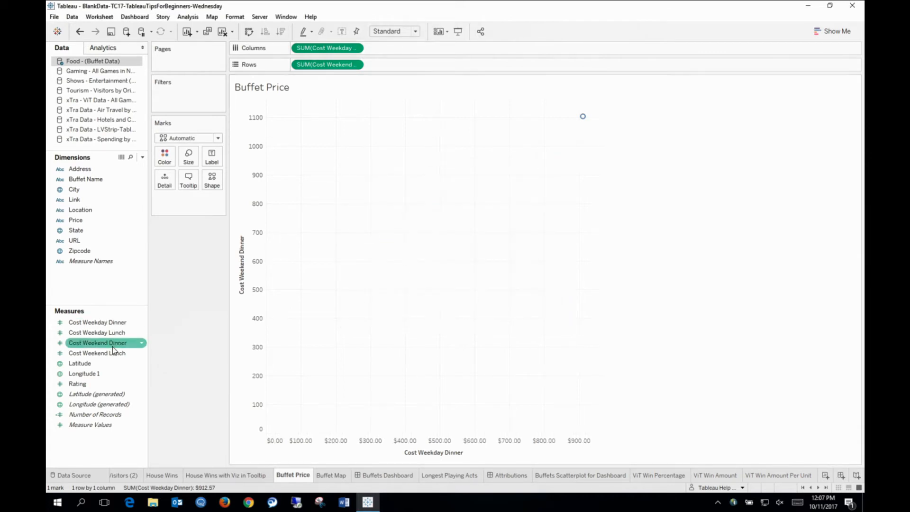
right_click(114, 340)
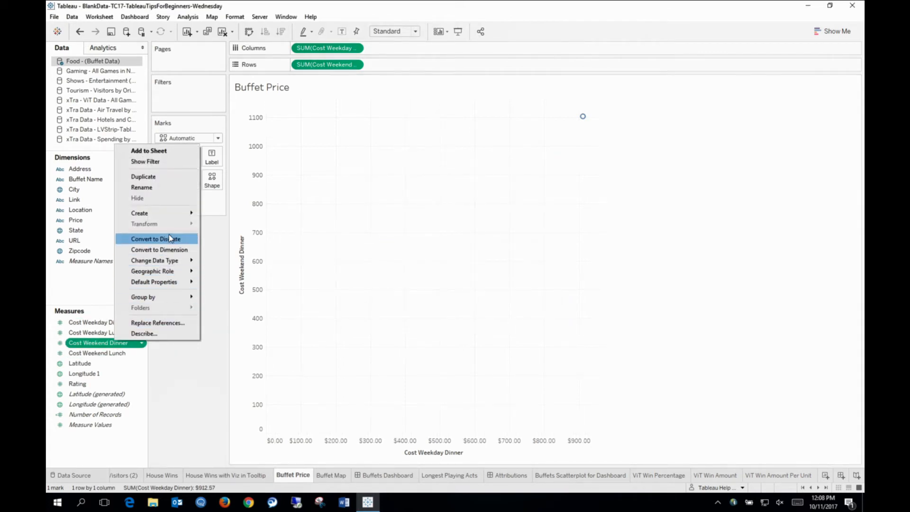
mouse_move(164, 282)
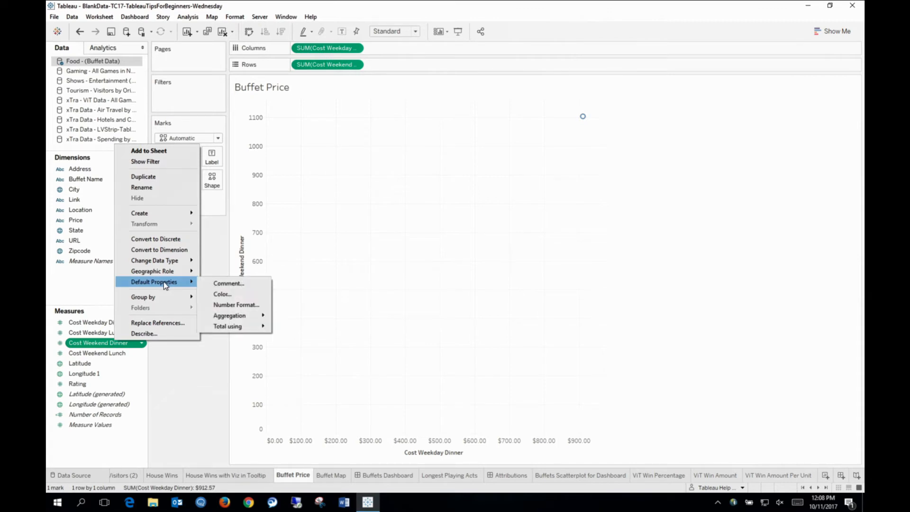
left_click(232, 304)
left_click(377, 208)
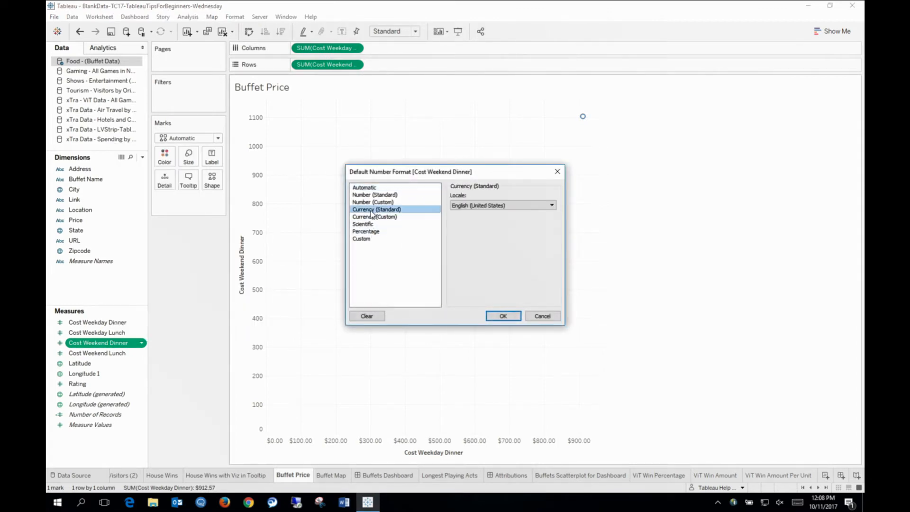
left_click(496, 315)
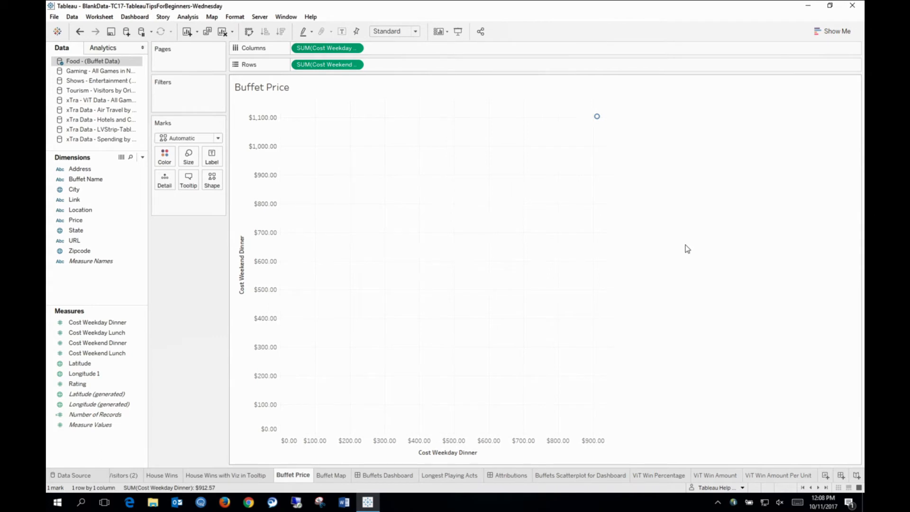
Step: Break the single mark into a scatterplot by adding Location and Buffet Name as detail
mouse_move(598, 117)
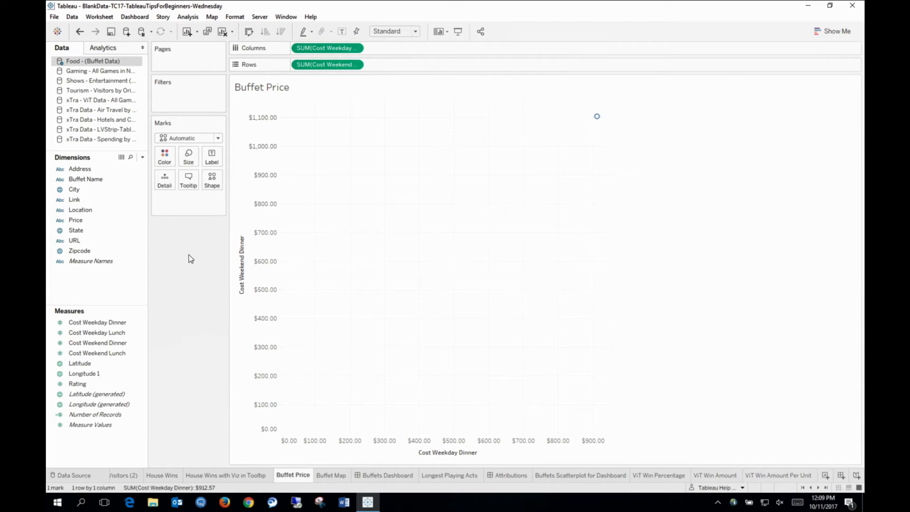
left_click_drag(84, 208, 161, 179)
left_click_drag(163, 182, 162, 189)
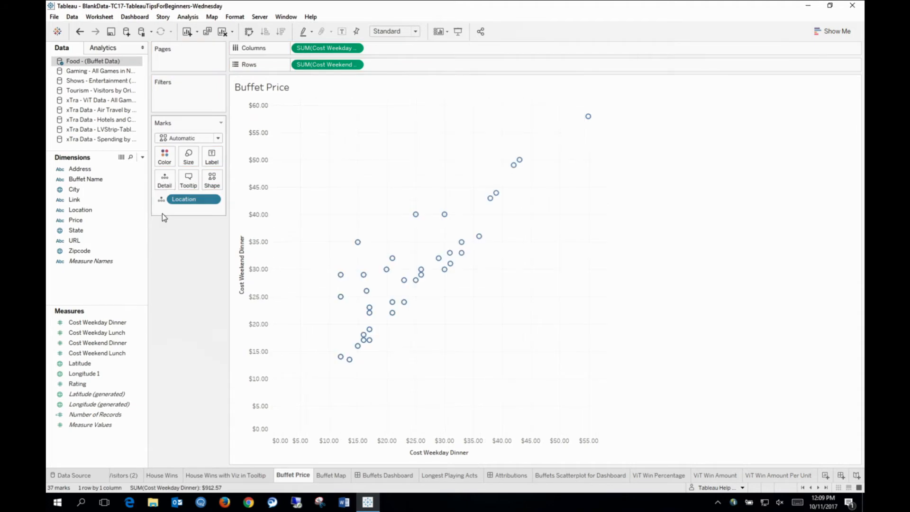
left_click(93, 179)
left_click_drag(92, 177, 166, 180)
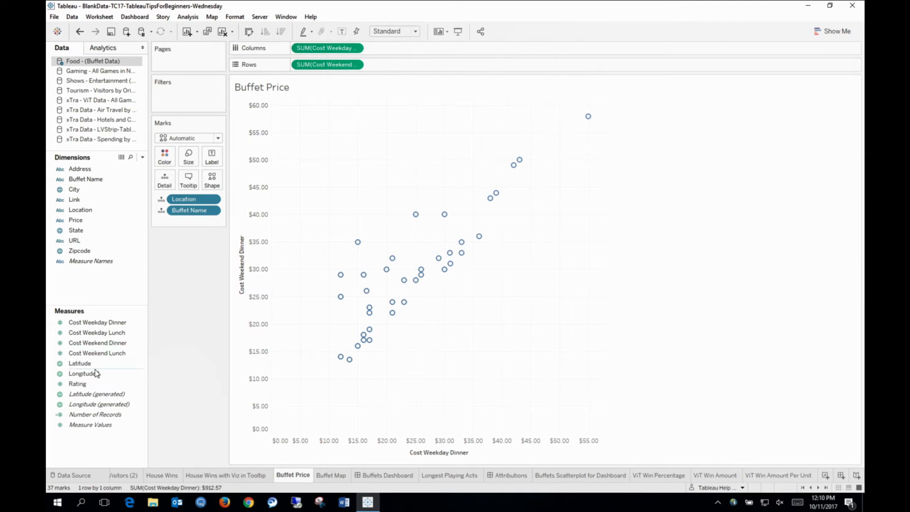
Step: Color the scatterplot marks by Rating
mouse_move(86, 381)
left_mouse_down()
mouse_move(169, 308)
mouse_move(185, 171)
mouse_move(165, 157)
left_mouse_up()
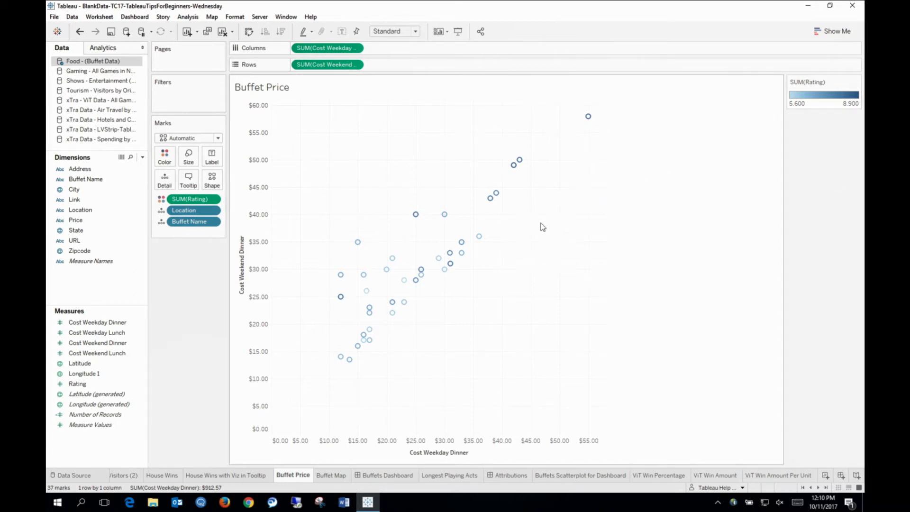
mouse_move(404, 304)
left_click(857, 82)
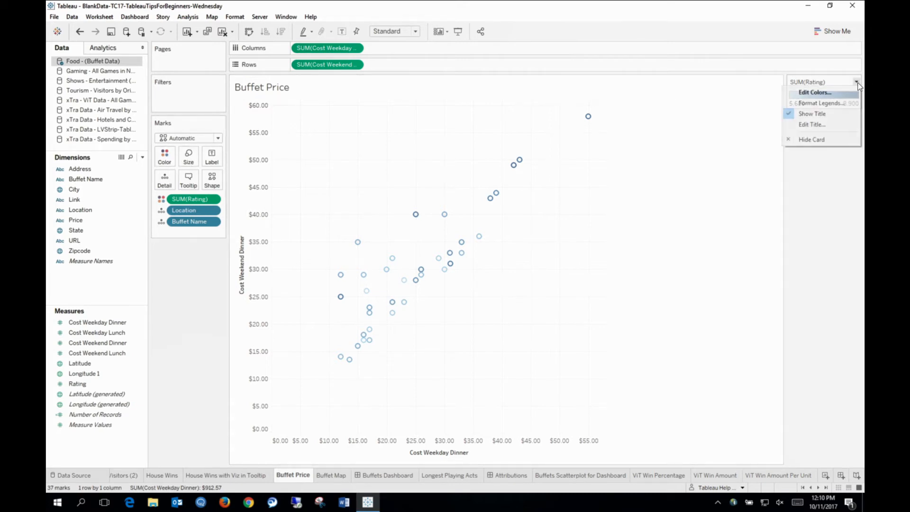
left_click(723, 209)
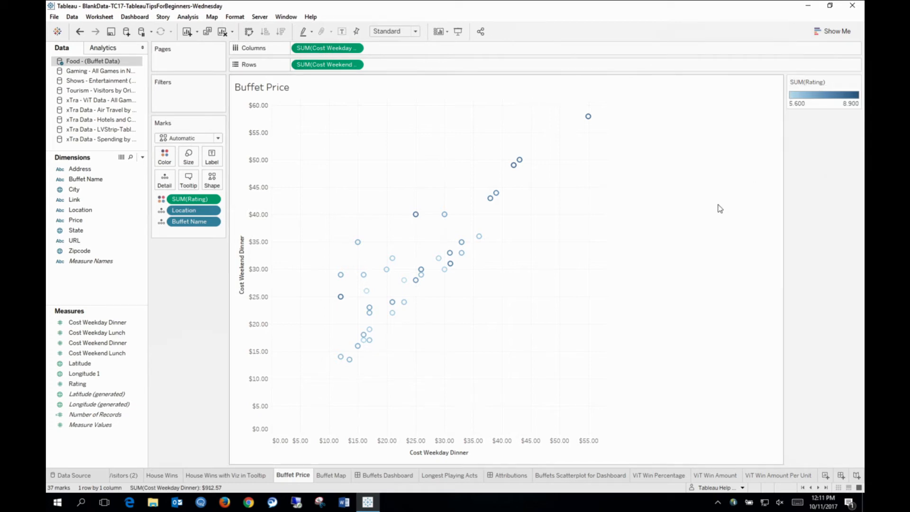
Step: Set the Rating color palette to Orange-Blue Diverging and reverse it so the high ratings get the orange end
left_click(163, 159)
left_click(178, 188)
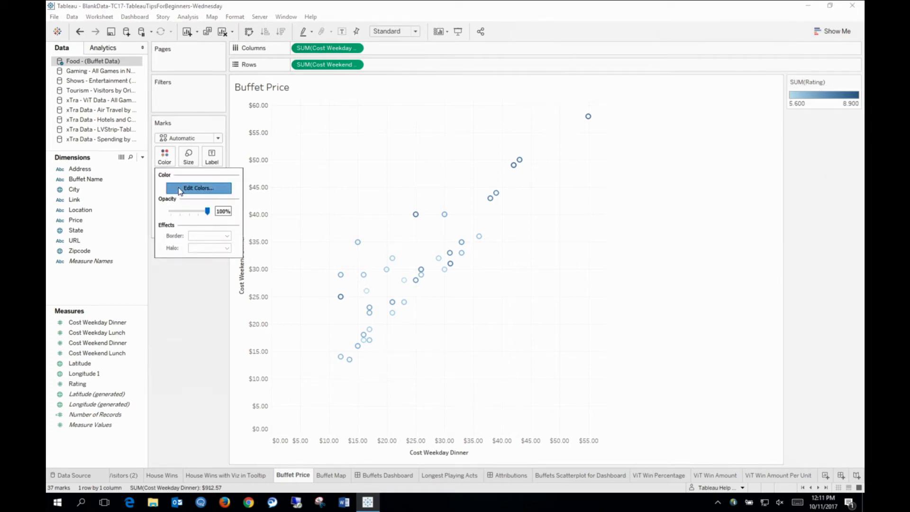
left_click_drag(445, 180, 576, 204)
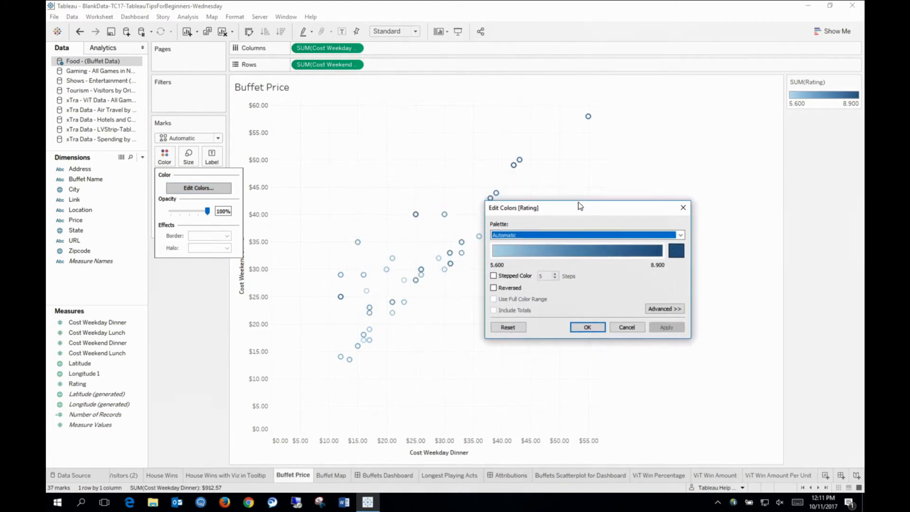
left_click(679, 234)
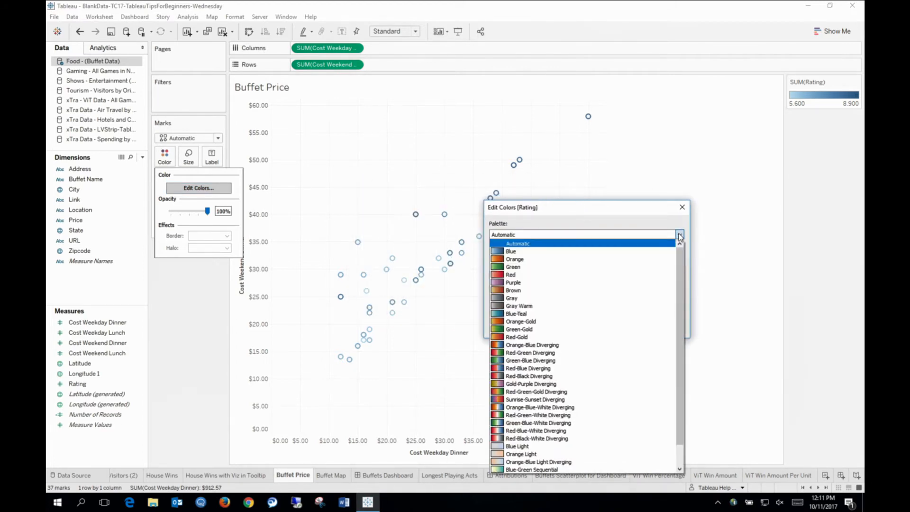
left_click(552, 345)
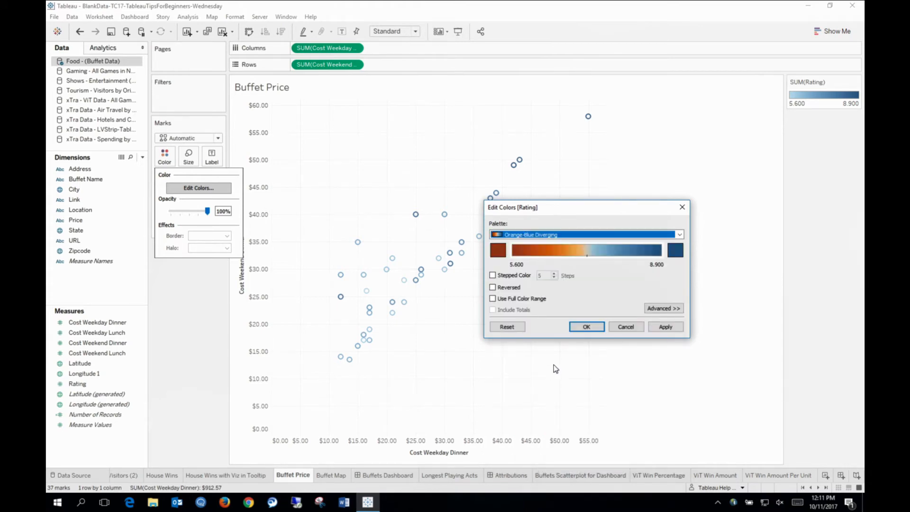
left_click(493, 287)
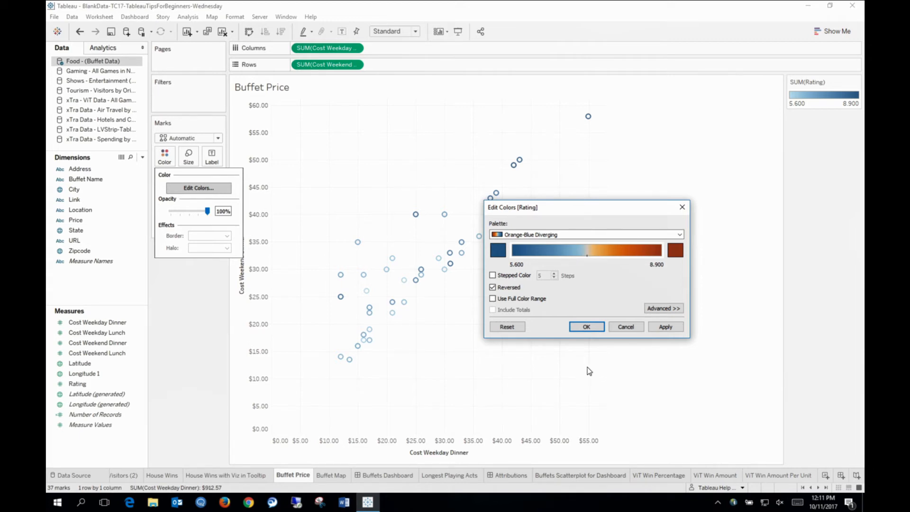
Step: Replace the blue low end of the Rating palette with gray #837f8a and apply the custom diverging colors
left_click(498, 255)
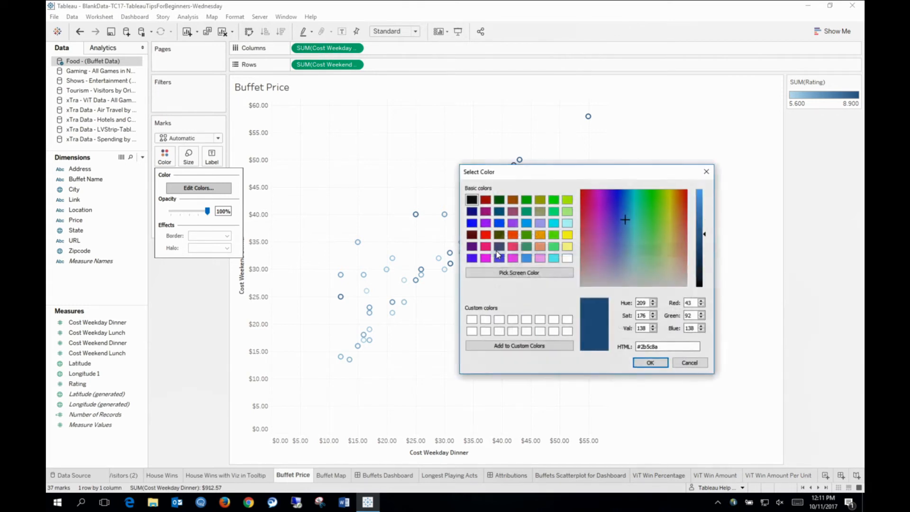
left_click_drag(625, 219, 609, 279)
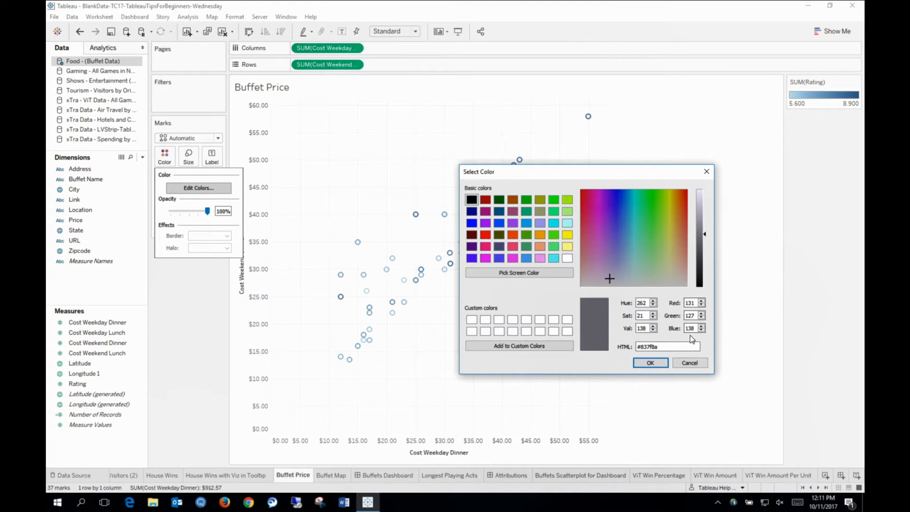
left_click(663, 348)
left_click(650, 363)
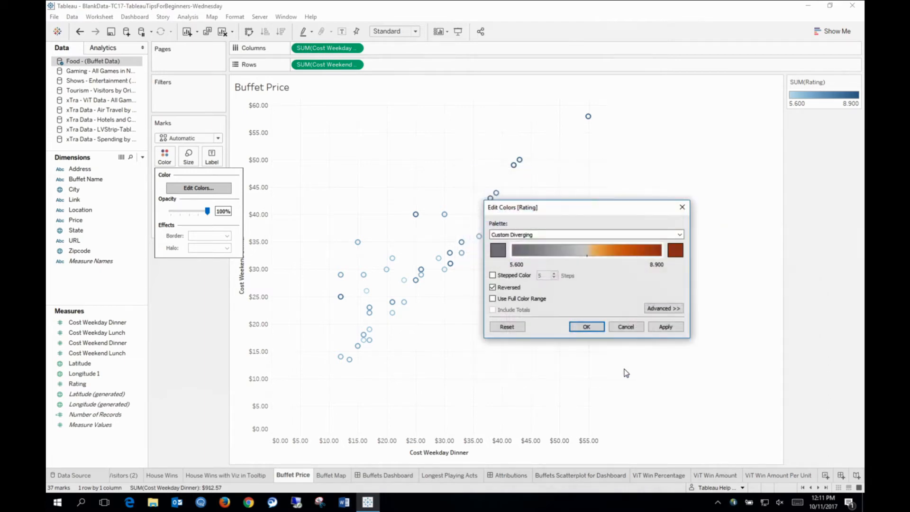
left_click(586, 326)
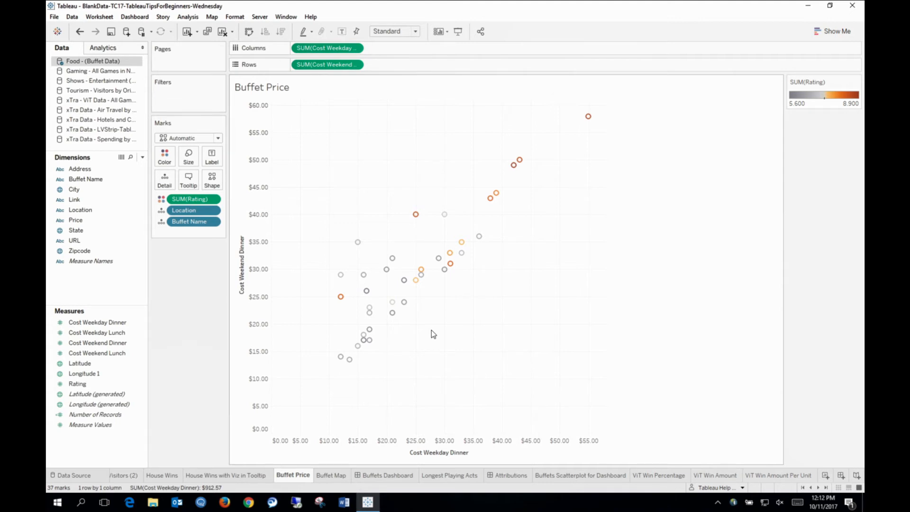
Step: Change the mark type to Circle and label the marks with a copy of the Location detail field
left_click(218, 138)
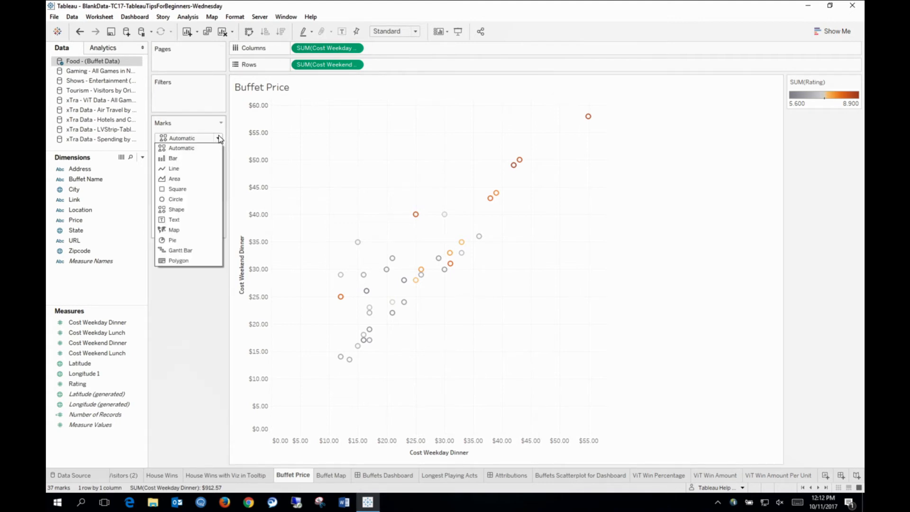
left_click(174, 199)
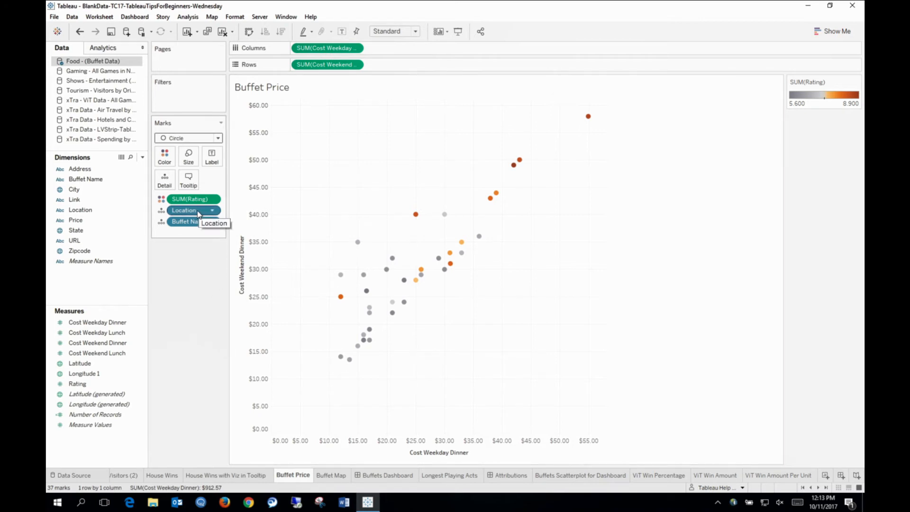
left_click_drag(198, 210, 208, 189)
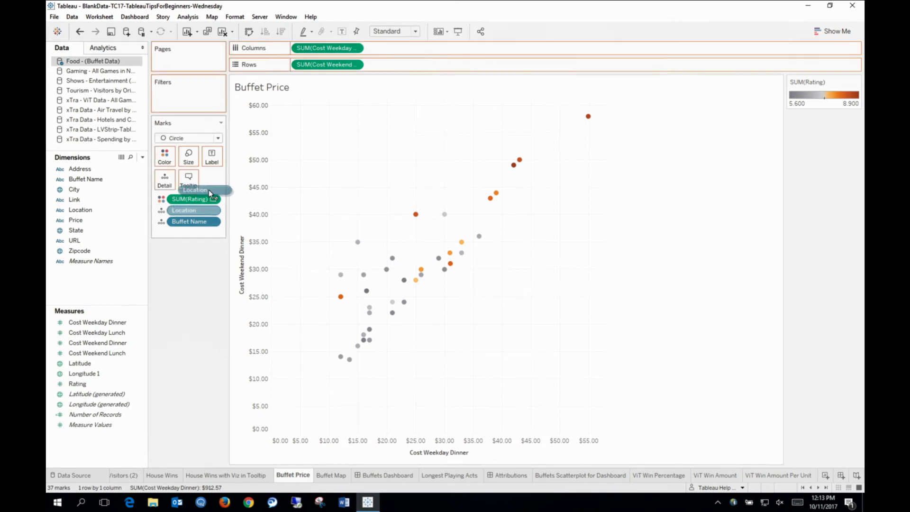
left_click_drag(214, 155, 214, 156)
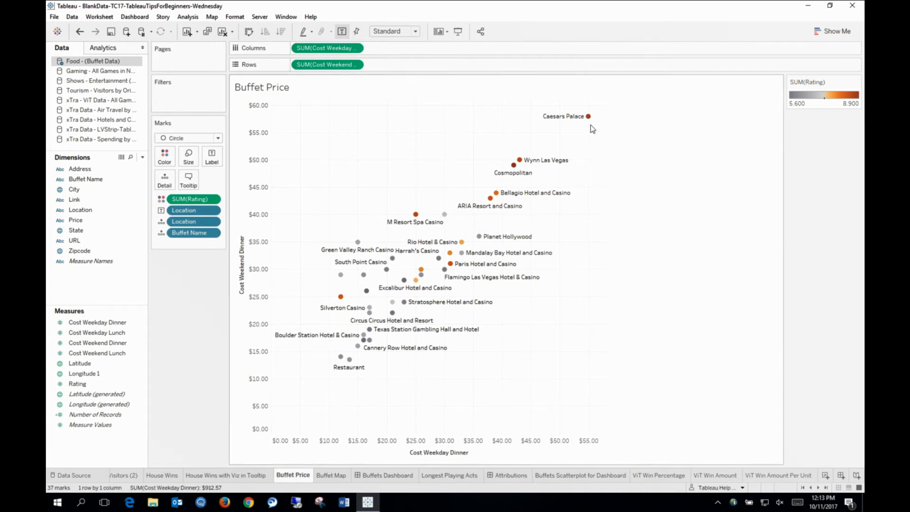
mouse_move(589, 127)
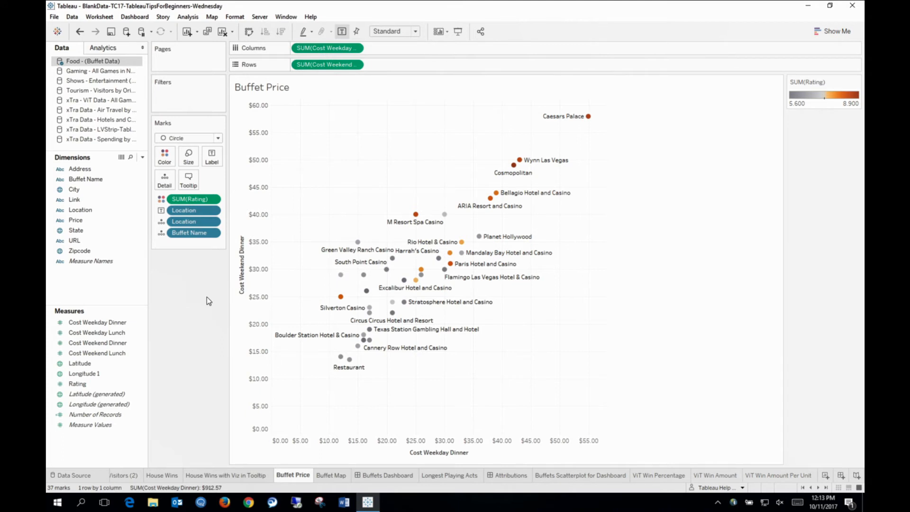
Step: Show an interactive filter for the Price dimension on the Buffet Price sheet
left_click(77, 220)
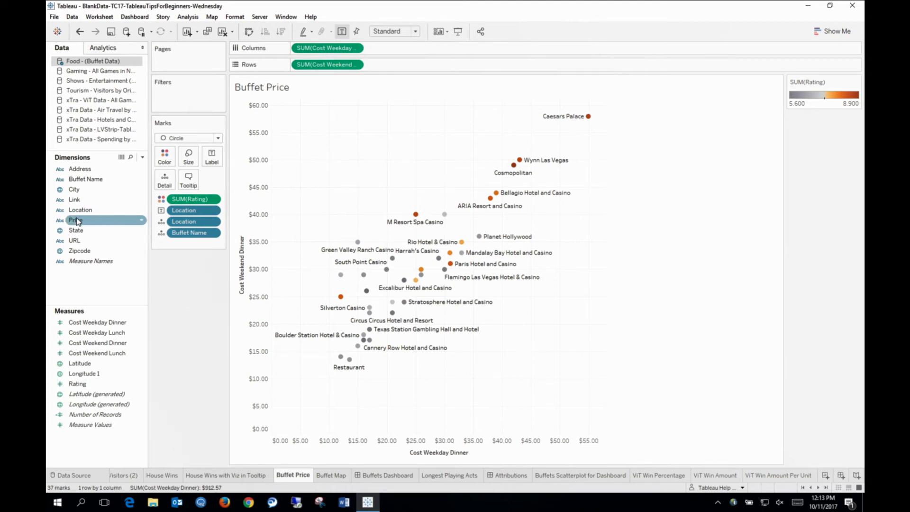
right_click(78, 220)
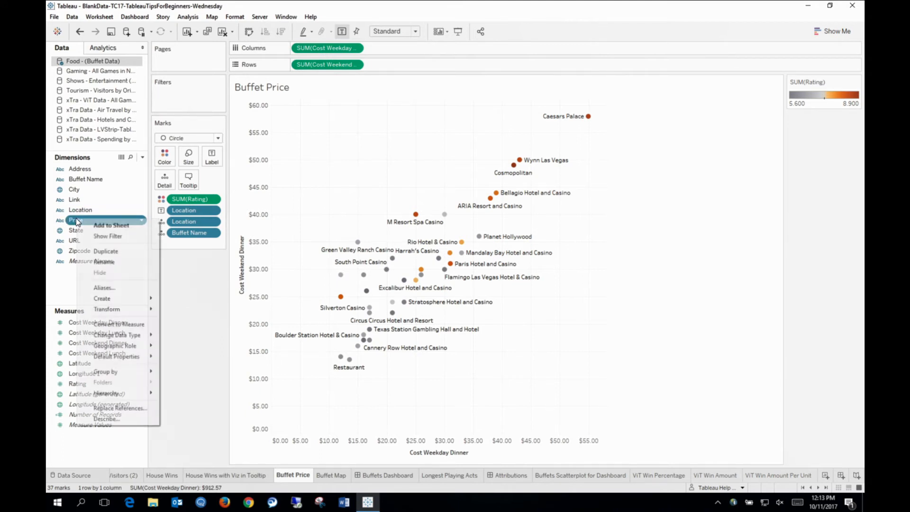
left_click(98, 236)
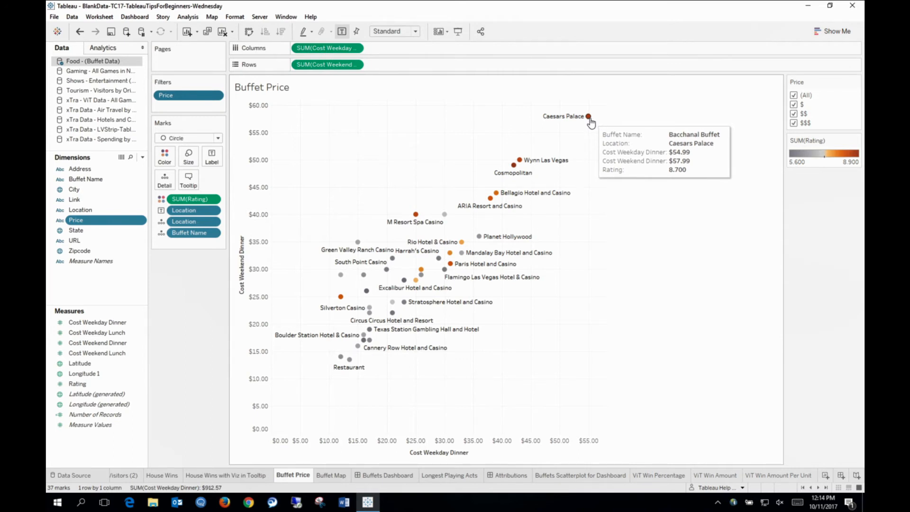
mouse_move(514, 171)
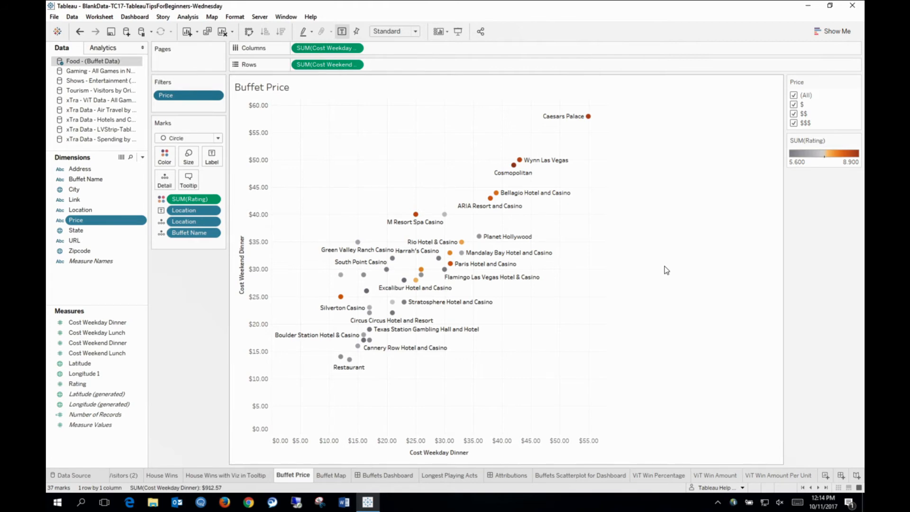
Step: Limit the Price filter to $ buffets to examine the cheap ones, and reselect all price levels
left_click(794, 96)
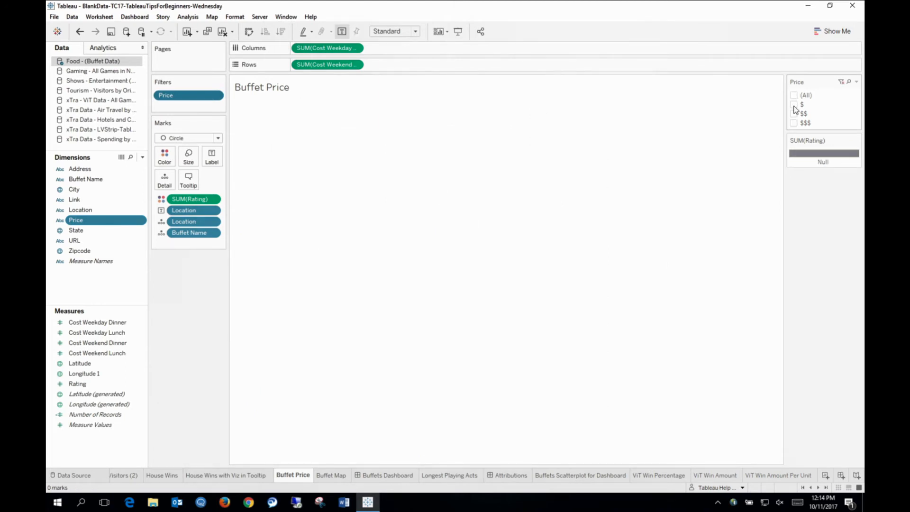
left_click(794, 105)
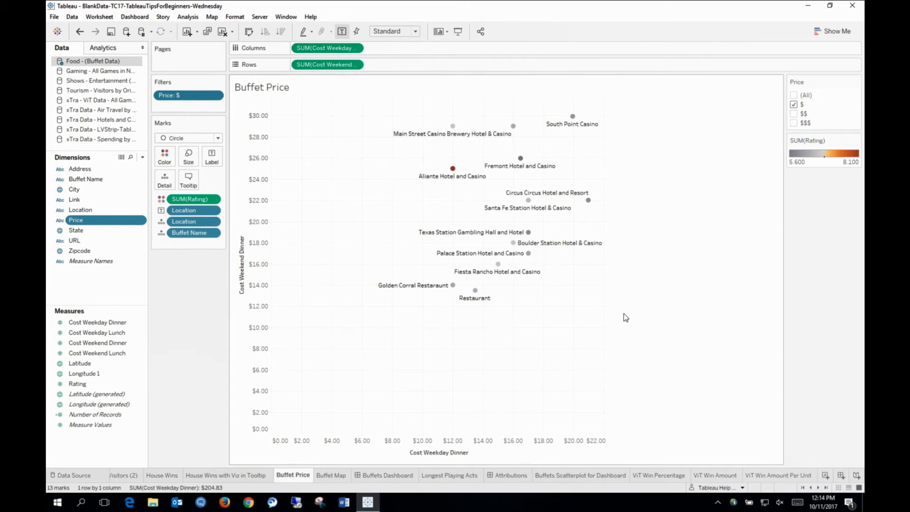
mouse_move(460, 178)
left_click(793, 95)
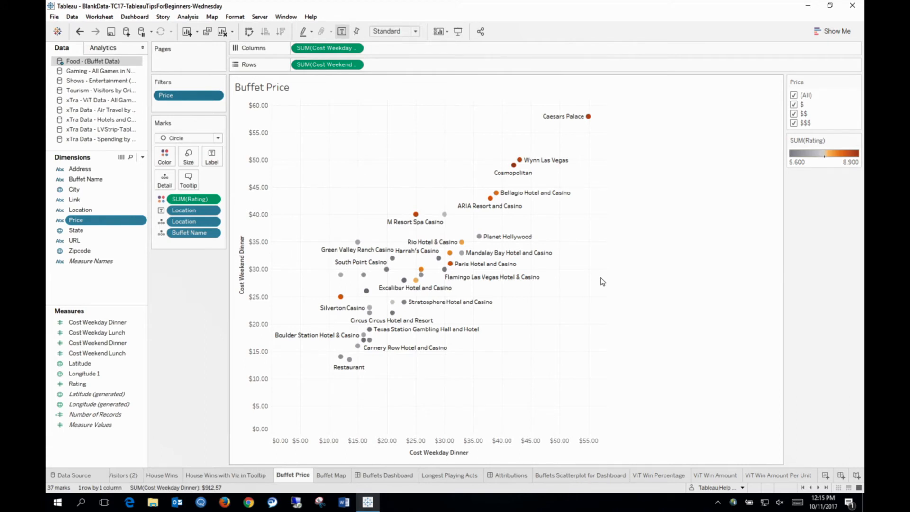
Step: On the Buffet Map sheet, build a map from Latitude on rows and Longitude 1 on columns
left_click(328, 475)
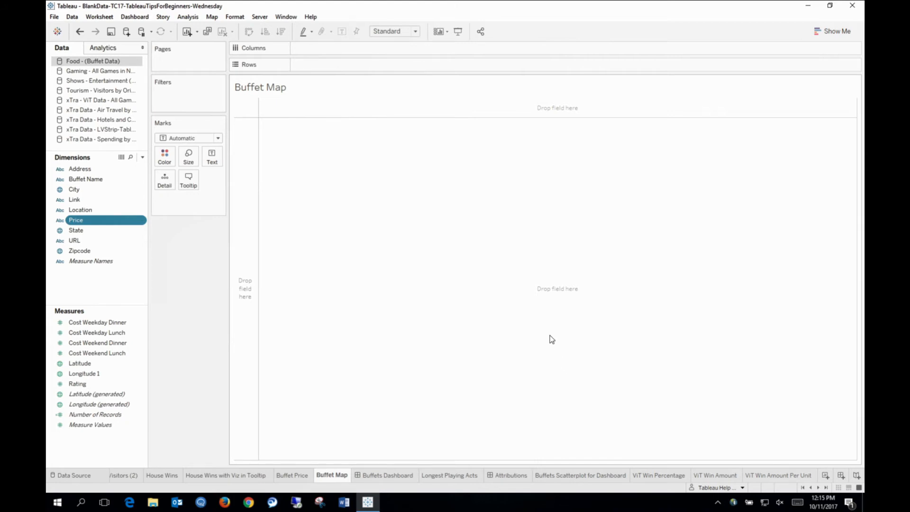
double_click(99, 364)
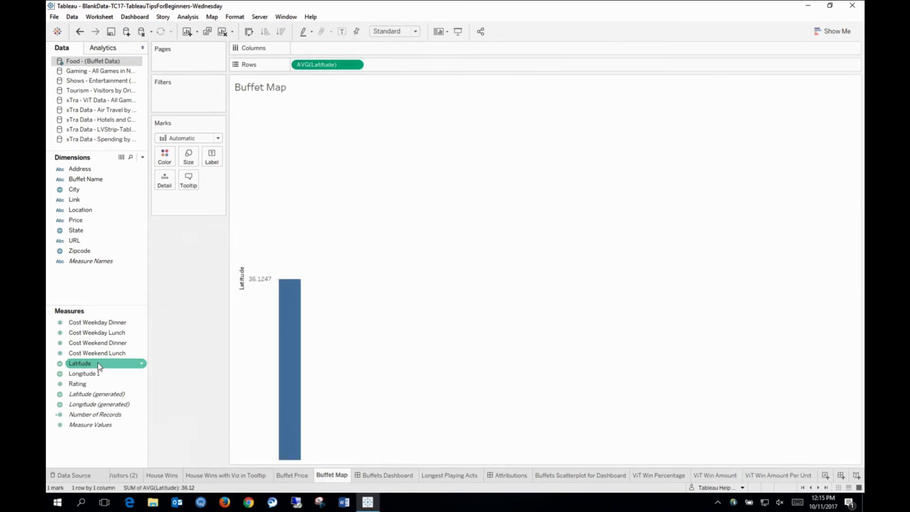
double_click(86, 373)
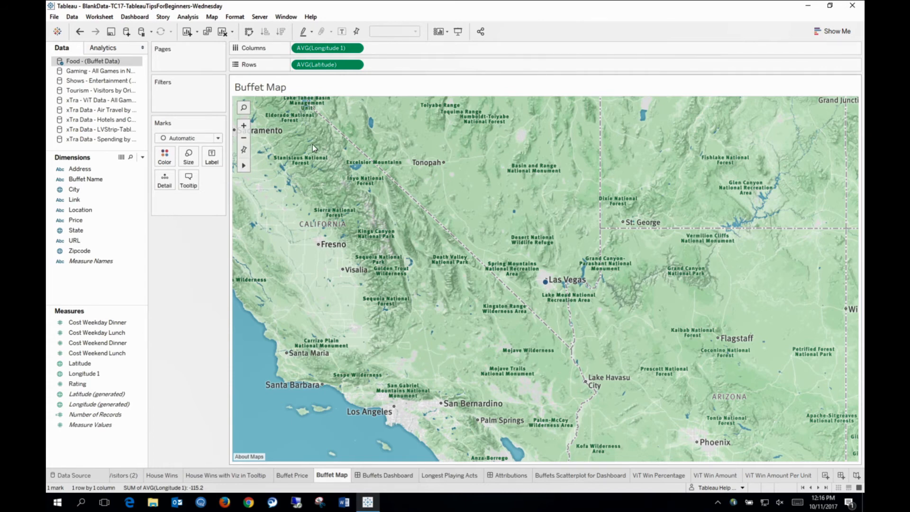
Step: Compare background maps by switching to the Tableau map and back to Vegas Street Map
left_click(209, 16)
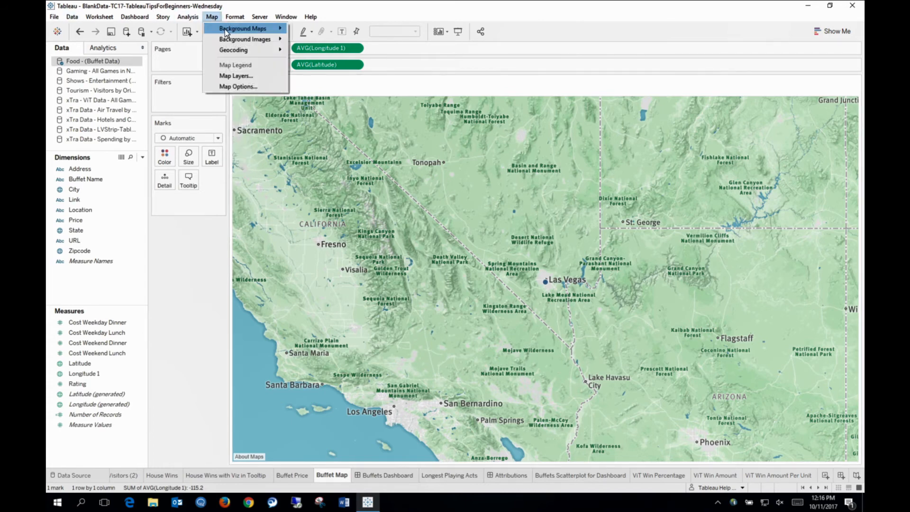
mouse_move(225, 29)
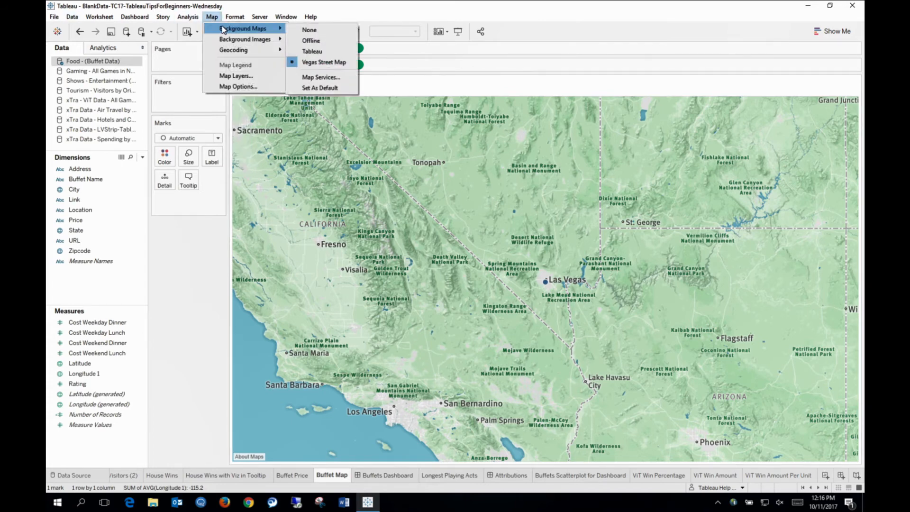
left_click(309, 52)
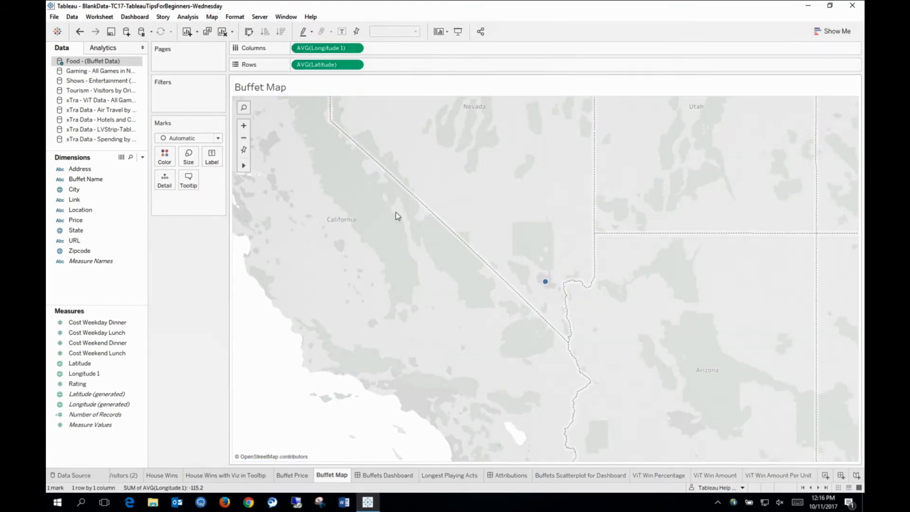
left_click(212, 17)
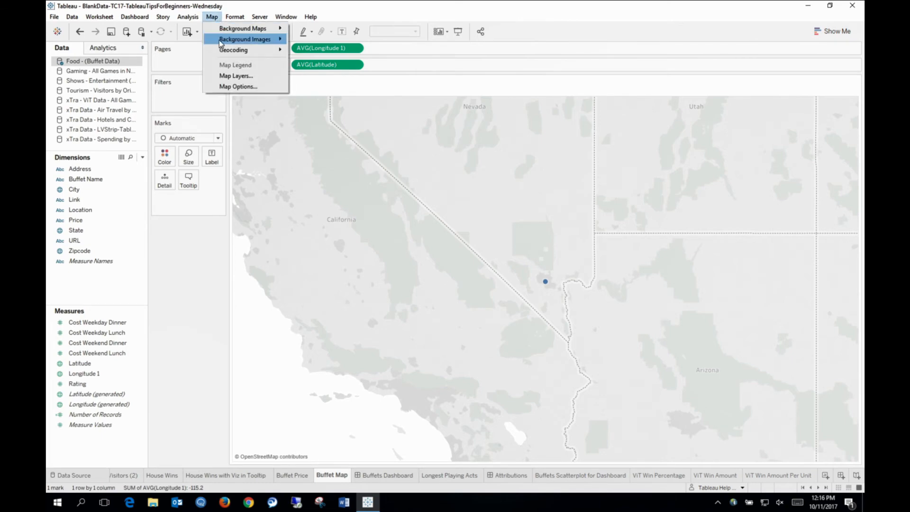
mouse_move(228, 27)
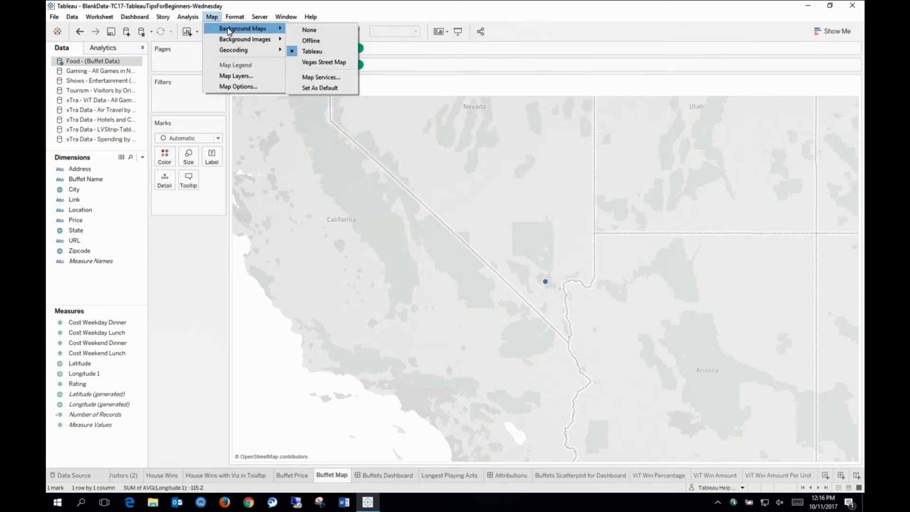
left_click(307, 63)
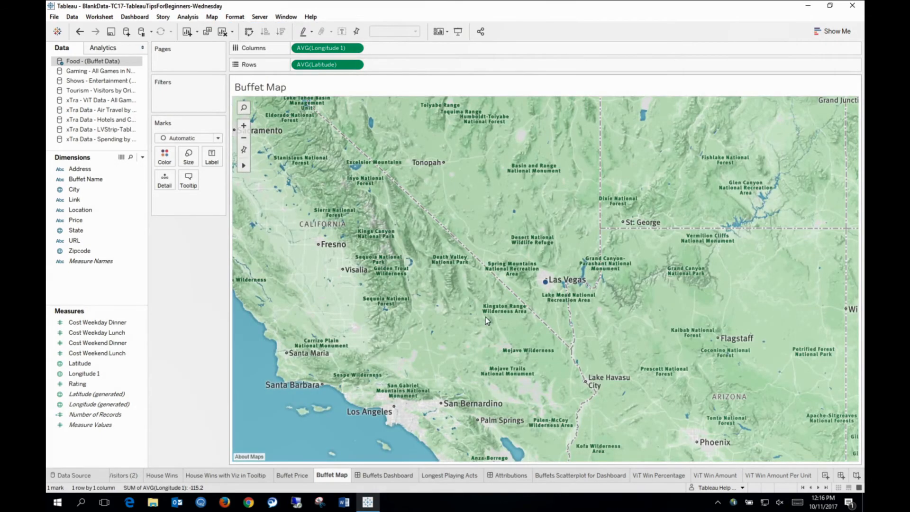
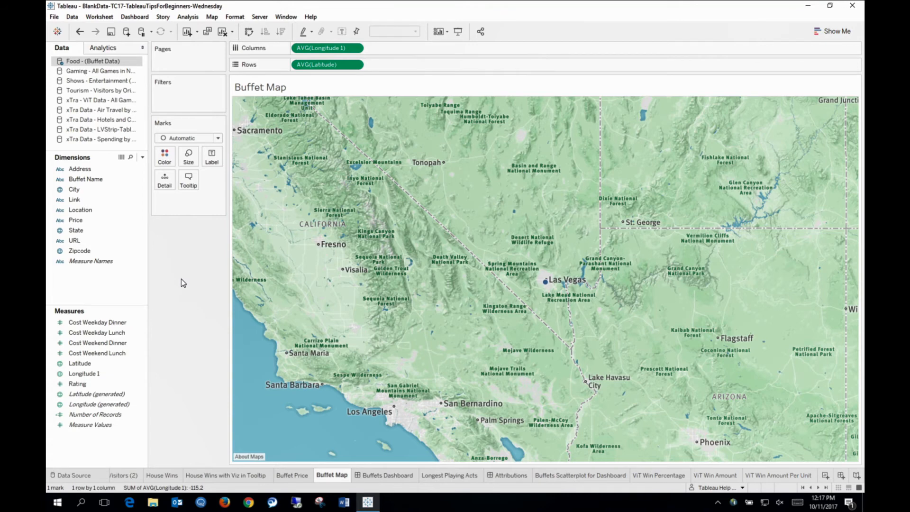
Step: Add Location, Buffet Name and Cost Weekday Dinner as detail to the marks on the Buffet Map
left_click(100, 209)
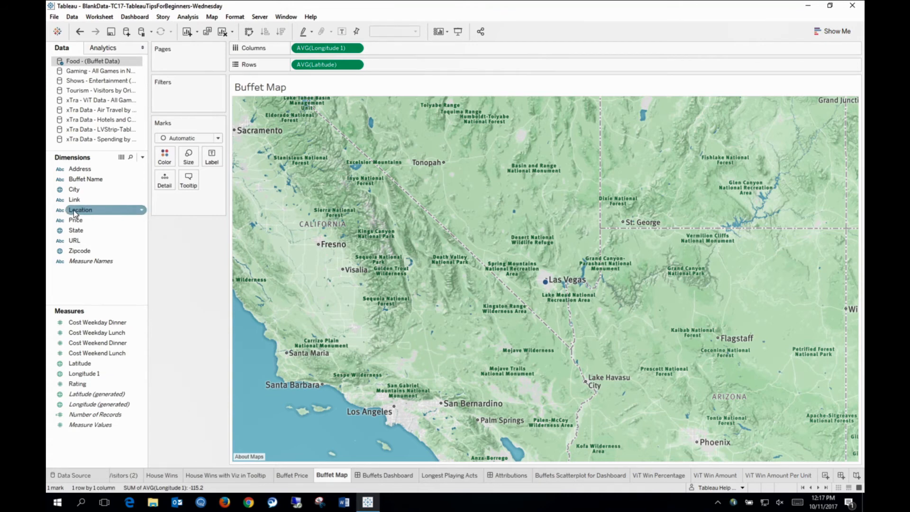
left_click_drag(74, 210, 161, 180)
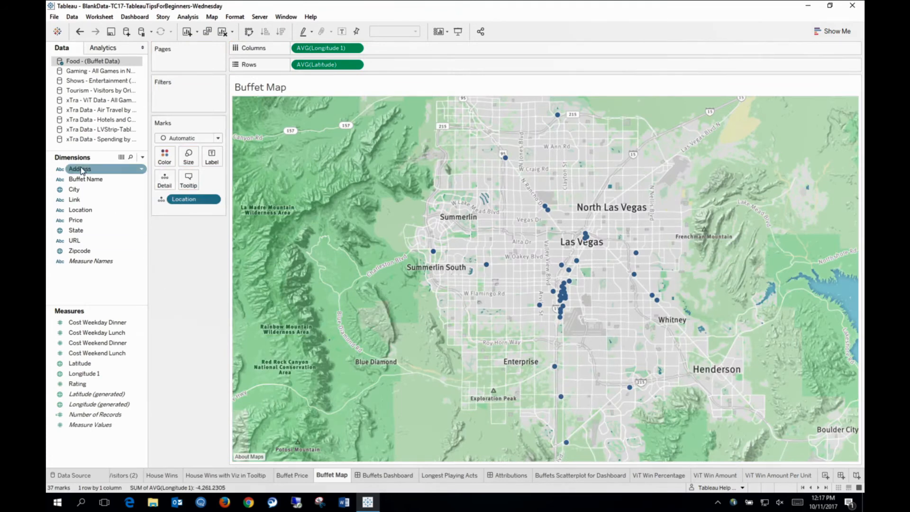
left_click_drag(83, 179, 162, 180)
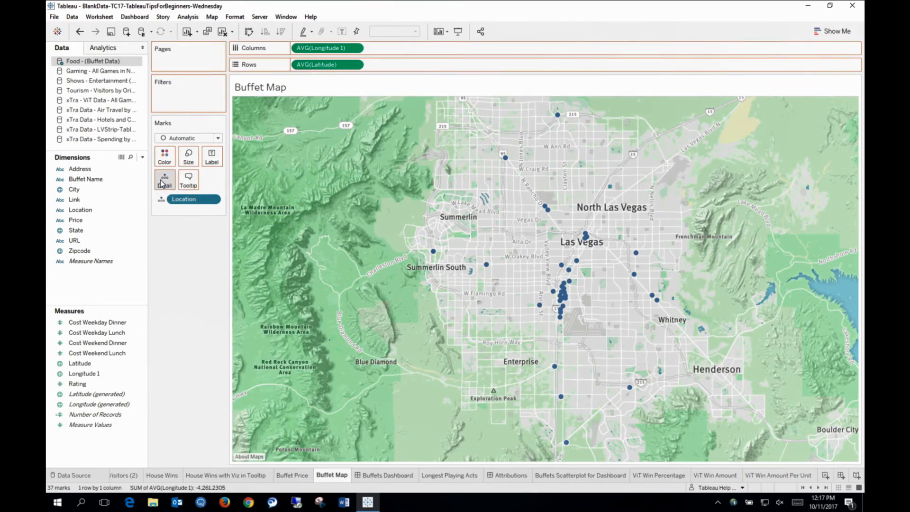
left_click(117, 322)
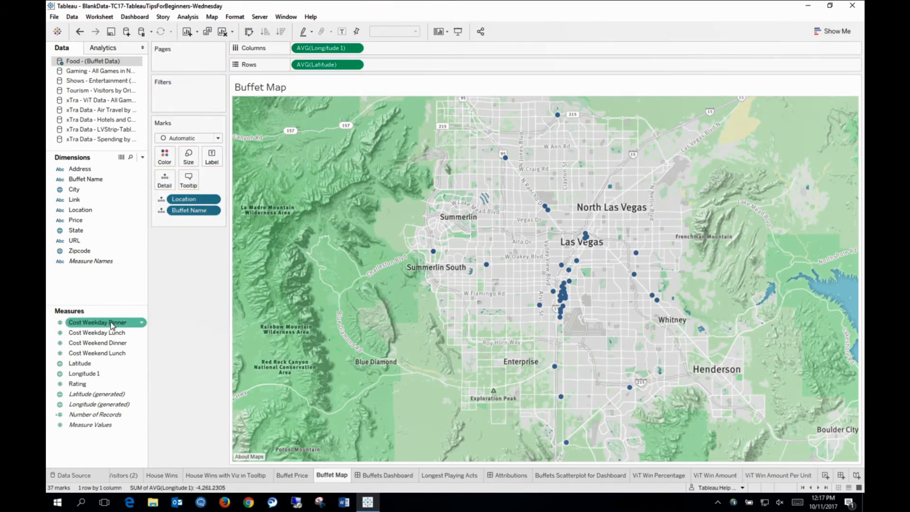
left_click_drag(118, 323, 165, 181)
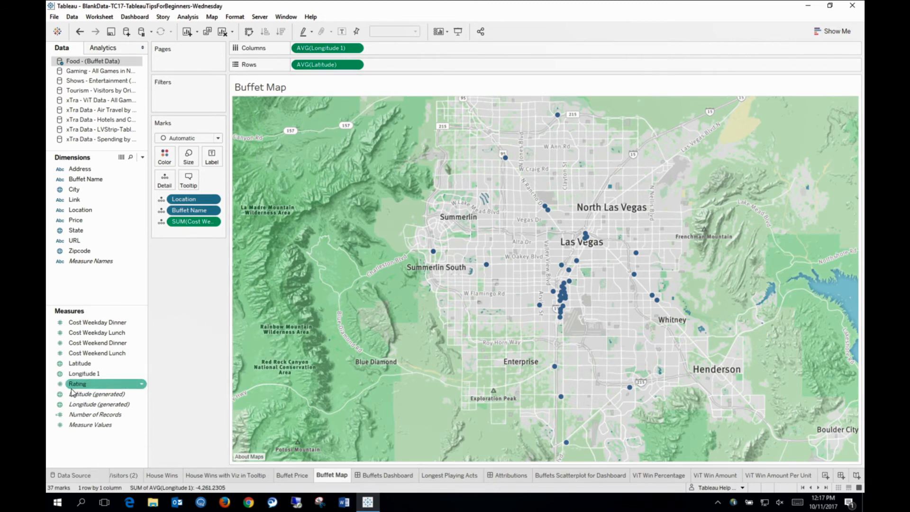
Step: Color the map marks by Rating and choose the Orange-Blue Diverging palette in reversed order
left_click_drag(77, 383, 169, 163)
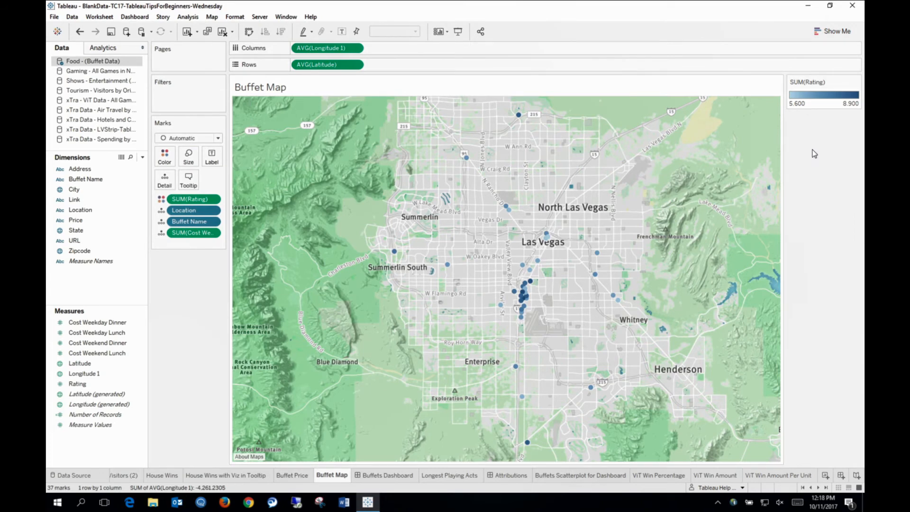
left_click(857, 83)
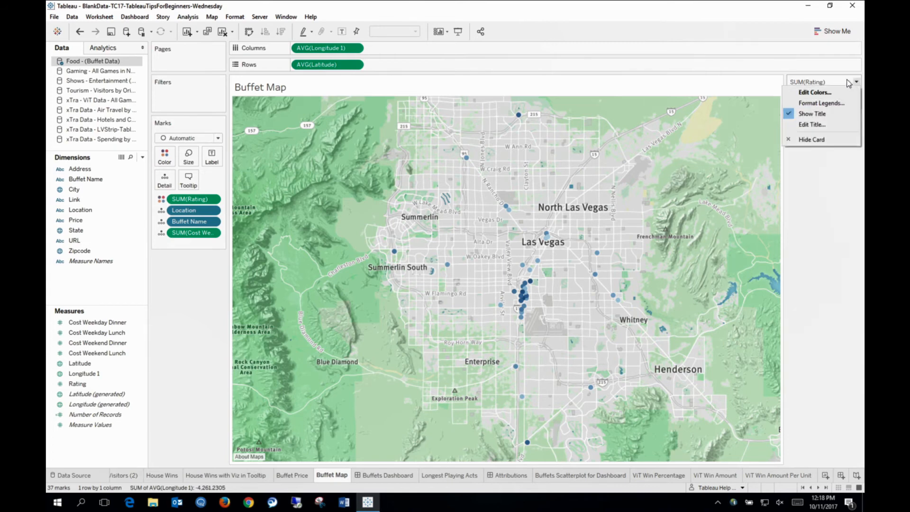
left_click(815, 93)
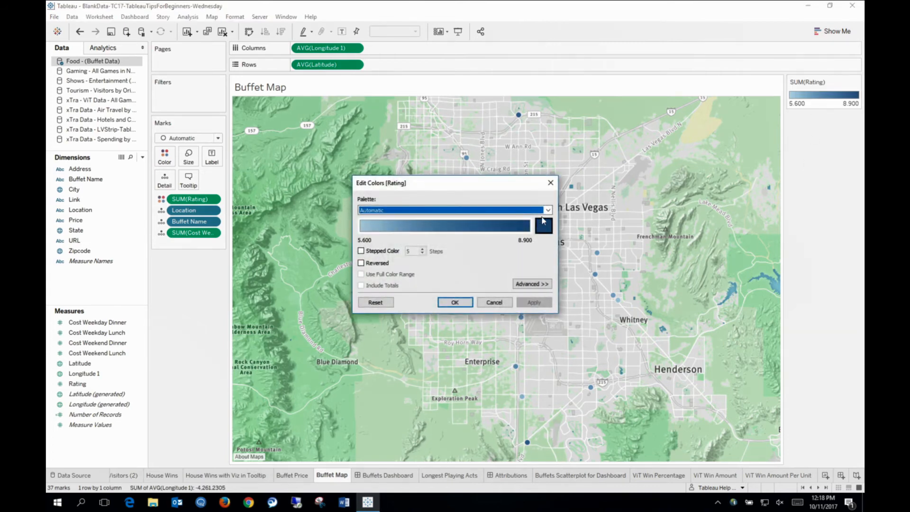
left_click(547, 210)
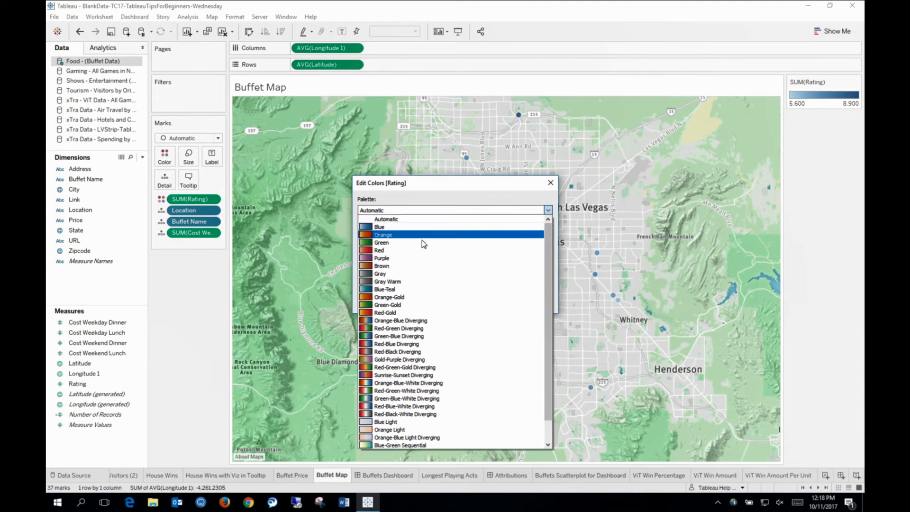
left_click(409, 320)
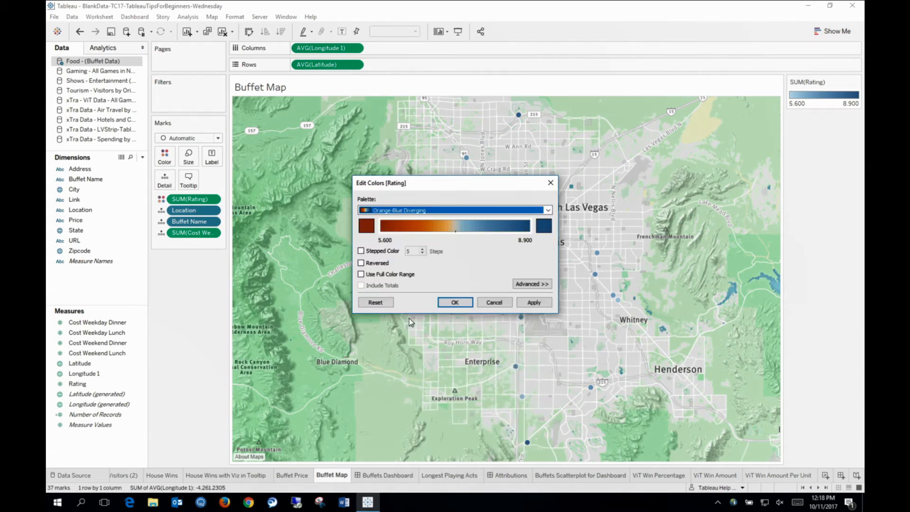
left_click(361, 263)
Step: Replace the blue low-rating end of the palette with gray #857d8a and apply the Rating colors
left_click(366, 226)
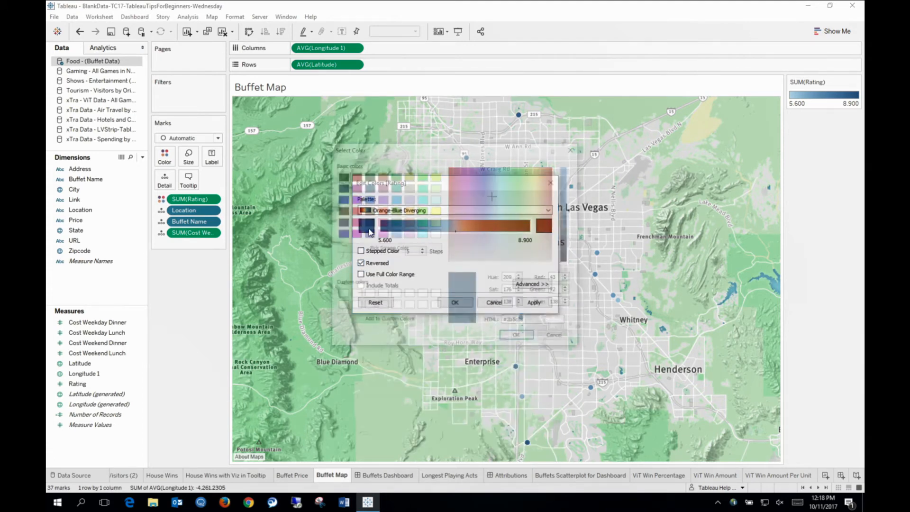
left_click_drag(492, 198, 474, 253)
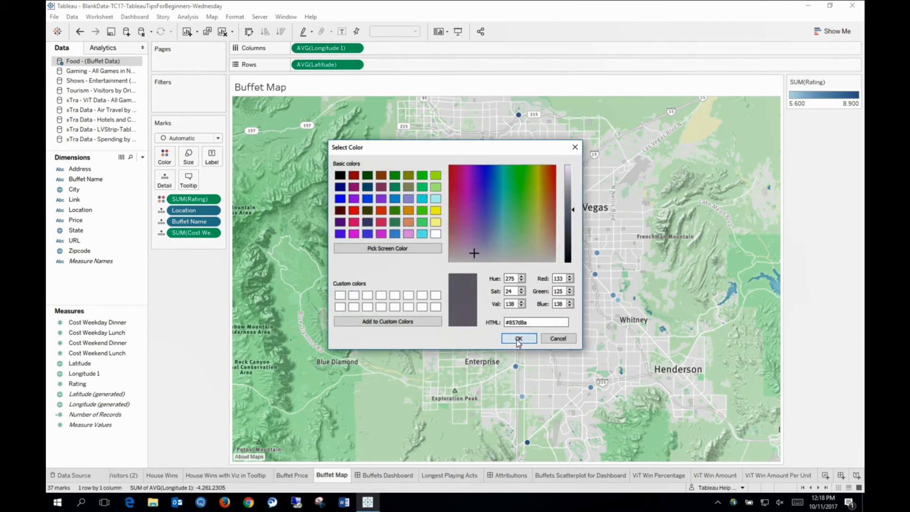
left_click(518, 338)
left_click(453, 302)
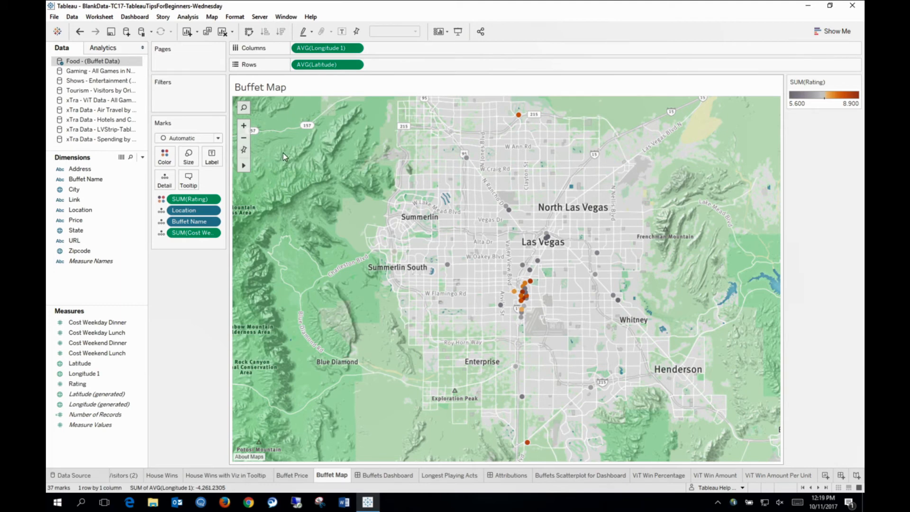
Step: Change the map's mark type to Shape and assign the Price dimension to the shapes
left_click(219, 138)
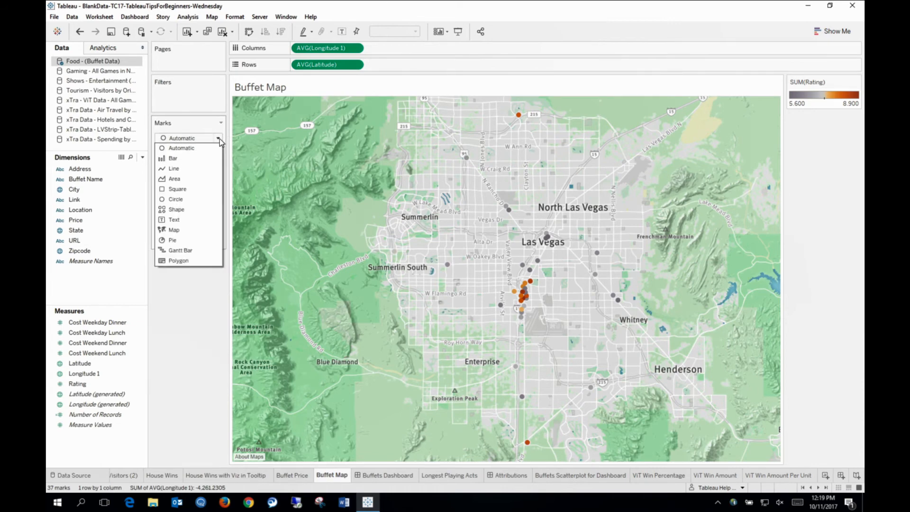
left_click(185, 209)
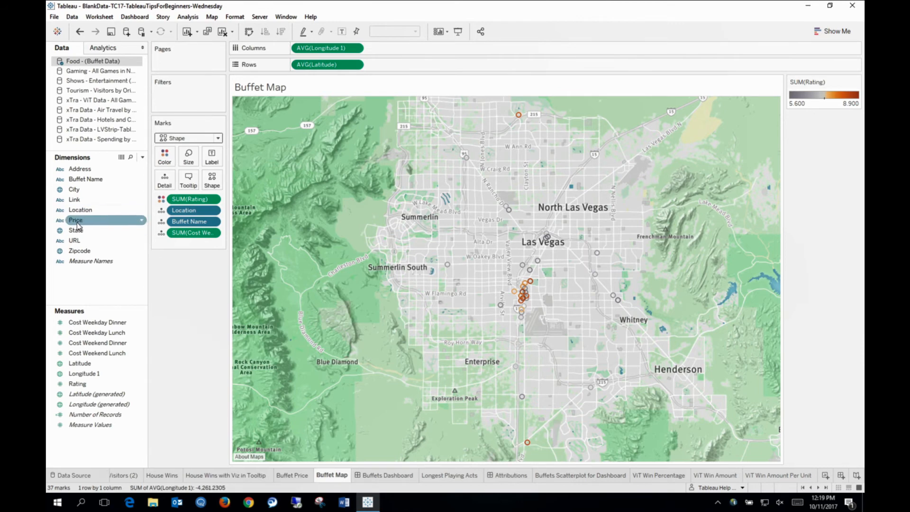
left_click_drag(77, 221, 213, 183)
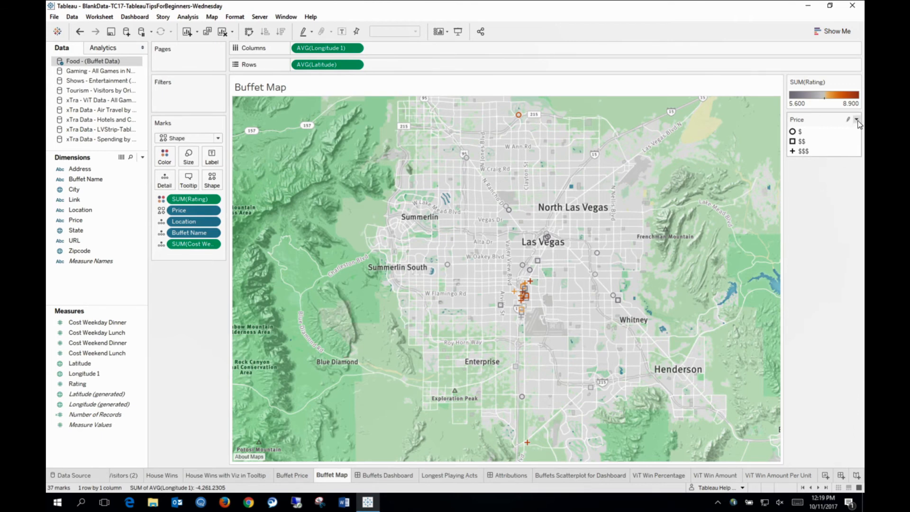
Step: Assign Restaurant-32bit shapes to the Price levels: a beer mug for $, a wine glass for $$ and a martini glass for $$$
left_click(856, 119)
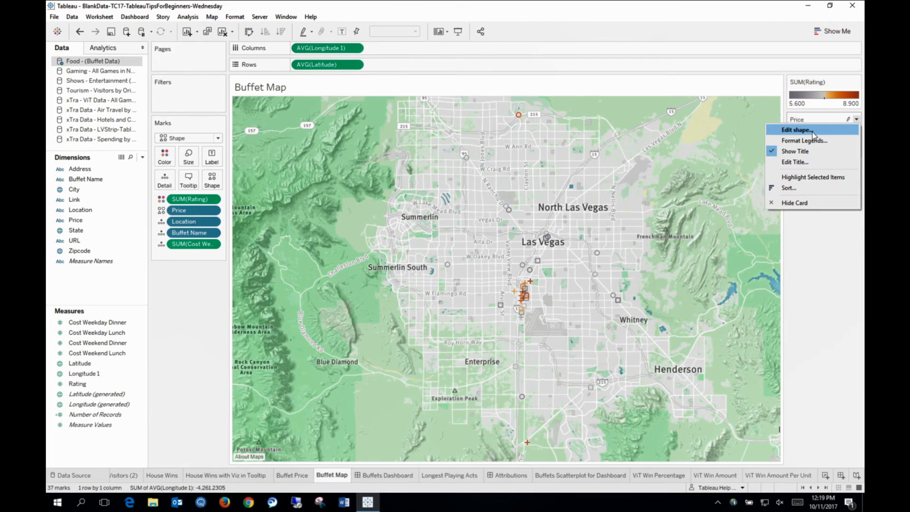
left_click(797, 130)
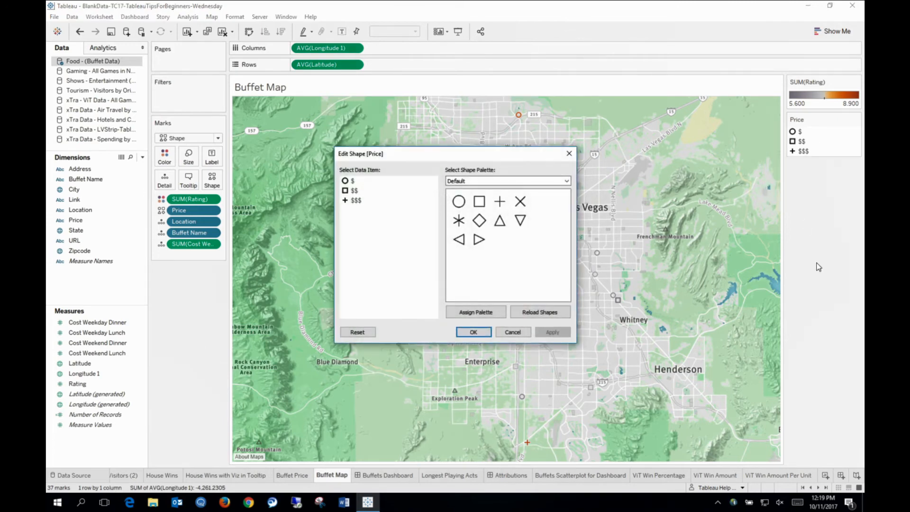
left_click(567, 182)
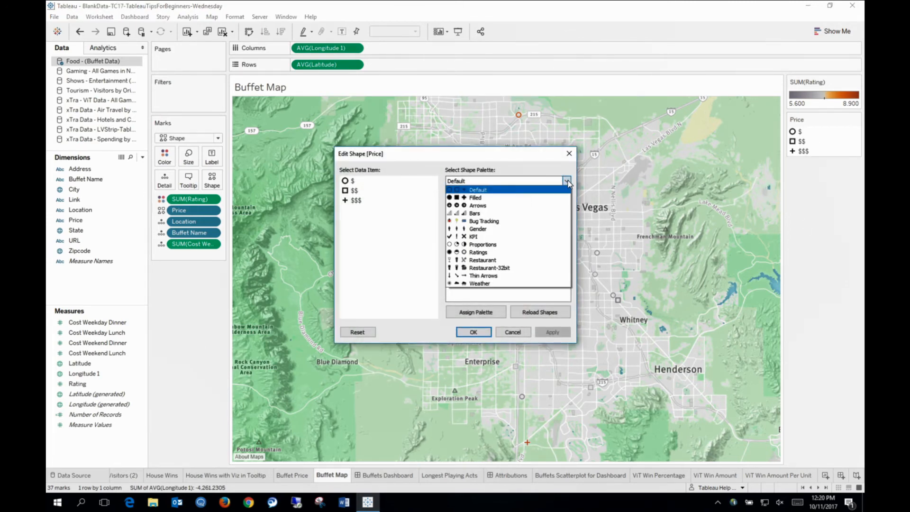
left_click(510, 268)
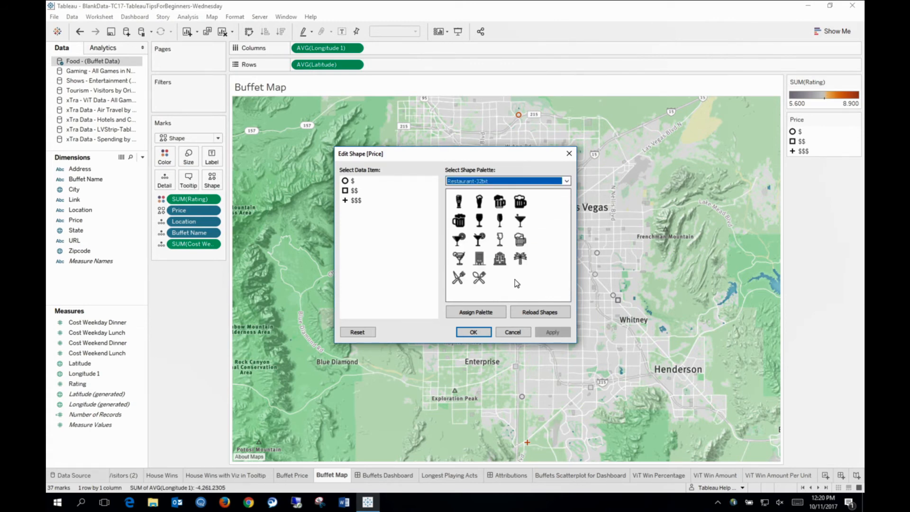
left_click(352, 181)
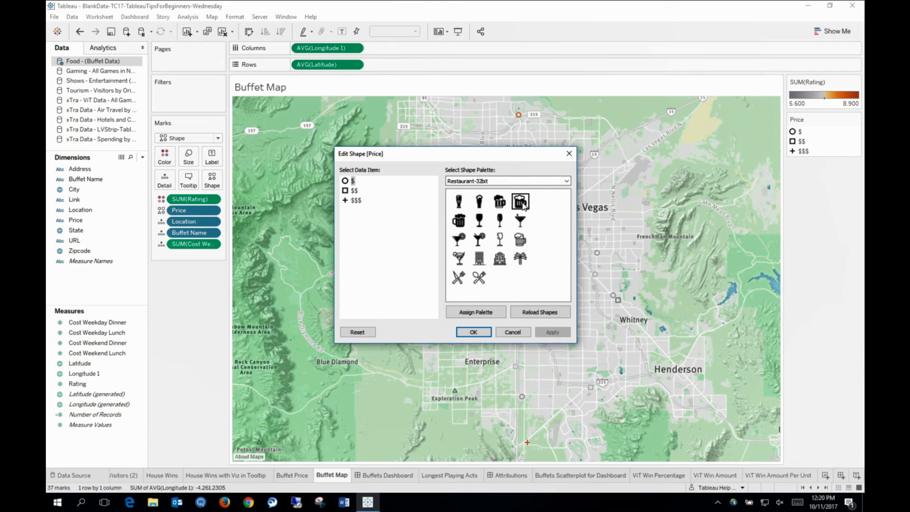
left_click(520, 201)
left_click(361, 192)
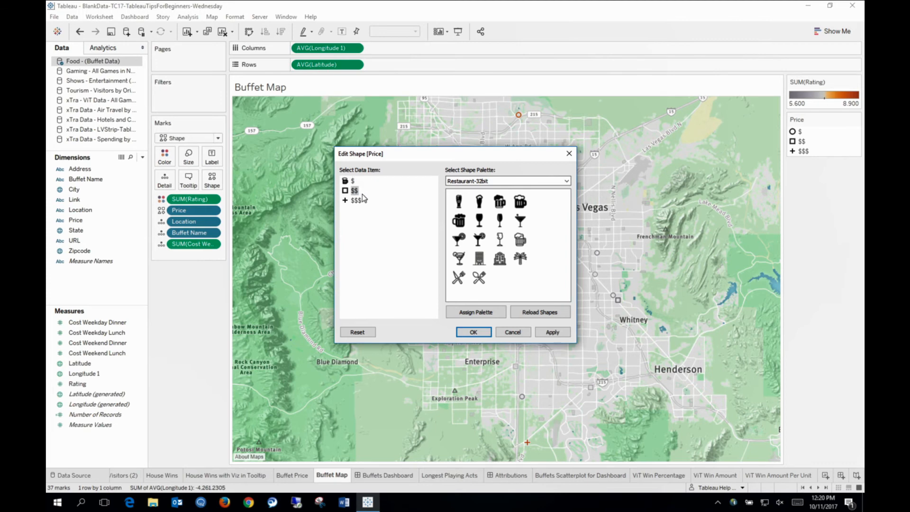
left_click(479, 220)
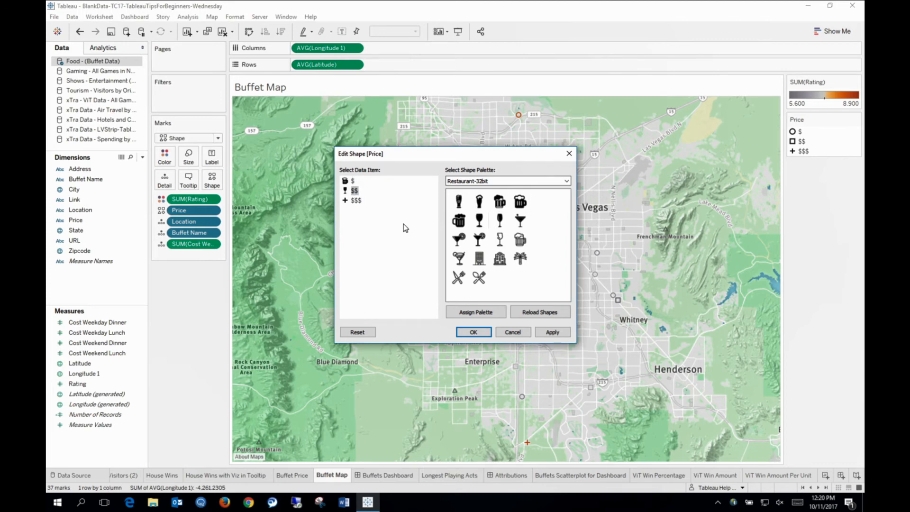
left_click(356, 200)
left_click(521, 221)
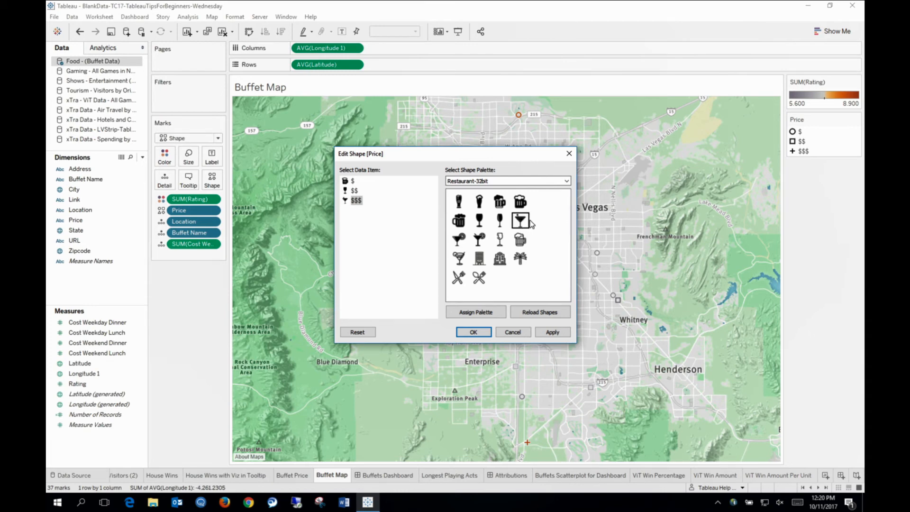
left_click(474, 332)
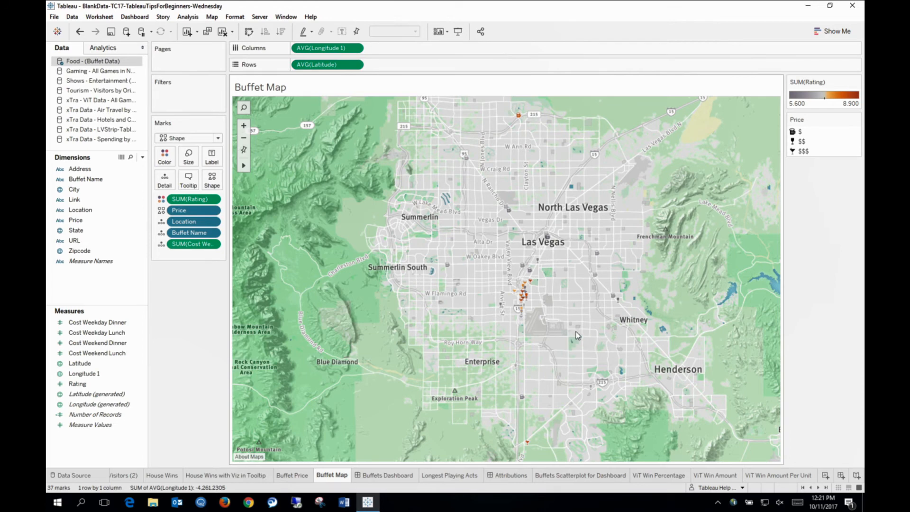
Step: Enlarge the buffet shapes on the map to a little above the middle of the size range
left_click(191, 163)
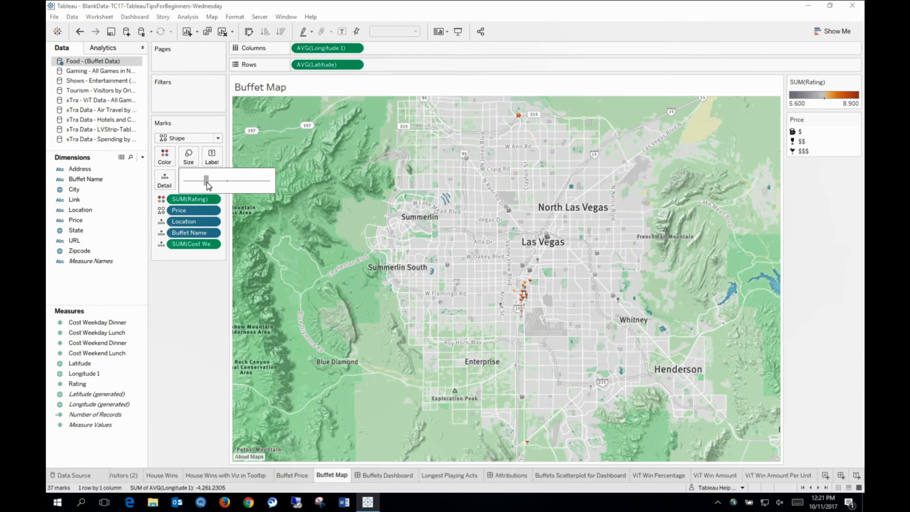
left_click_drag(207, 182, 238, 181)
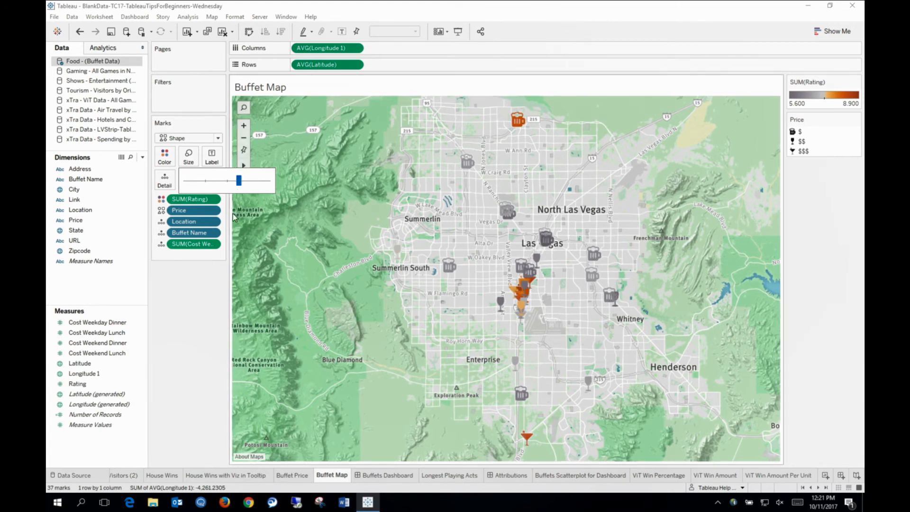
left_click(360, 326)
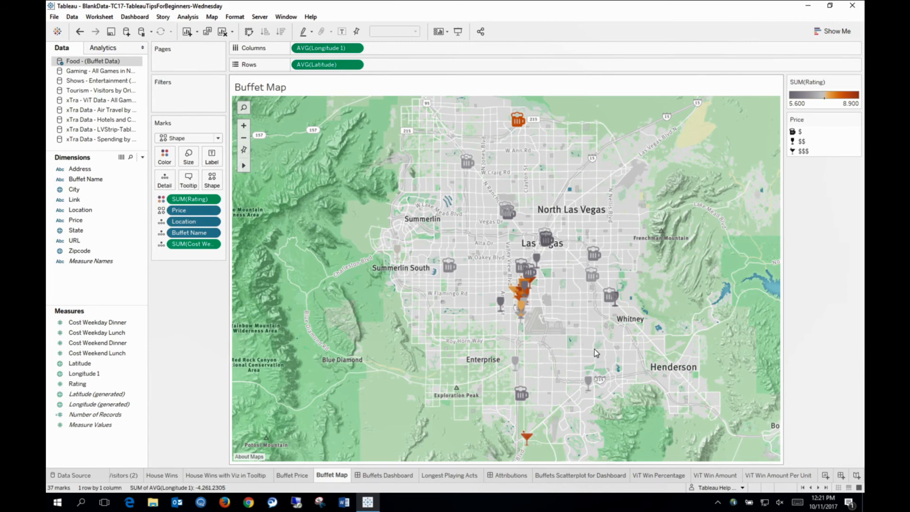
mouse_move(539, 261)
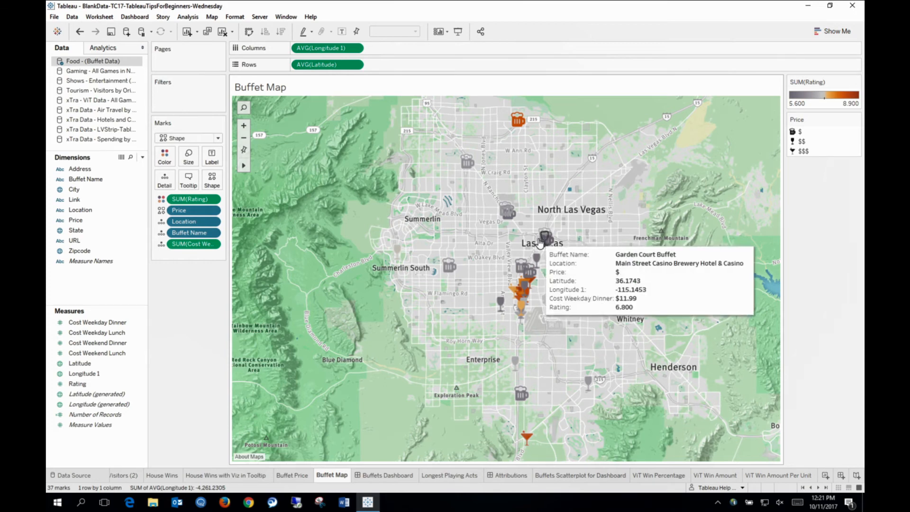
mouse_move(520, 278)
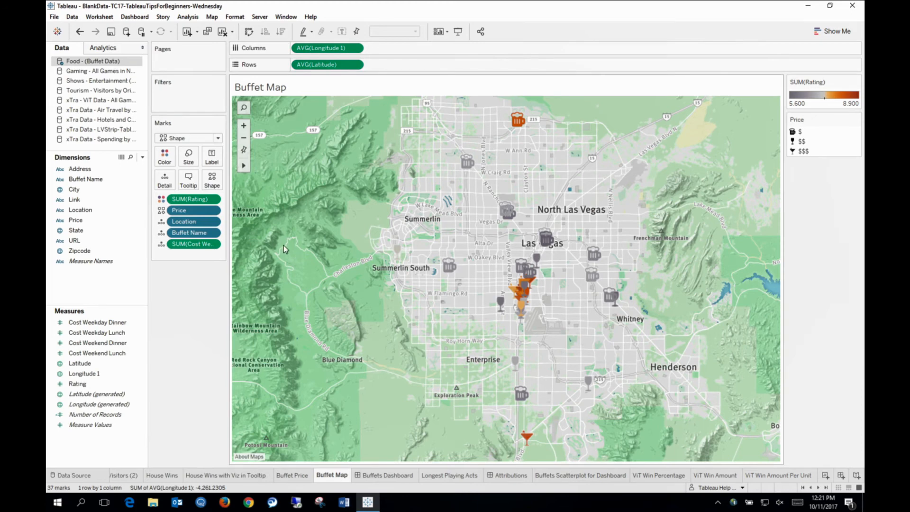
Step: Try to show a highlighter for the Location dimension on the Buffet Map
left_click(210, 223)
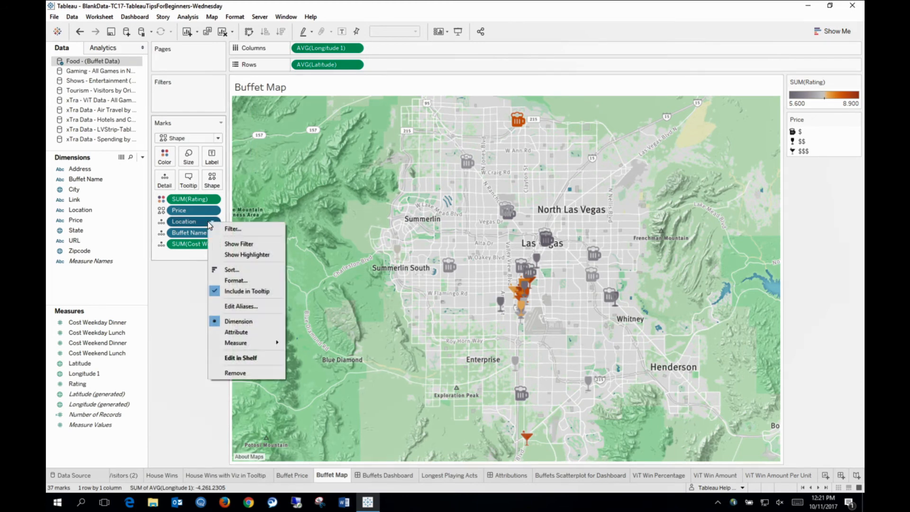
left_click(229, 255)
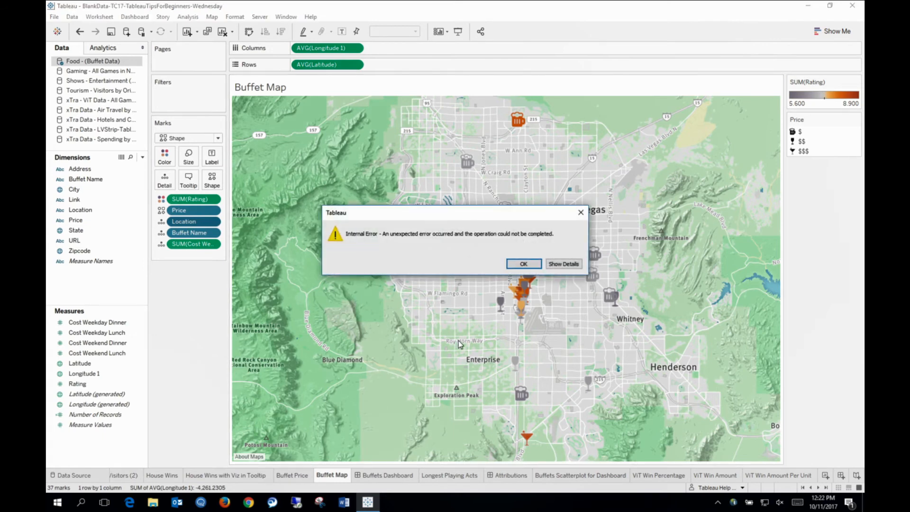
left_click(524, 264)
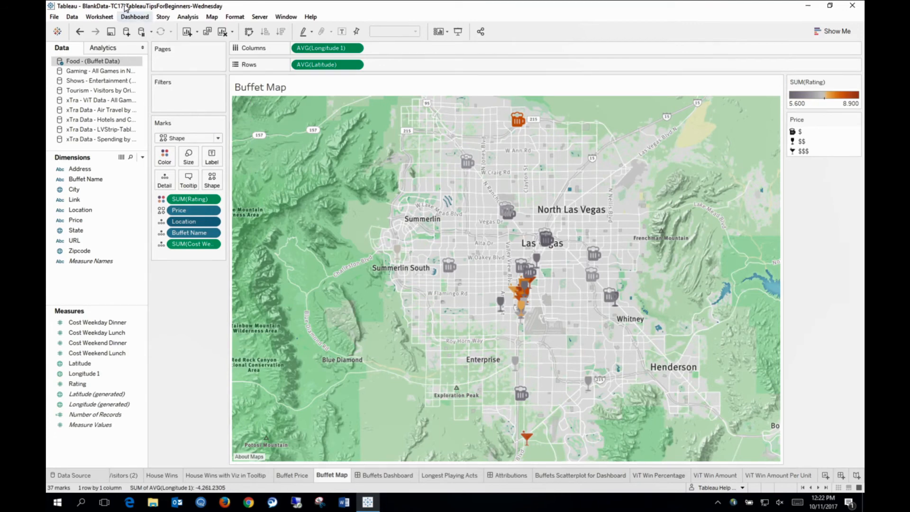
Step: Save the workbook and close it
left_click(112, 33)
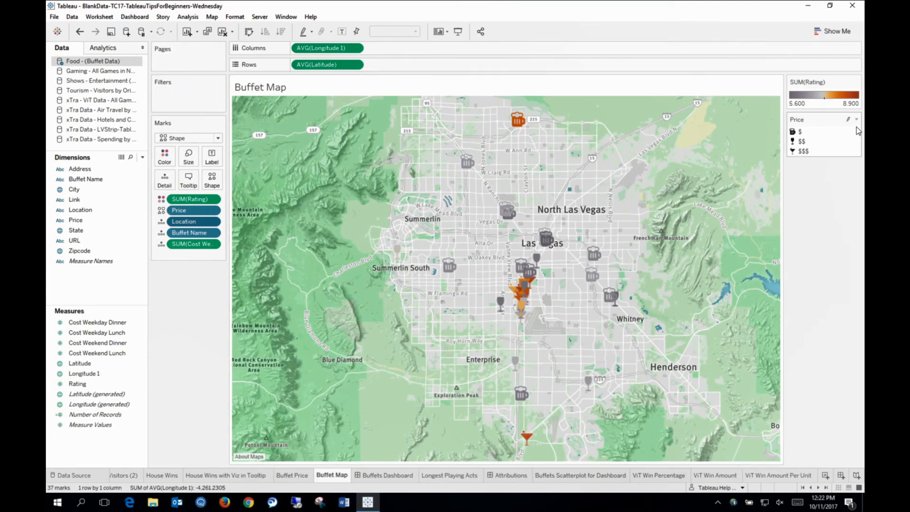
left_click(856, 11)
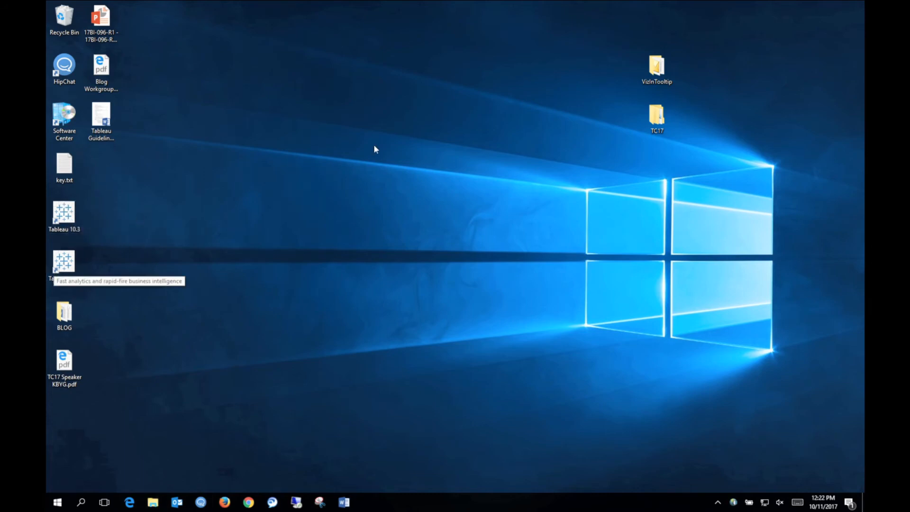
Step: Open the workbook BlankData-TC17-TableauTipsForBeginners-Wednesday.twbx from the 1-FINALSTUFF folder
left_click(152, 503)
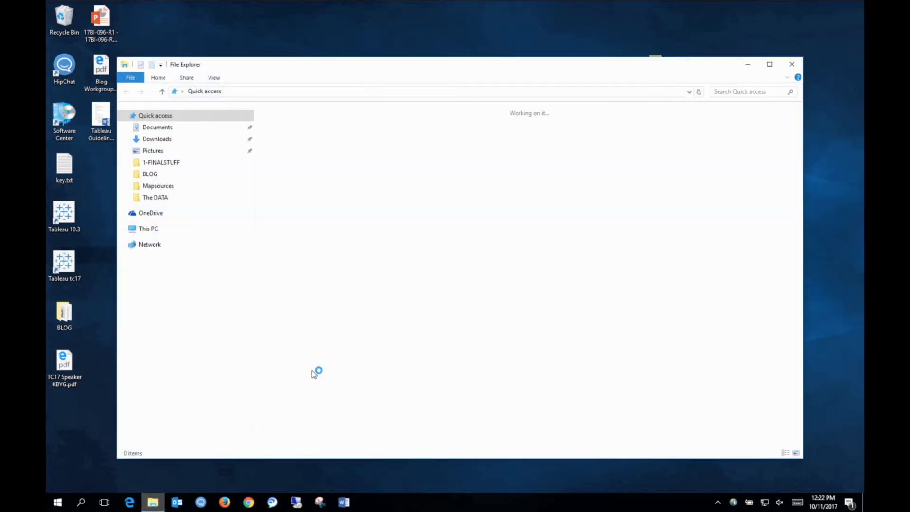
left_click(177, 163)
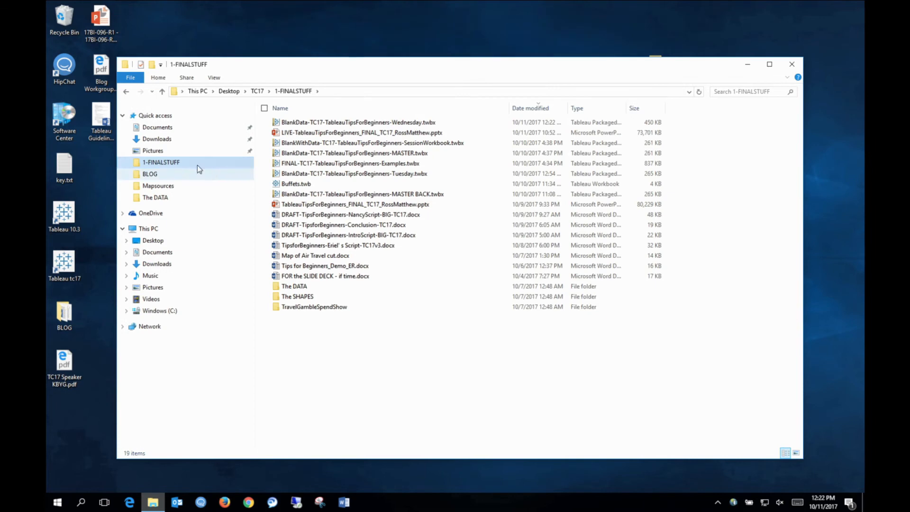
left_click(387, 124)
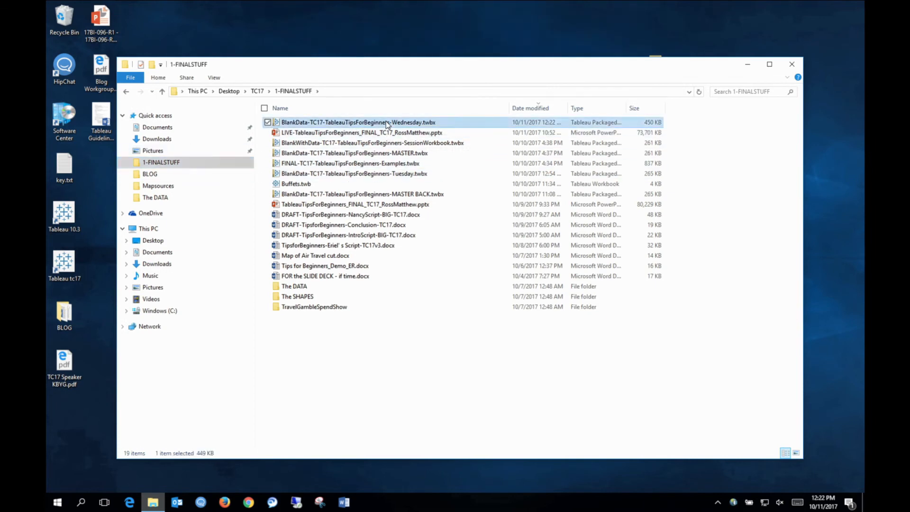
double_click(388, 124)
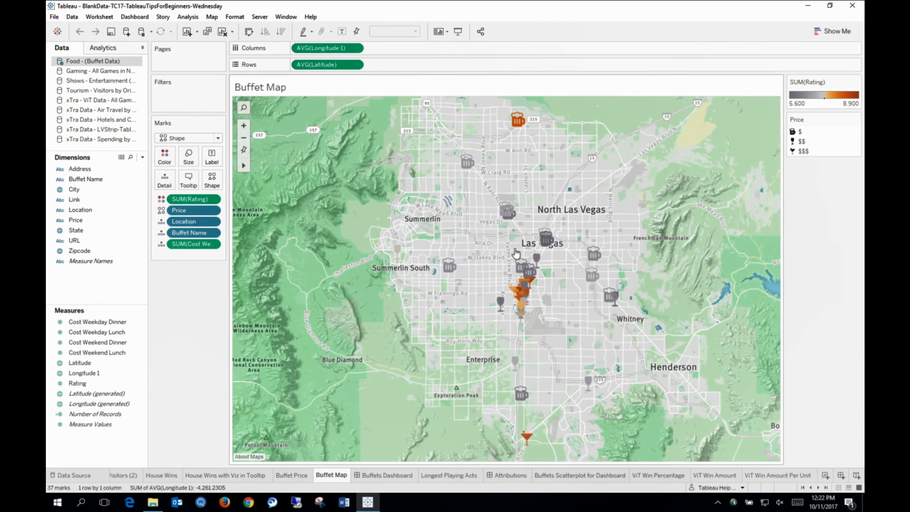
Step: Show a highlighter for the Location dimension on the Buffet Map and browse its list of locations
left_click(212, 222)
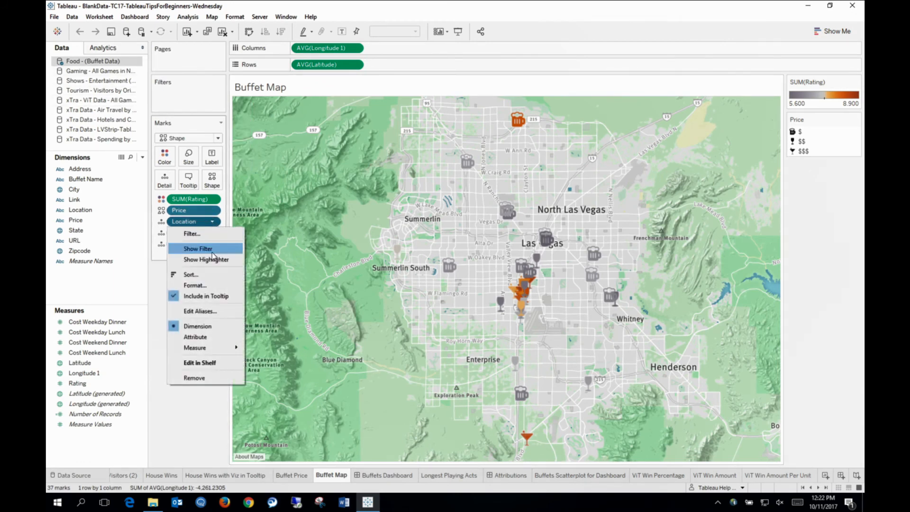
left_click(217, 260)
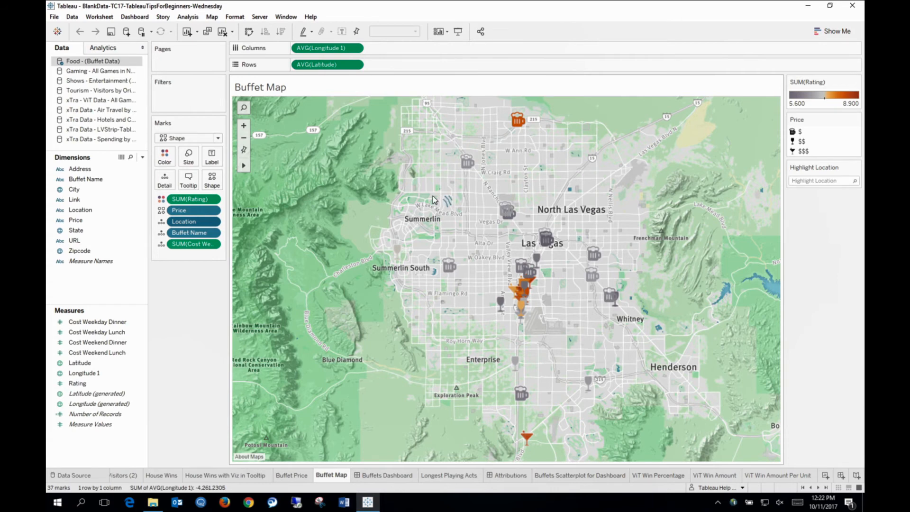
left_click(811, 181)
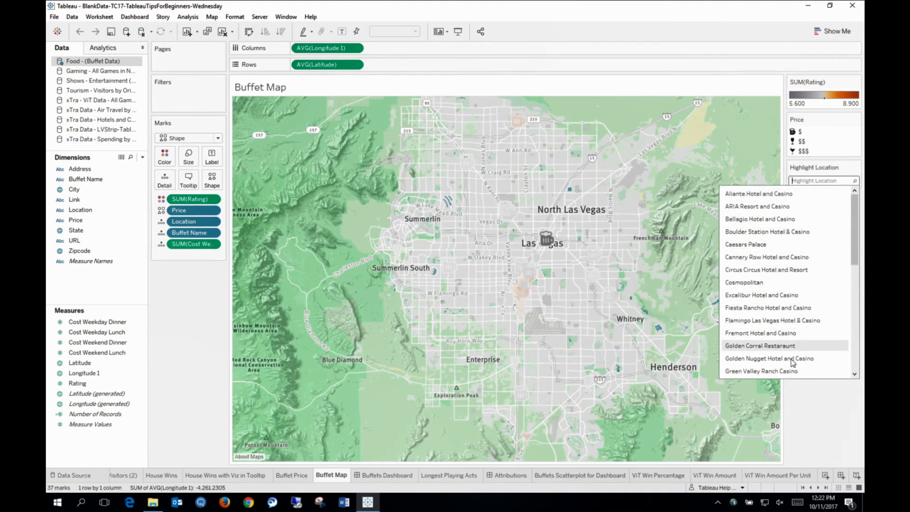
scroll(782, 333, "down", 1)
left_click(818, 394)
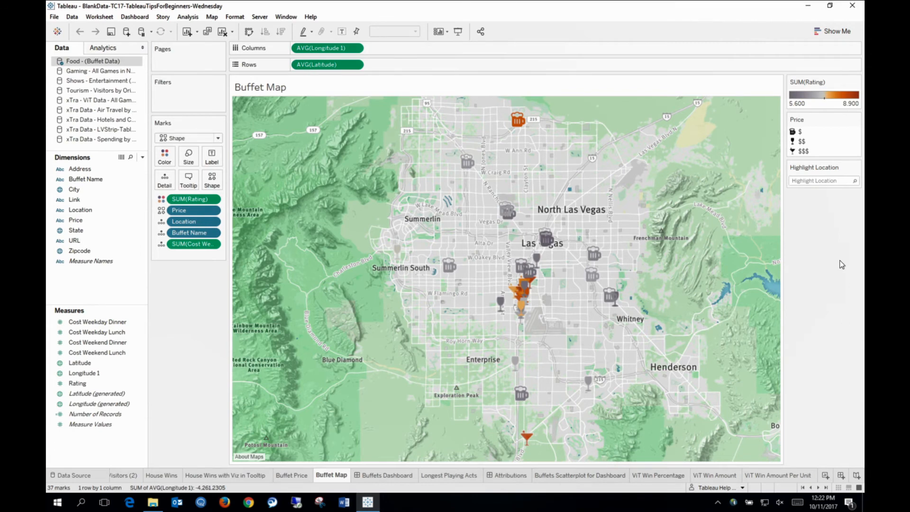
Step: Search the Location highlighter for "ma" and highlight Mandalay Bay Hotel and Casino on the map
left_click(800, 180)
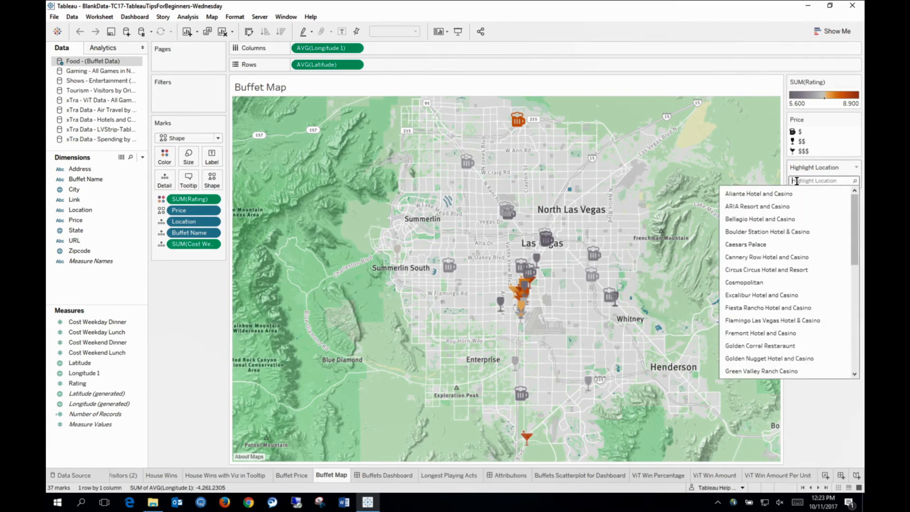
type("ma")
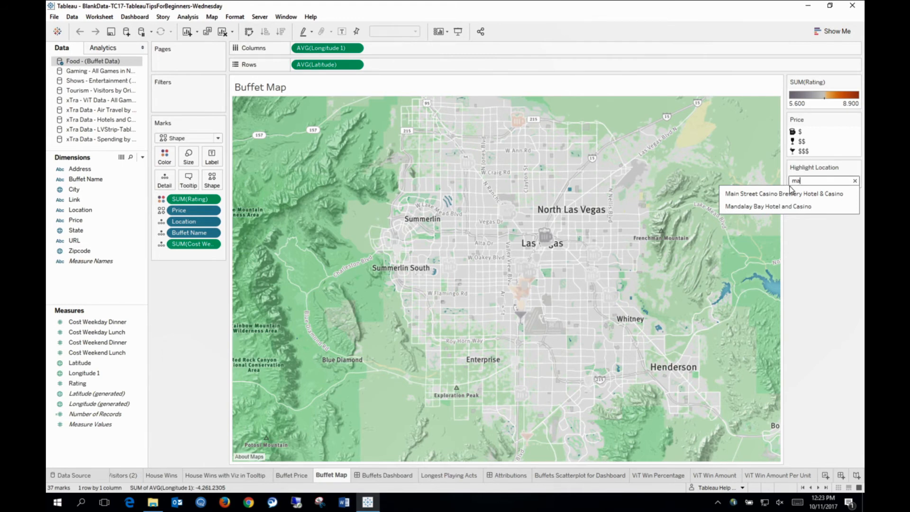
left_click(776, 207)
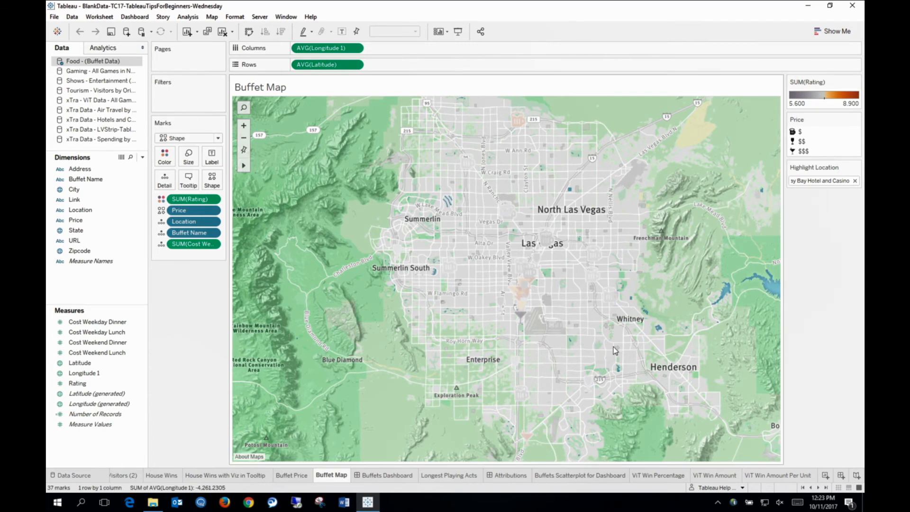
Step: Add a mark annotation to the Mandalay Bay buffet, replacing the default field text with "You Are Here!"
mouse_move(520, 319)
right_click(532, 317)
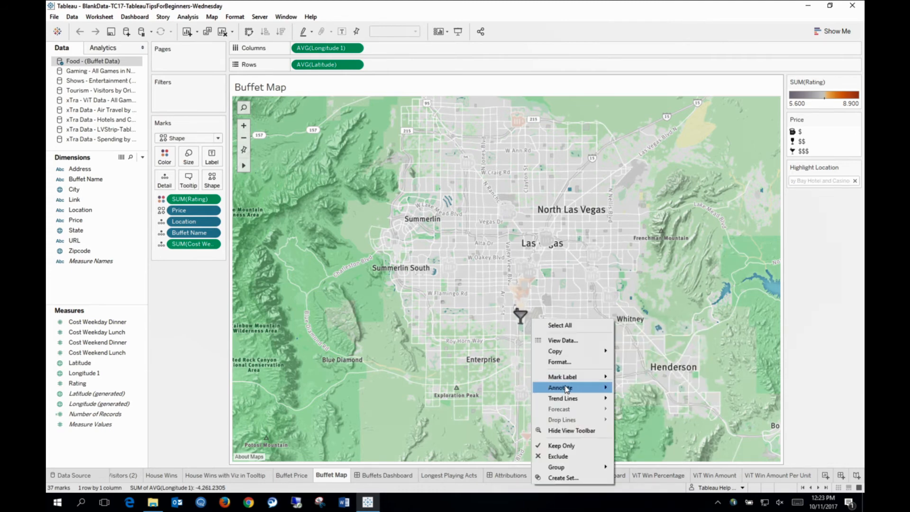
mouse_move(567, 388)
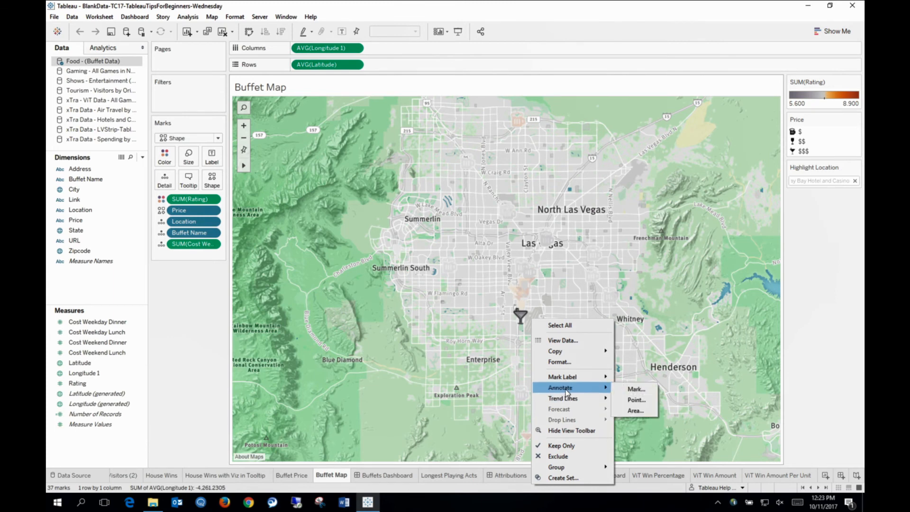
left_click(629, 392)
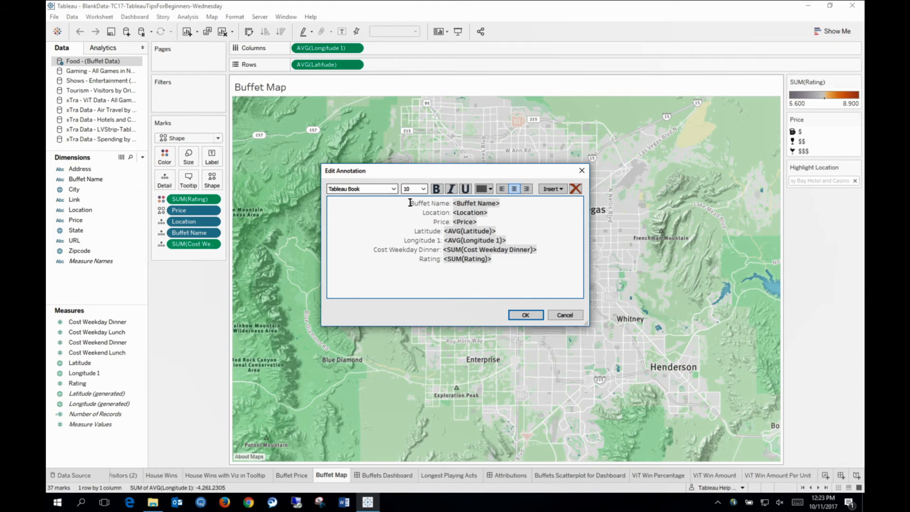
left_click_drag(410, 202, 538, 260)
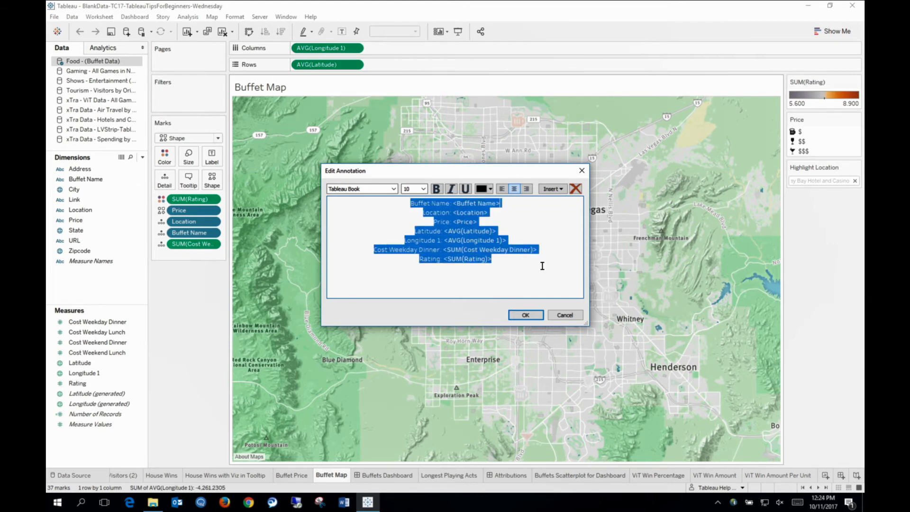
key("Delete")
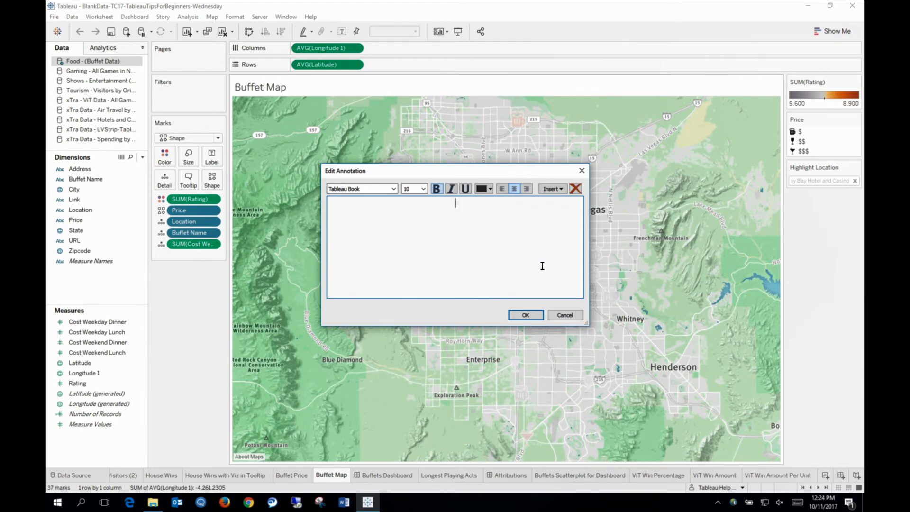
type("You Are Here!")
Step: Format the "You Are Here!" annotation text in size 12 and red, and apply the annotation
left_click_drag(433, 202, 480, 203)
left_click(423, 188)
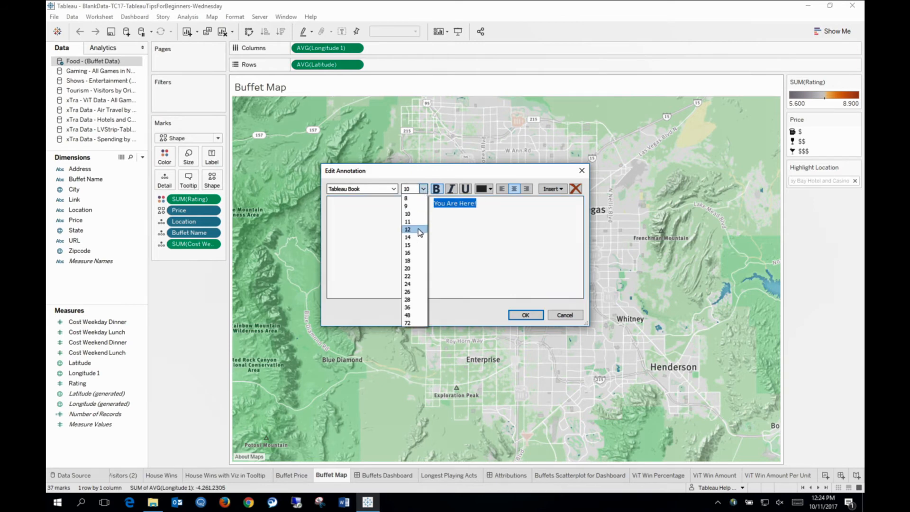
left_click(422, 229)
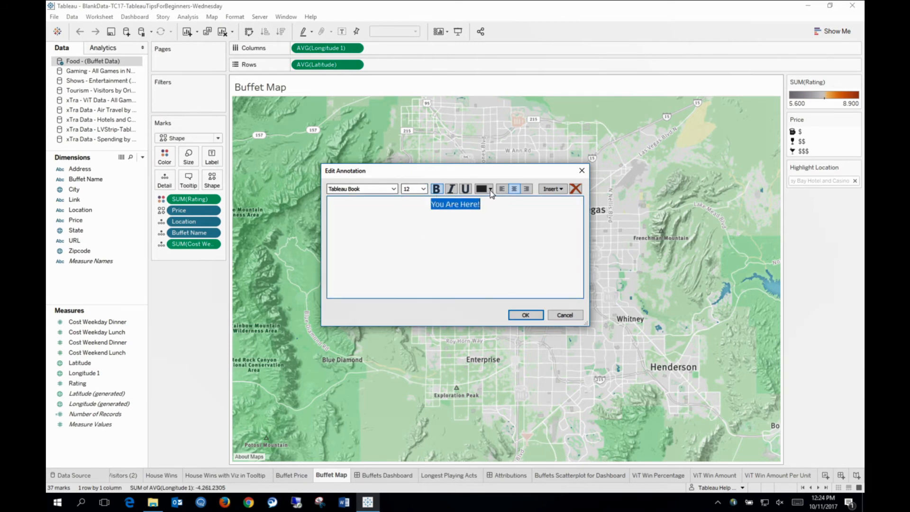
left_click(490, 188)
left_click(519, 224)
left_click(526, 315)
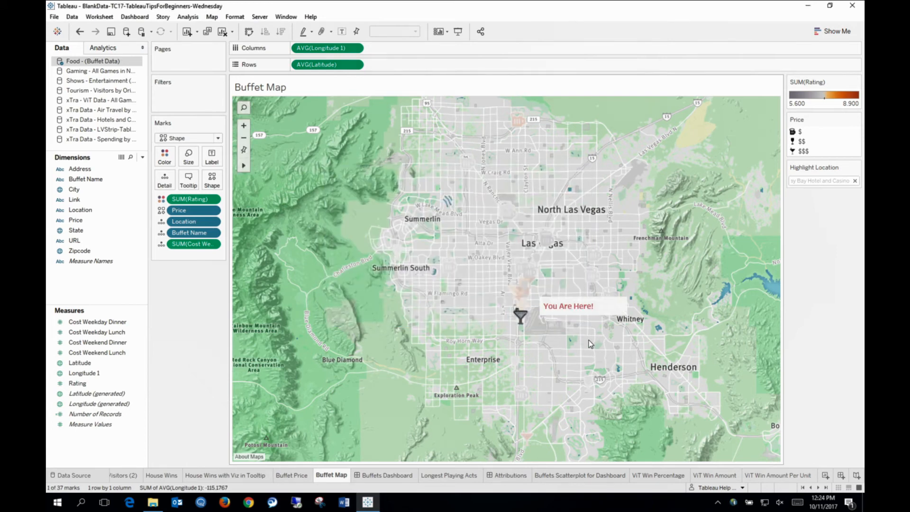
Step: Narrow the "You Are Here!" annotation to fit its text and set its box and shading to None
left_click(595, 309)
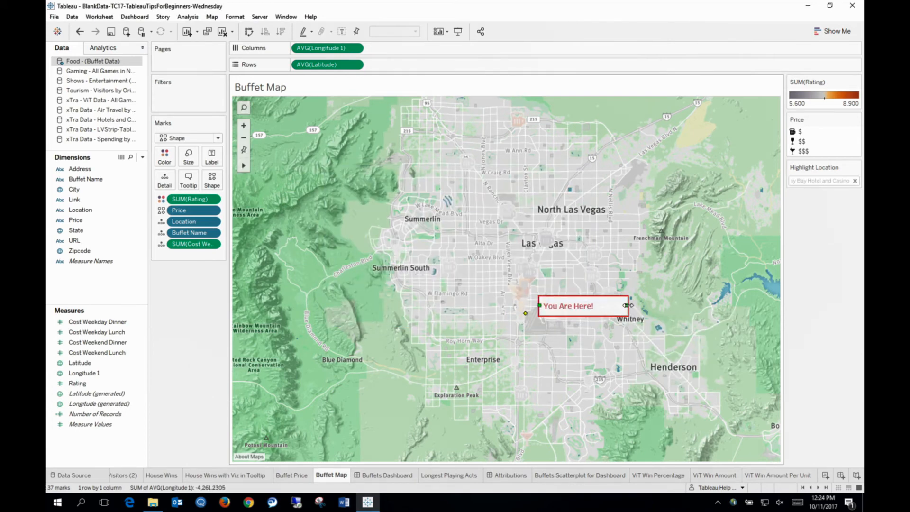
left_click_drag(628, 305, 599, 306)
right_click(582, 316)
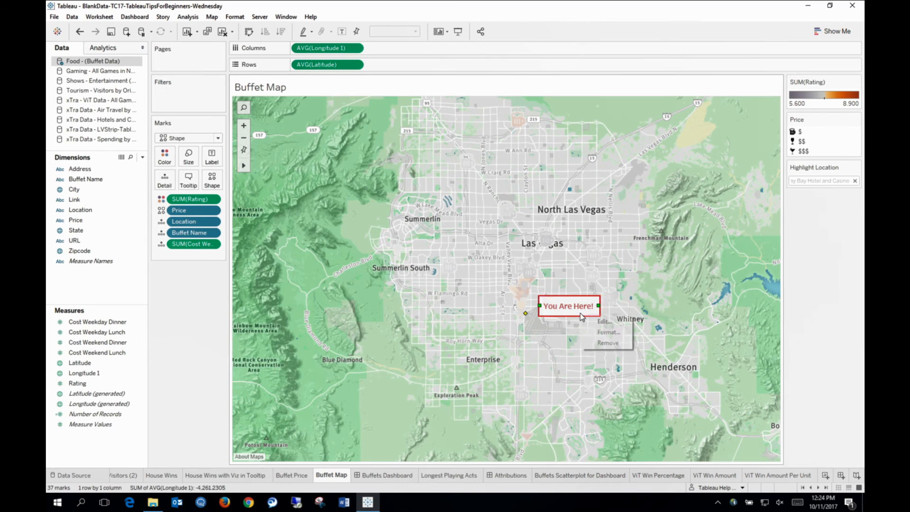
left_click(607, 332)
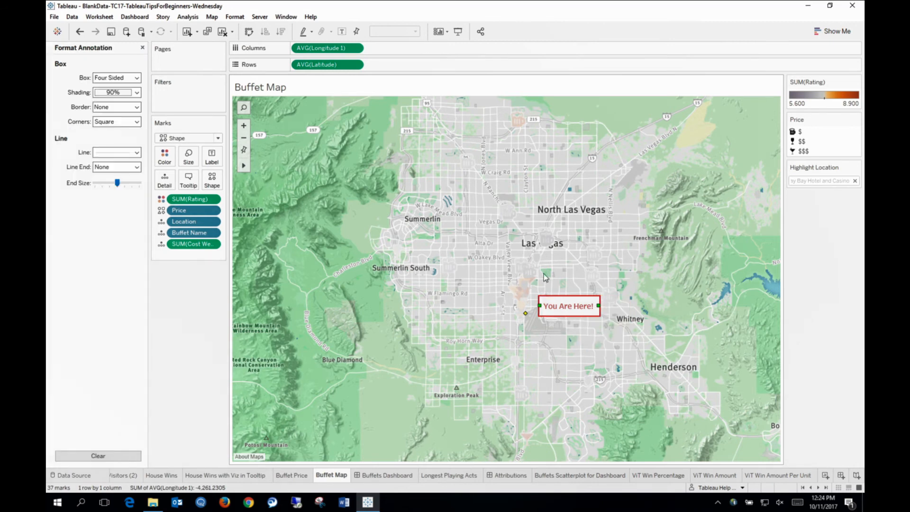
left_click(138, 78)
left_click(129, 100)
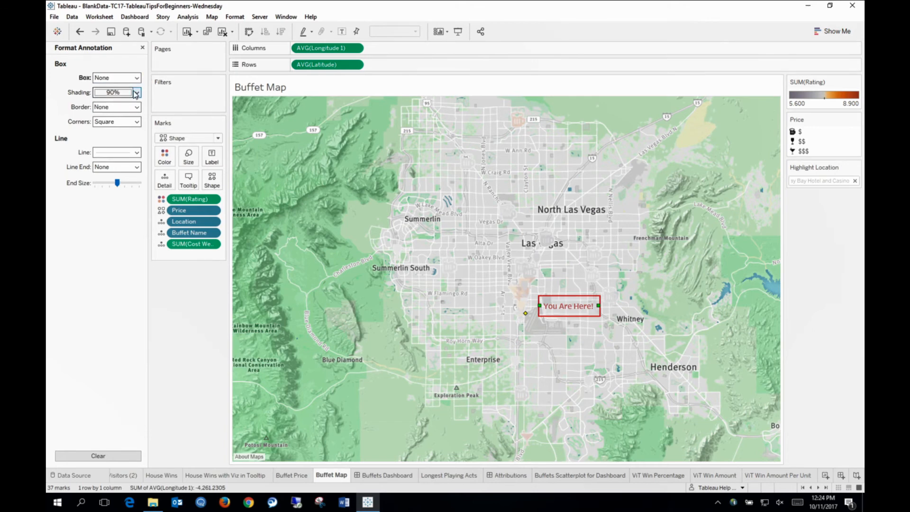
left_click(136, 92)
left_click(128, 106)
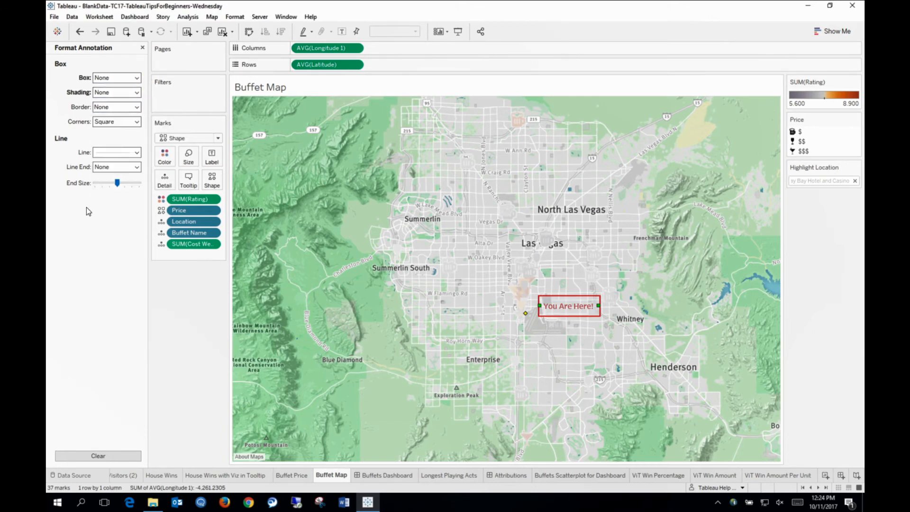
Step: Give the annotation a thick red leader line with an Arrow line end, and deselect the annotation
left_click(137, 153)
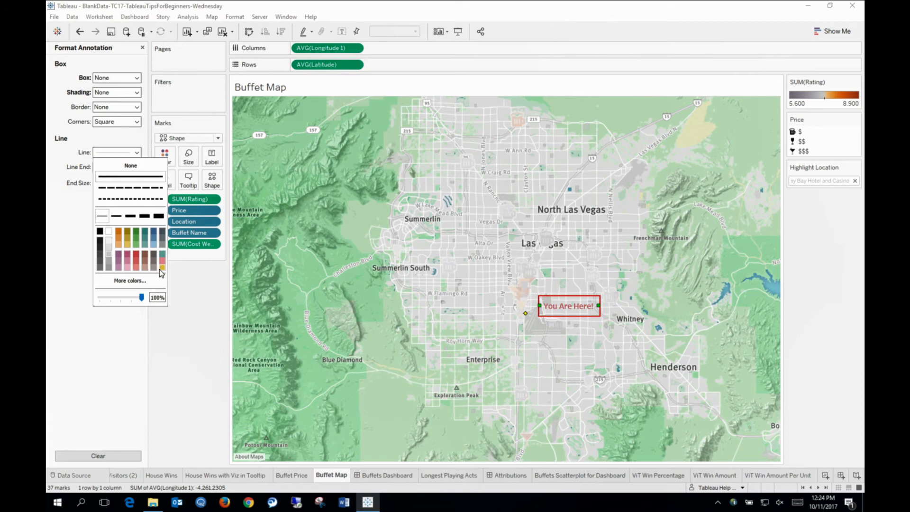
left_click(145, 216)
left_click(137, 152)
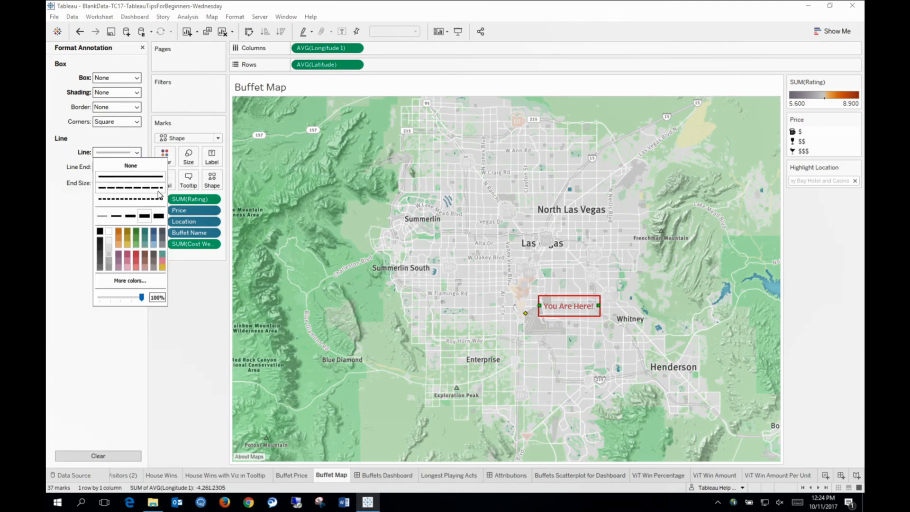
left_click(135, 252)
left_click(77, 209)
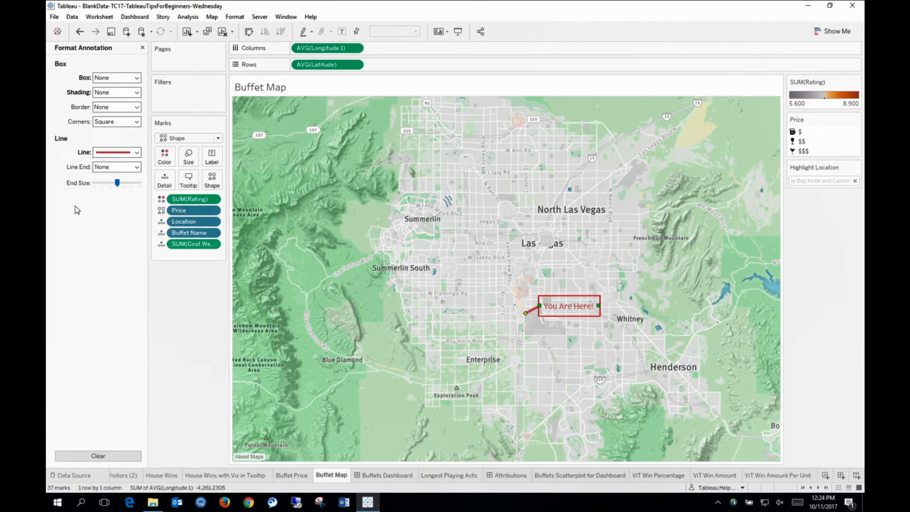
left_click(137, 167)
left_click(119, 184)
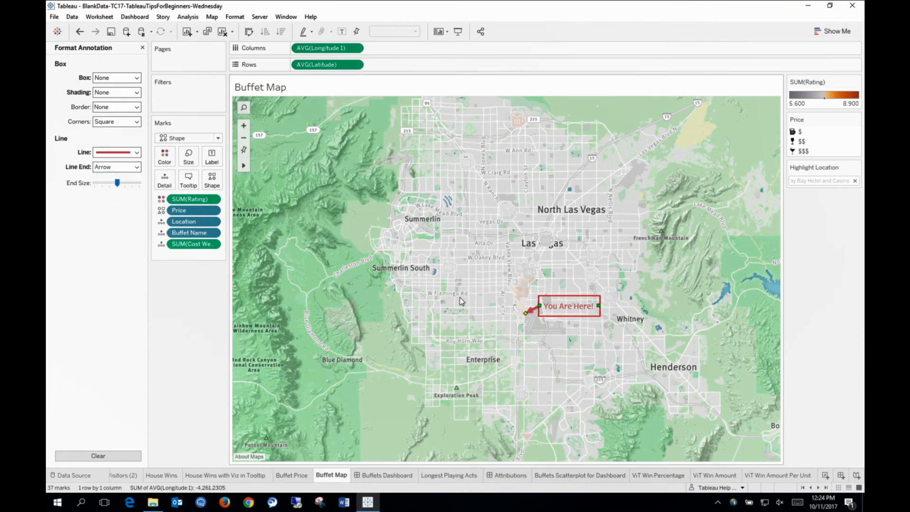
left_click(565, 369)
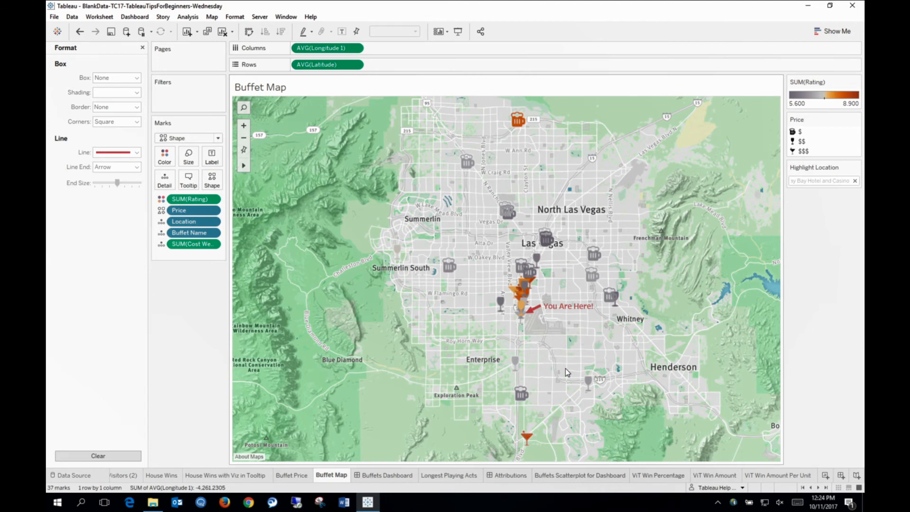
Step: Clear the Mandalay Bay selection from the Location highlighter
left_click(855, 181)
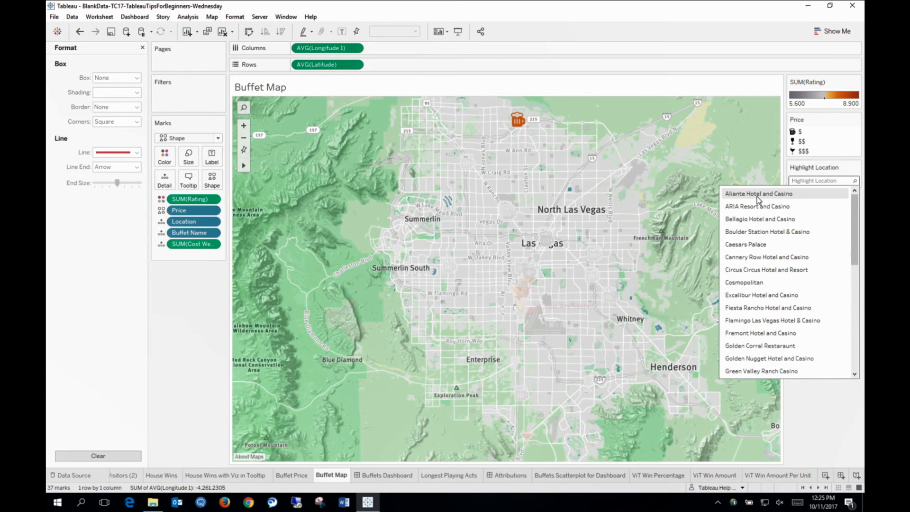
left_click(826, 416)
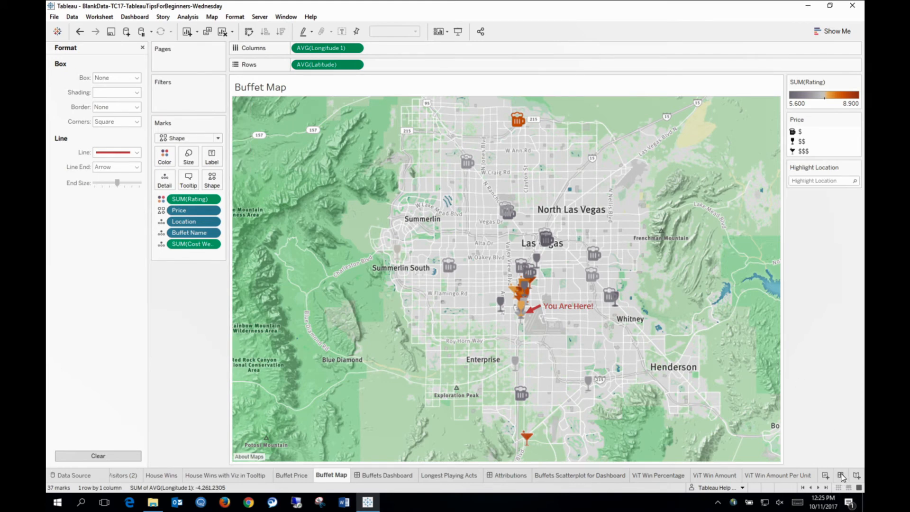
Step: Go to the Buffets Dashboard, close the formatting options and place the Buffet Map sheet on the empty dashboard as tiled
left_click(400, 476)
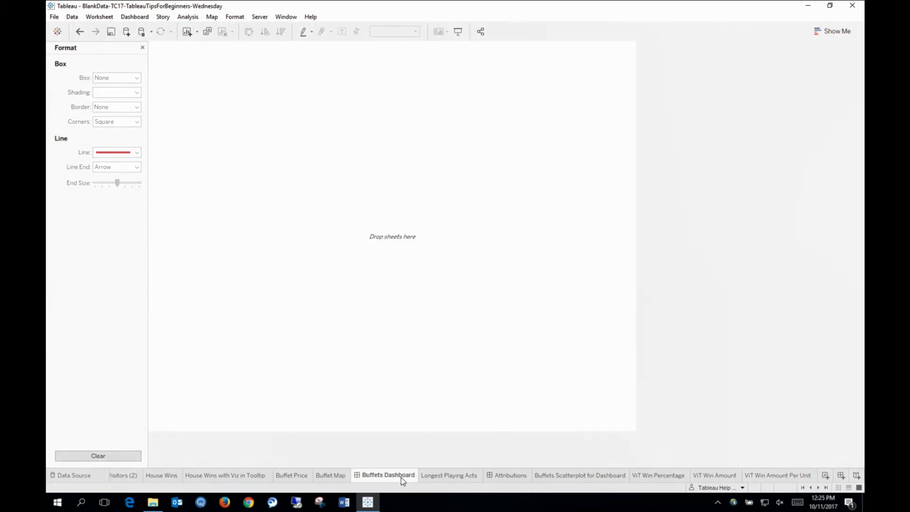
left_click(142, 48)
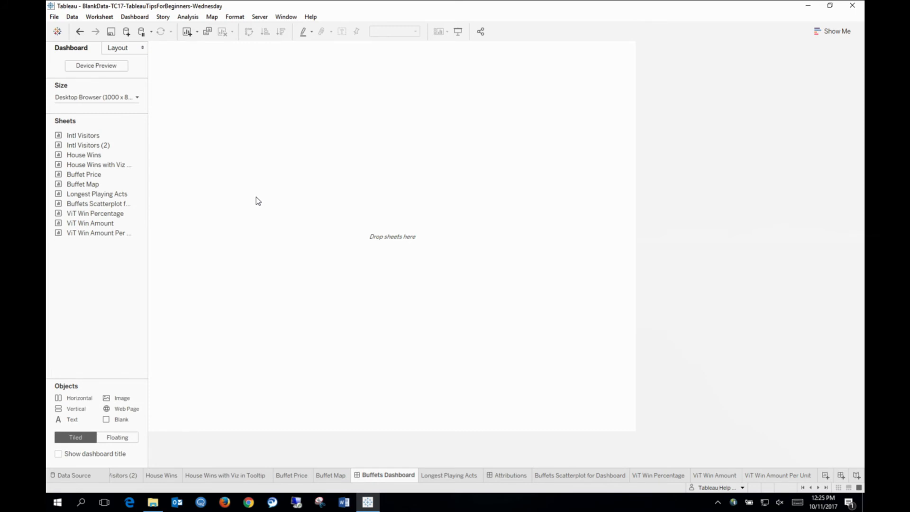
mouse_move(76, 186)
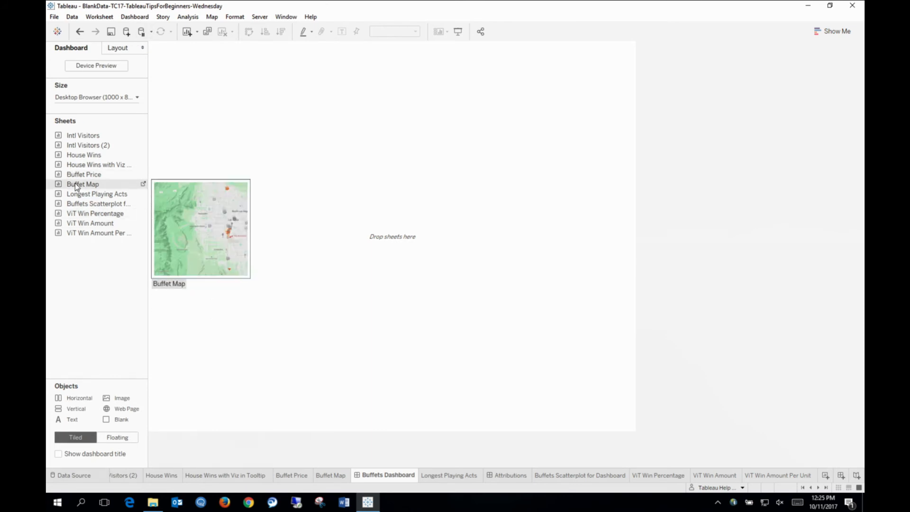
left_click_drag(76, 187, 223, 197)
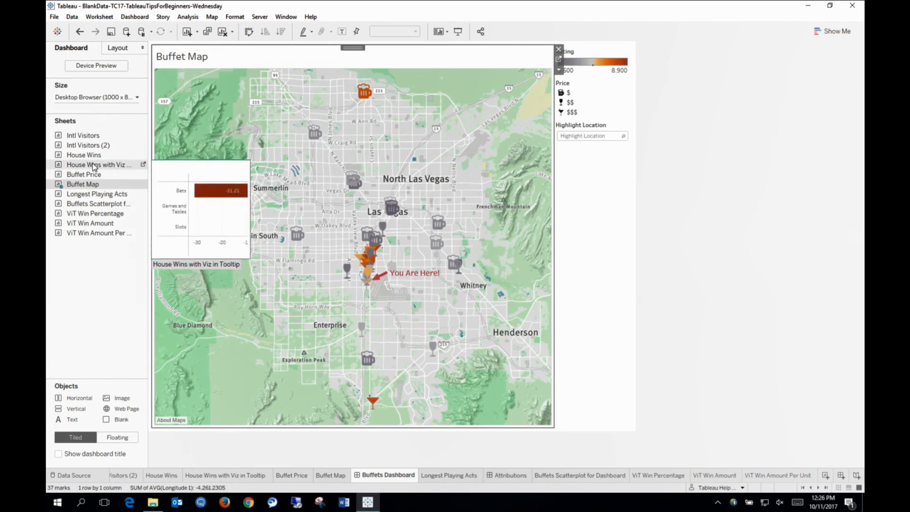
Step: Add the Buffets Scatterplot for Dashboard sheet to the dashboard as a tiled view between the Buffet Map and the legends
mouse_move(79, 205)
left_click_drag(80, 205, 401, 231)
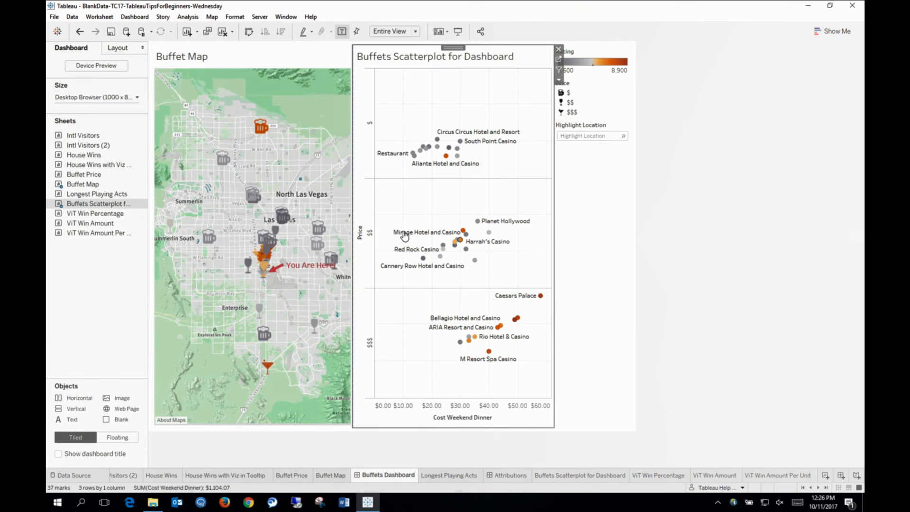
left_click(588, 259)
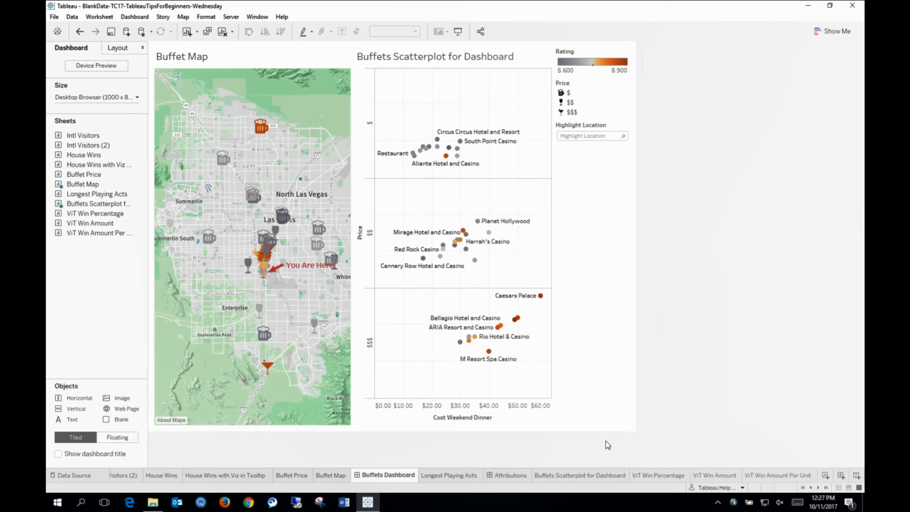
Step: Hide the titles of the Buffet Map and the Buffets Scatterplot for Dashboard on the dashboard
left_click(228, 58)
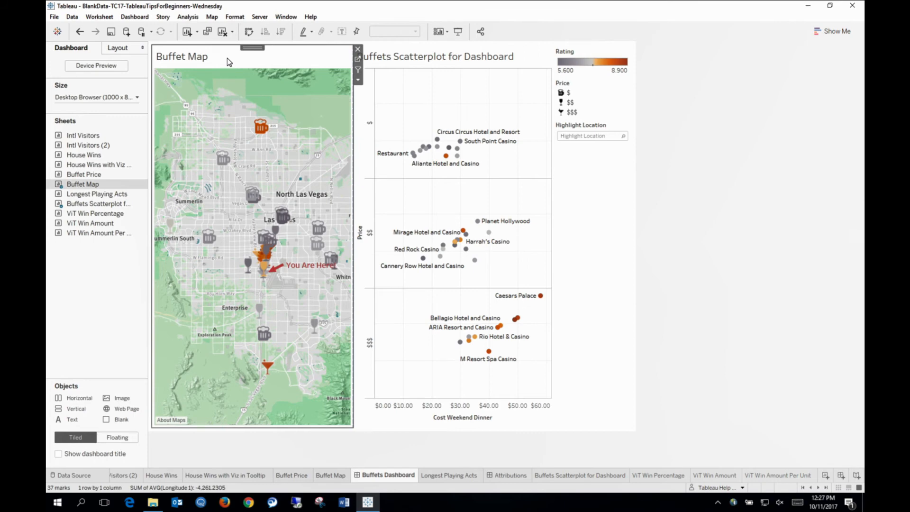
right_click(227, 58)
left_click(253, 84)
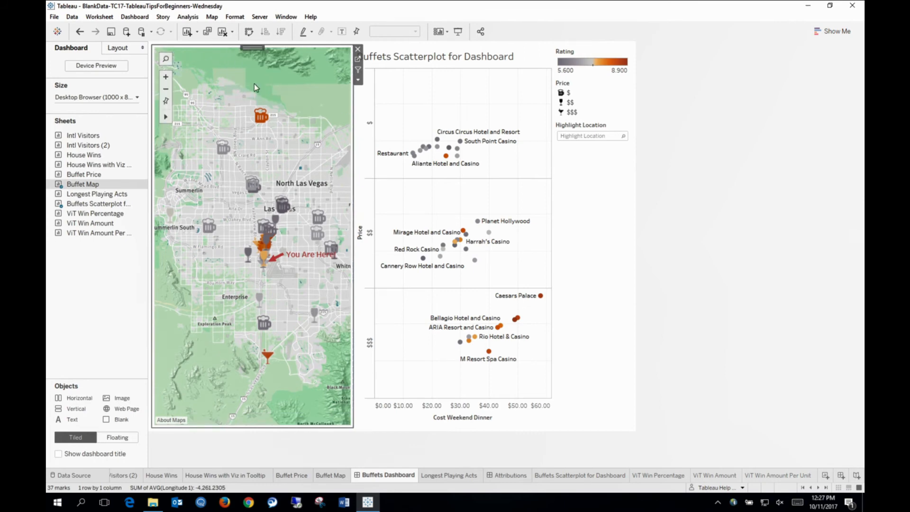
left_click(416, 60)
right_click(415, 58)
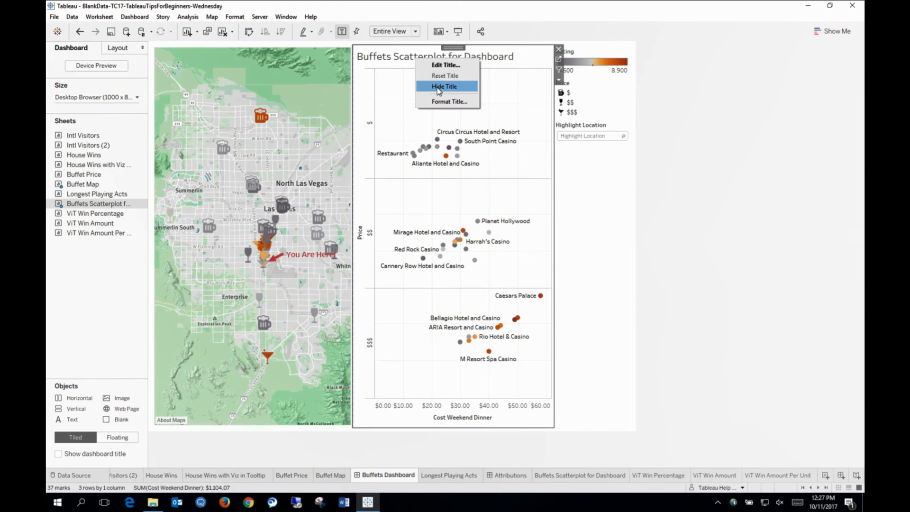
left_click(438, 87)
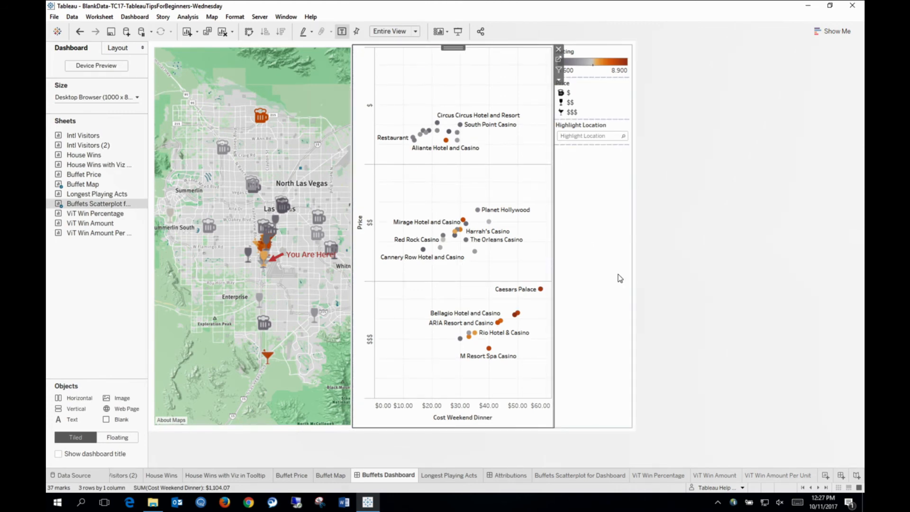
Step: Remove the Price shape legend from the dashboard's legend container
left_click(584, 223)
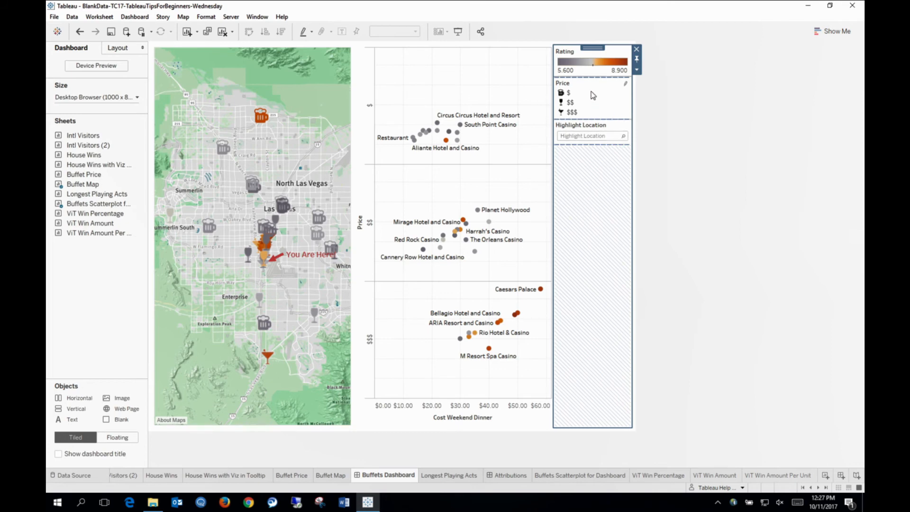
mouse_move(285, 196)
left_click(603, 93)
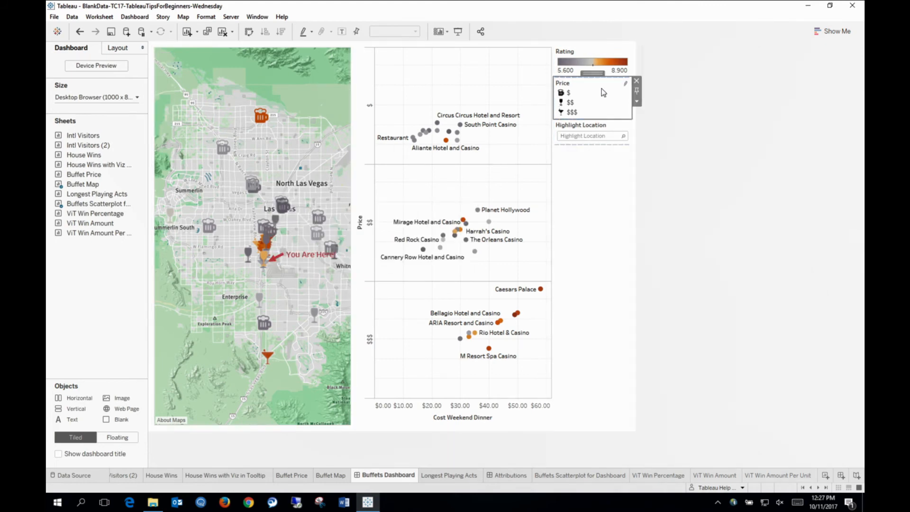
left_click(637, 81)
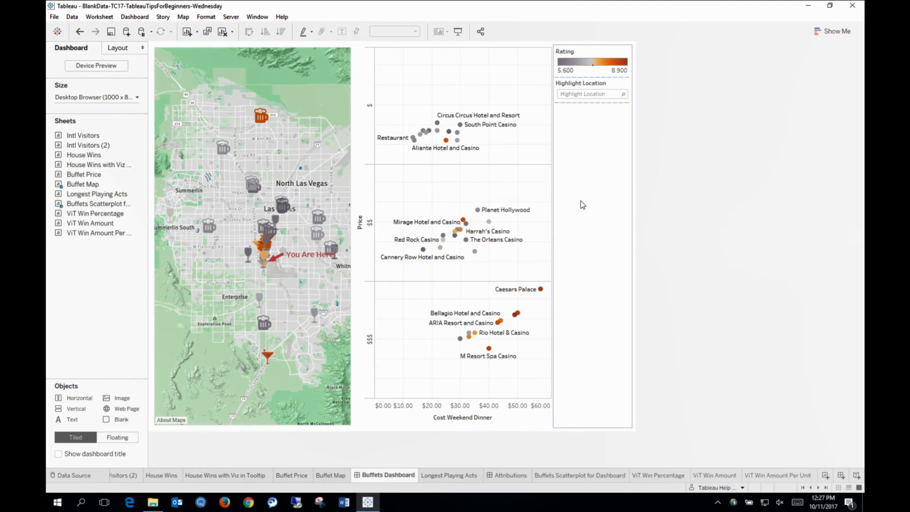
left_click(593, 90)
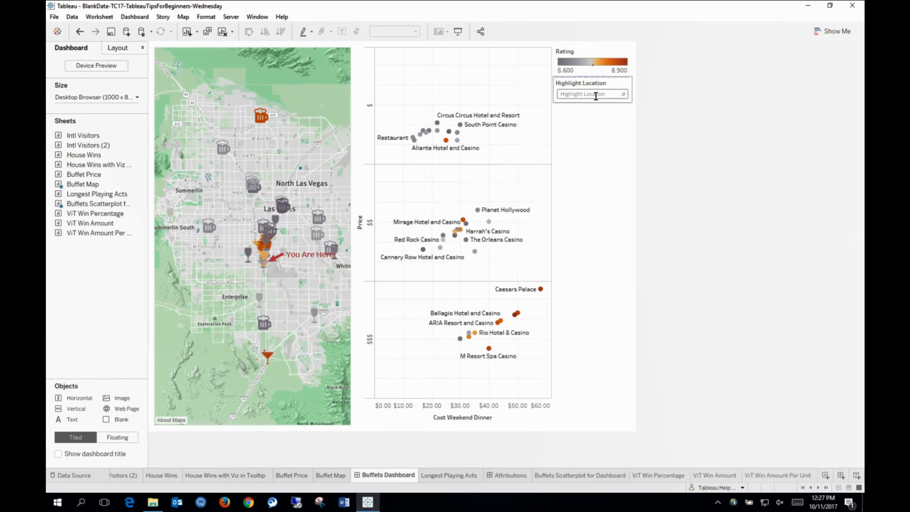
left_click(603, 163)
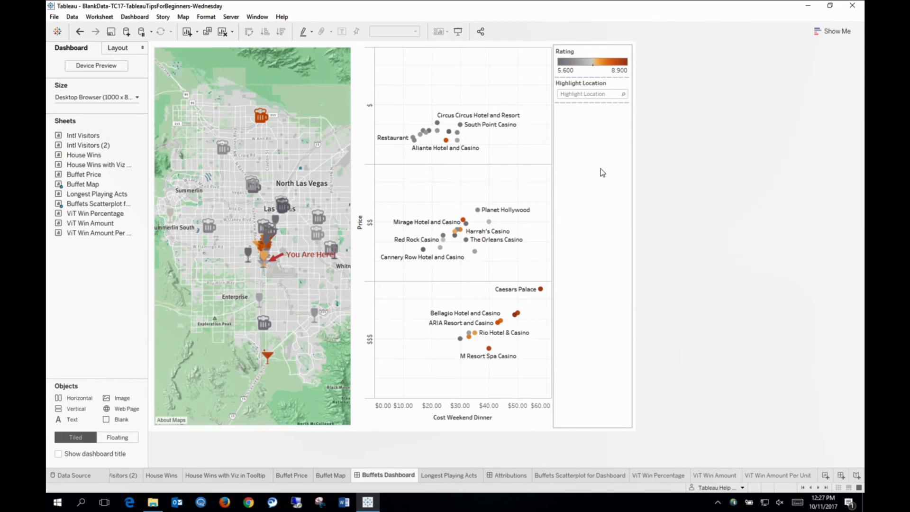
Step: Make the Rating color legend floating and place it over the lower-left corner of the Buffet Map
left_click(595, 53)
right_click(595, 53)
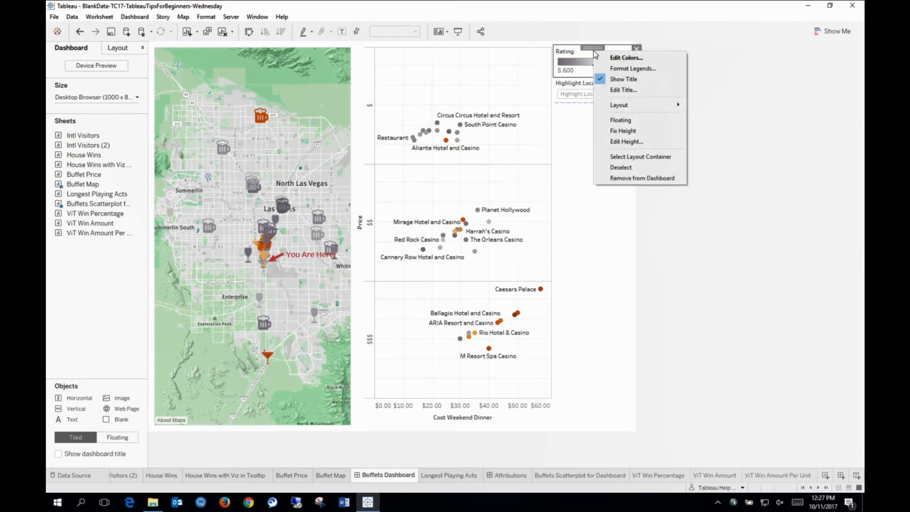
left_click(630, 120)
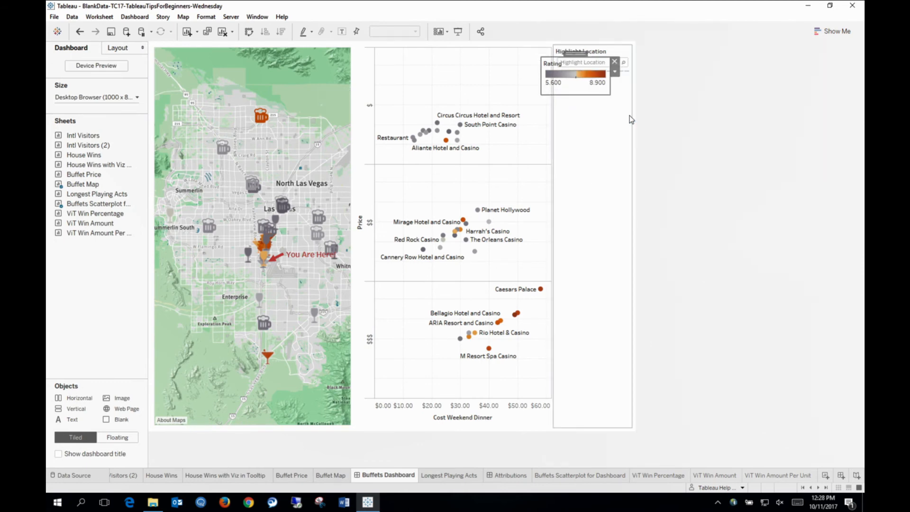
left_click_drag(575, 52, 192, 376)
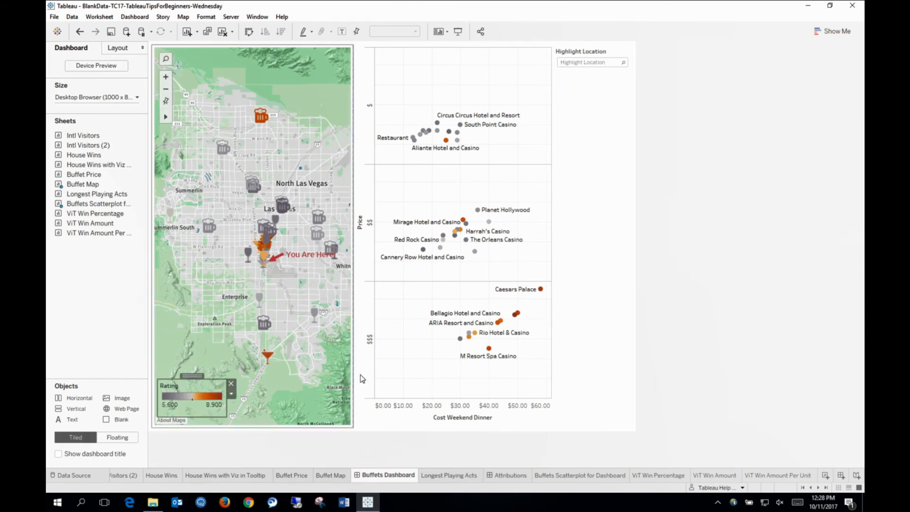
Step: Make the Highlight Location control floating and place it over the upper-right corner of the Buffet Map
left_click(588, 53)
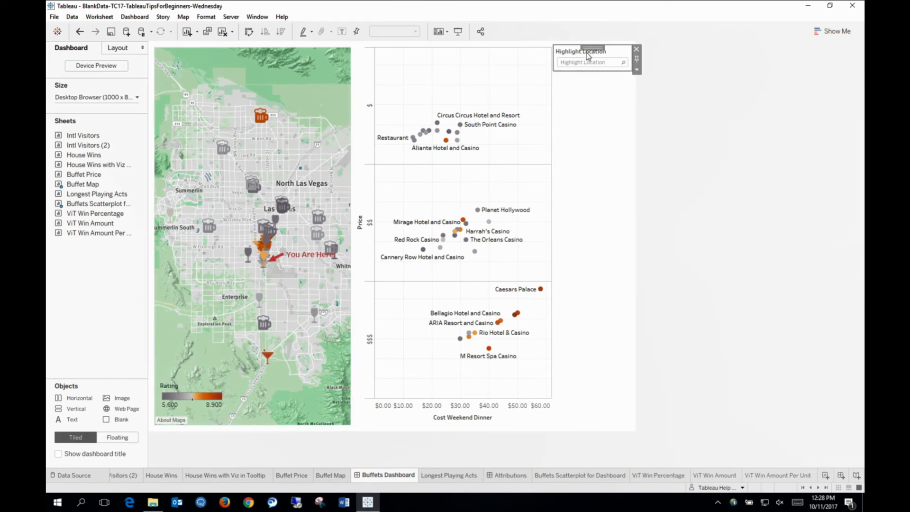
right_click(587, 53)
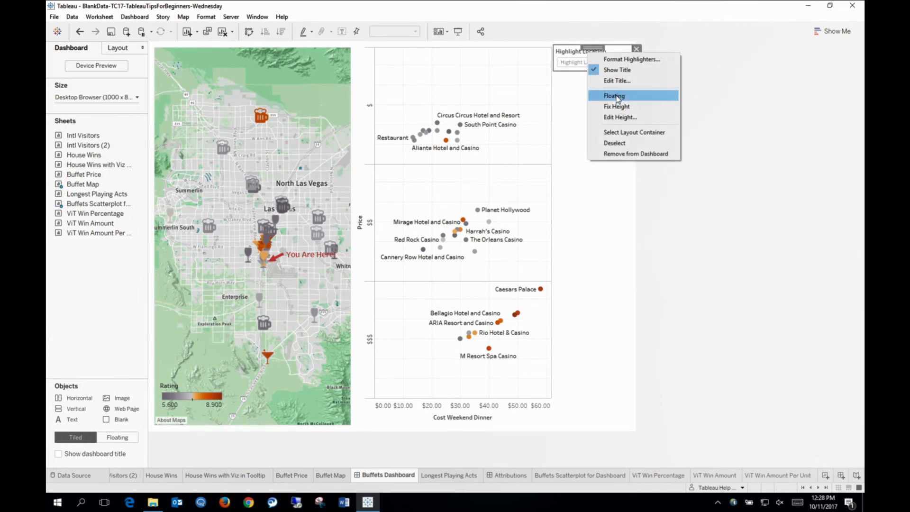
left_click(614, 95)
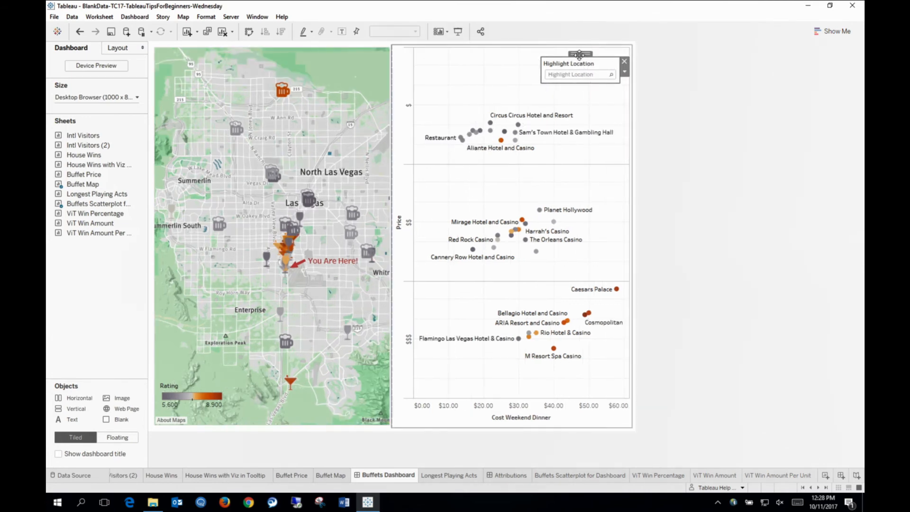
left_click_drag(581, 53, 347, 49)
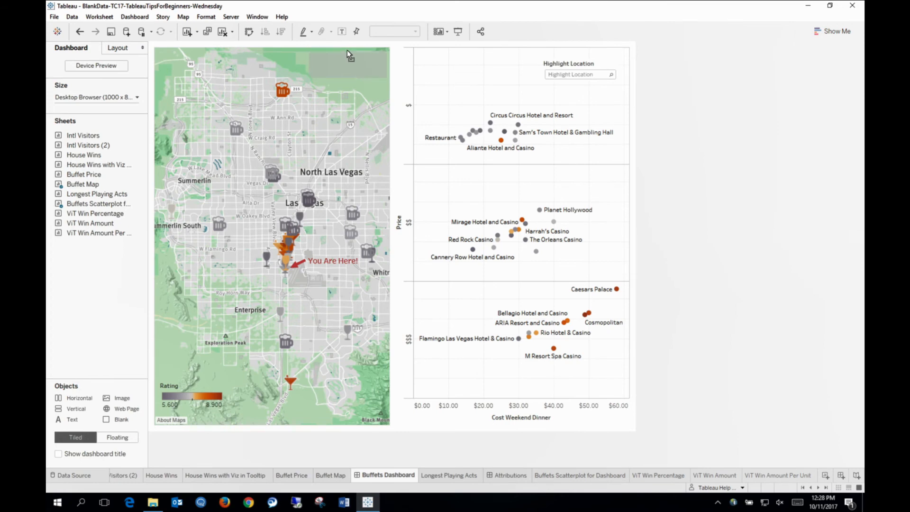
left_click(370, 122)
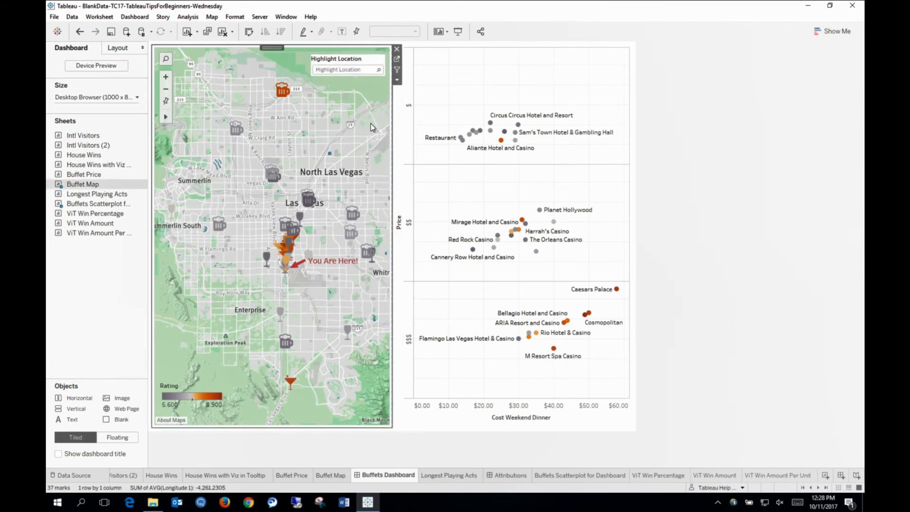
Step: Widen the Buffet Map at the scatterplot's expense and shift the Highlight Location control back to the map's upper-right corner
left_click_drag(393, 238, 463, 246)
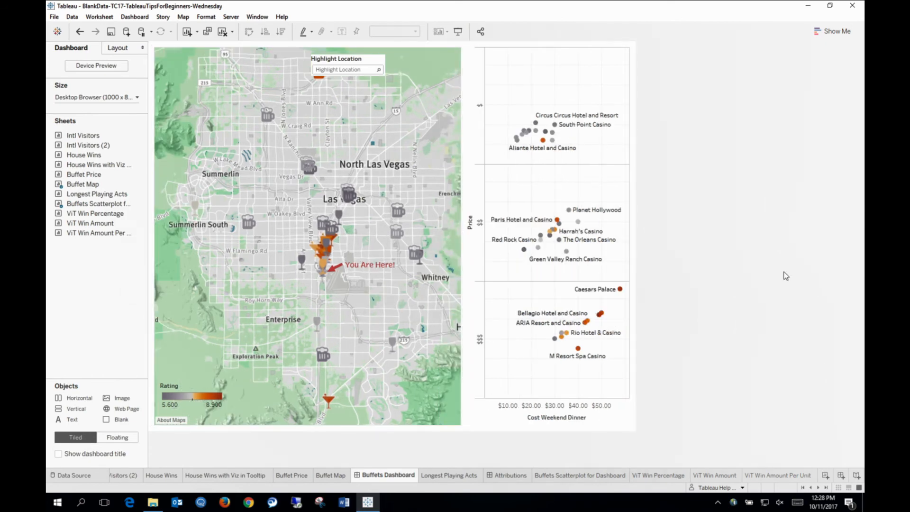
left_click(347, 70)
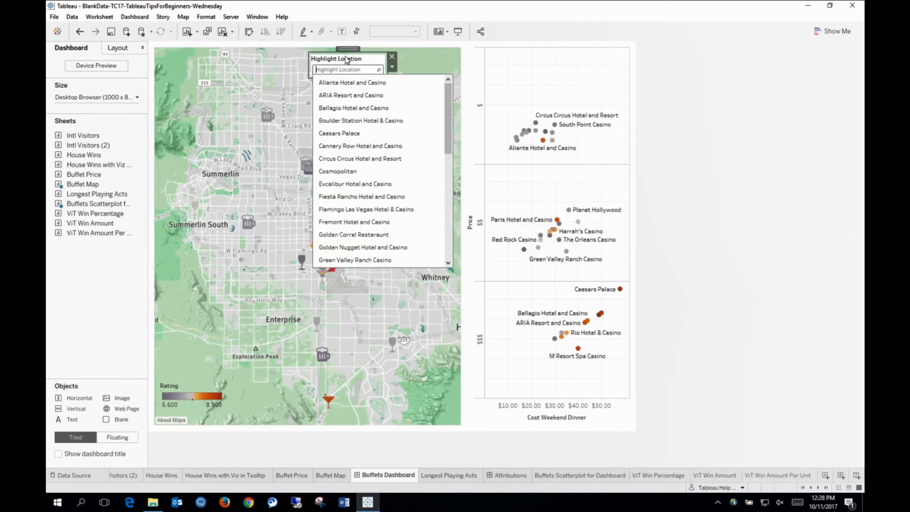
left_click_drag(407, 50, 409, 52)
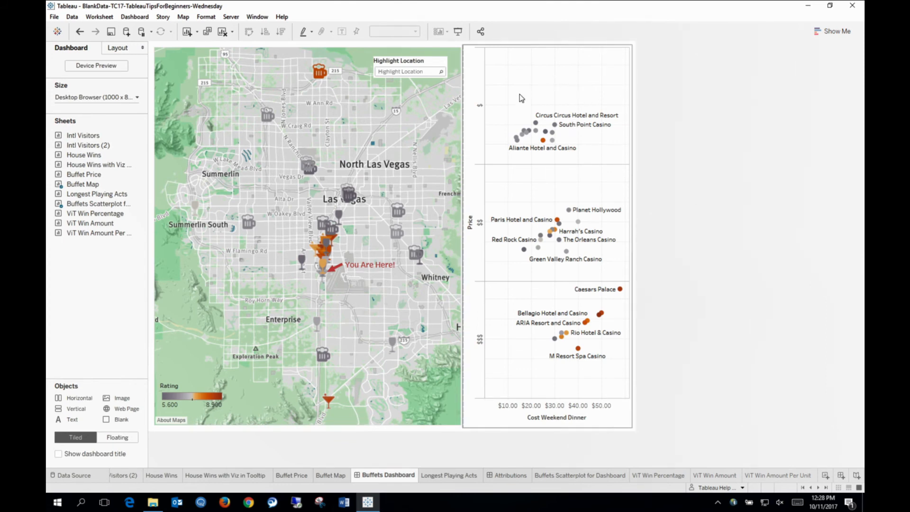
Step: Use the scatterplot as a filter for the dashboard, test it with the $ price row, and clear the selection
left_click(535, 94)
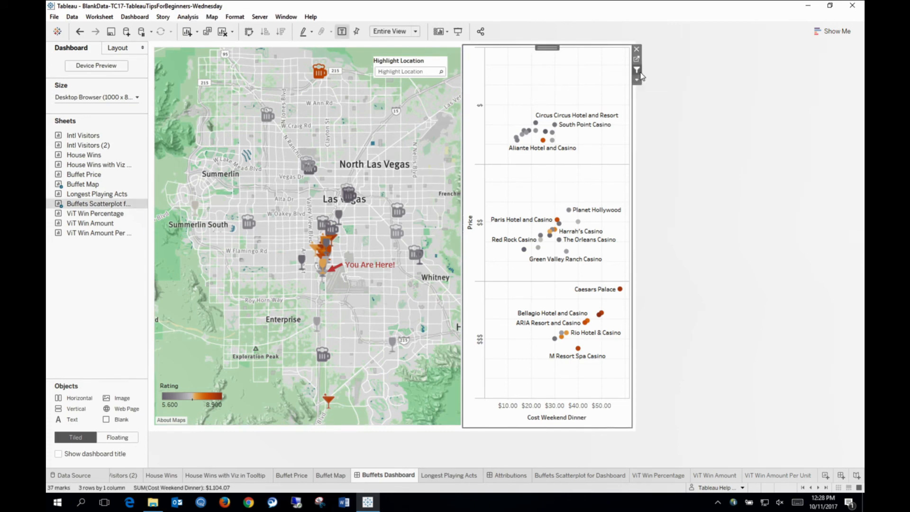
left_click(715, 243)
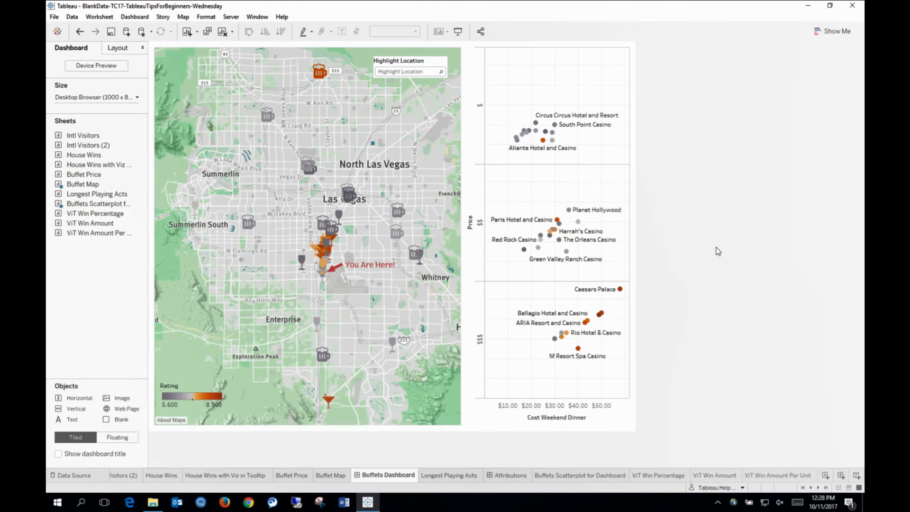
left_click(486, 121)
left_click(484, 121)
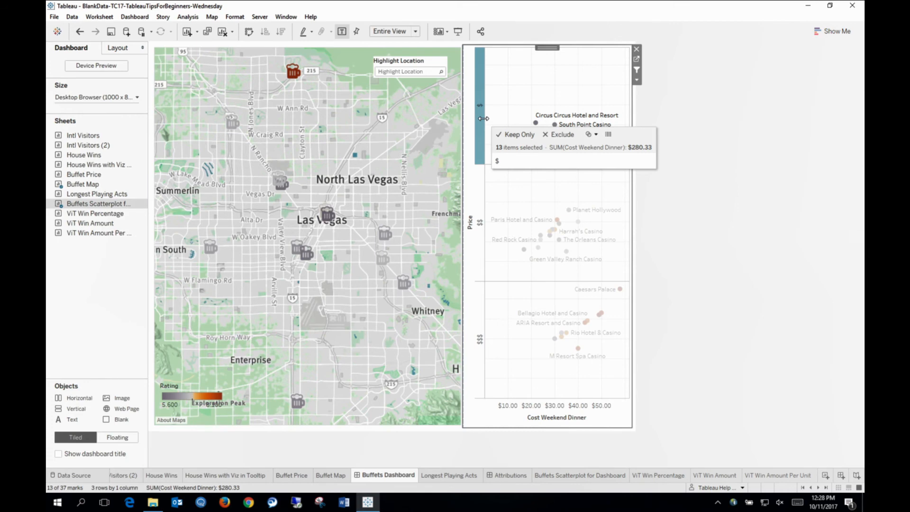
left_click(507, 115)
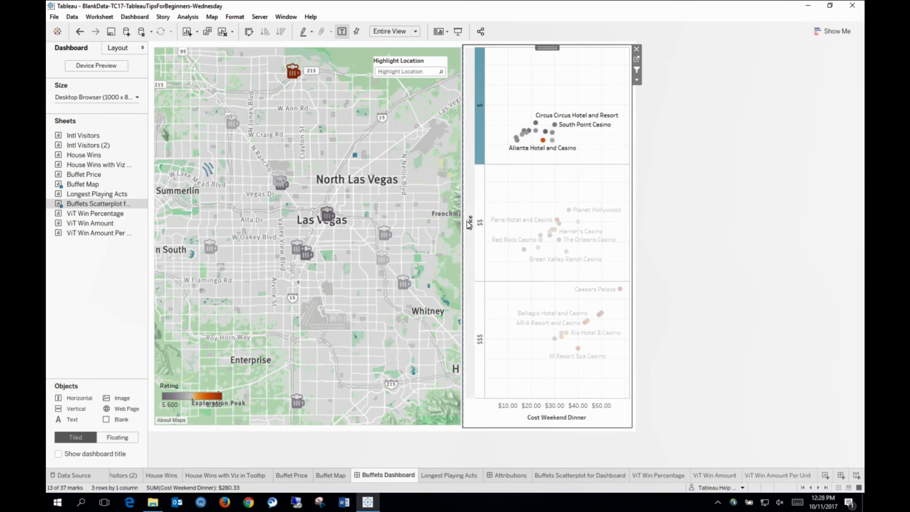
left_click(709, 264)
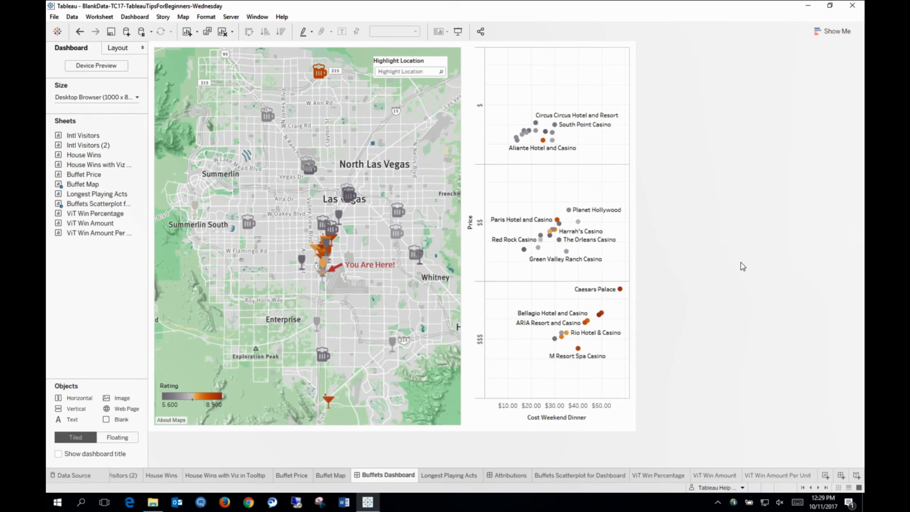
Step: Go to the Longest Playing Acts sheet and switch to the Shows - Entertainment data source
left_click(453, 476)
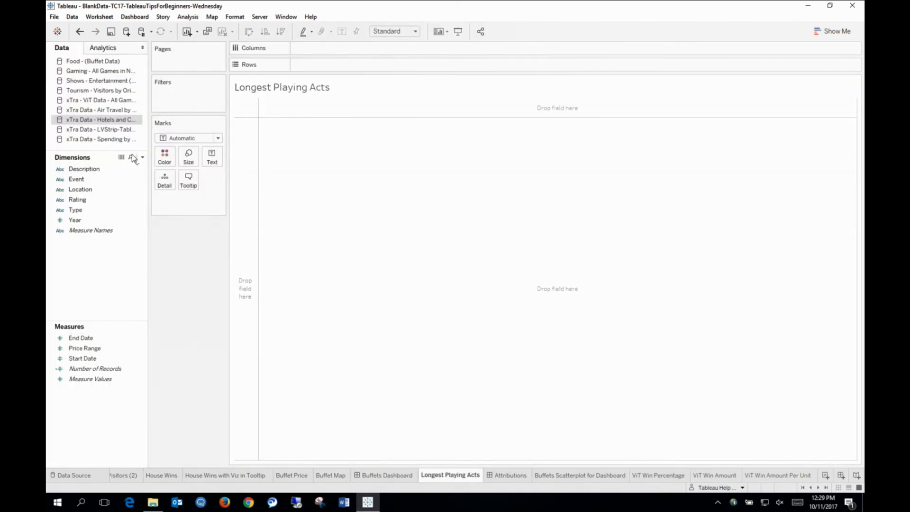
left_click(103, 80)
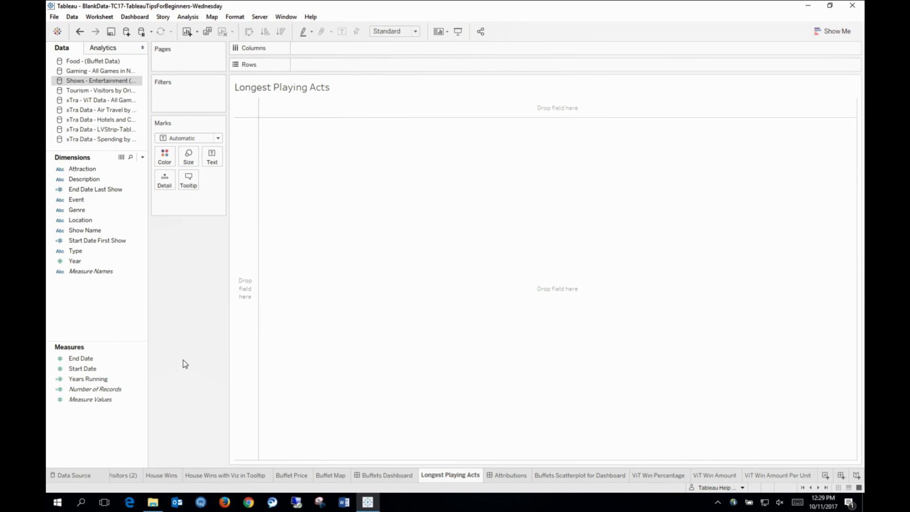
Step: Open the Years Running calculated field to review its formula, and close the calculation editor
left_click(141, 379)
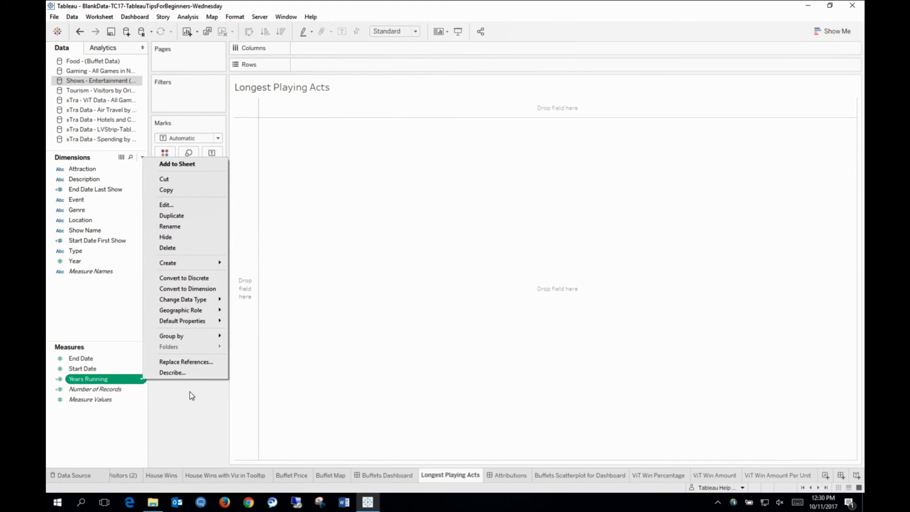
left_click(183, 204)
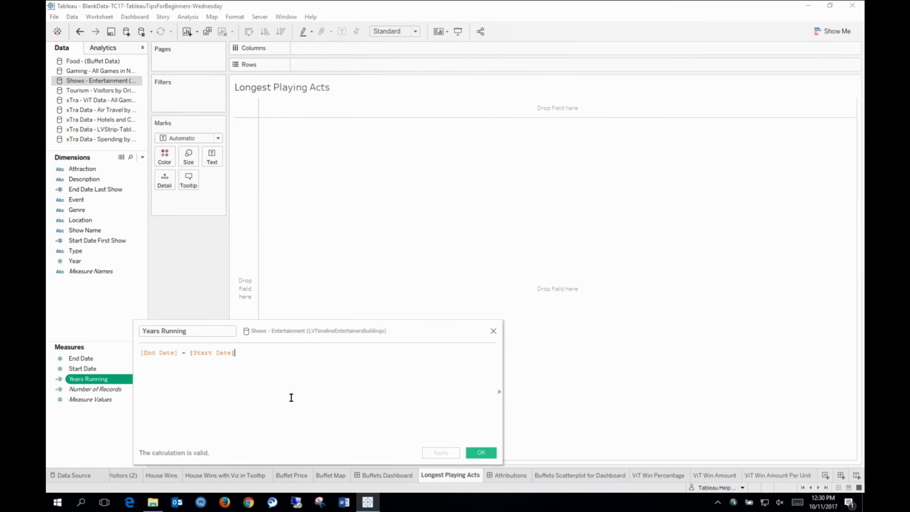
left_click(480, 453)
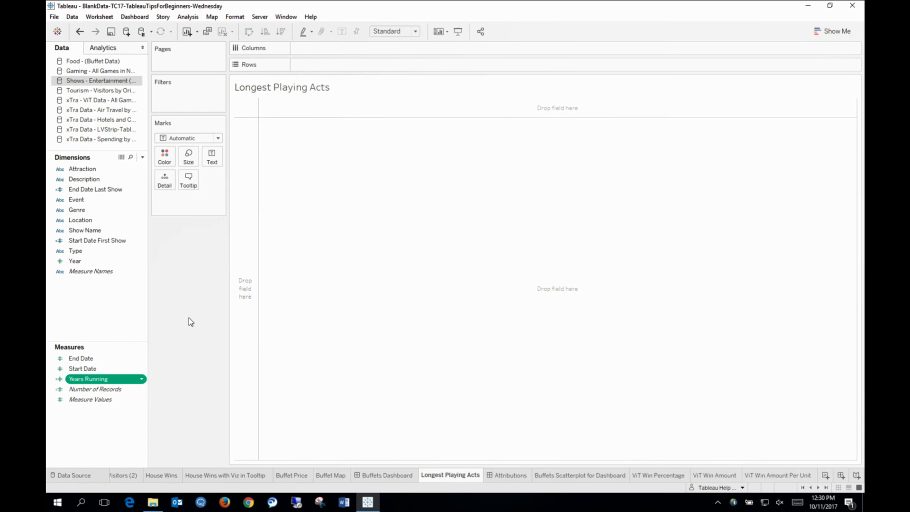
Step: Build a bar chart with Attraction on Rows and the sum of Years Running on Columns
double_click(88, 170)
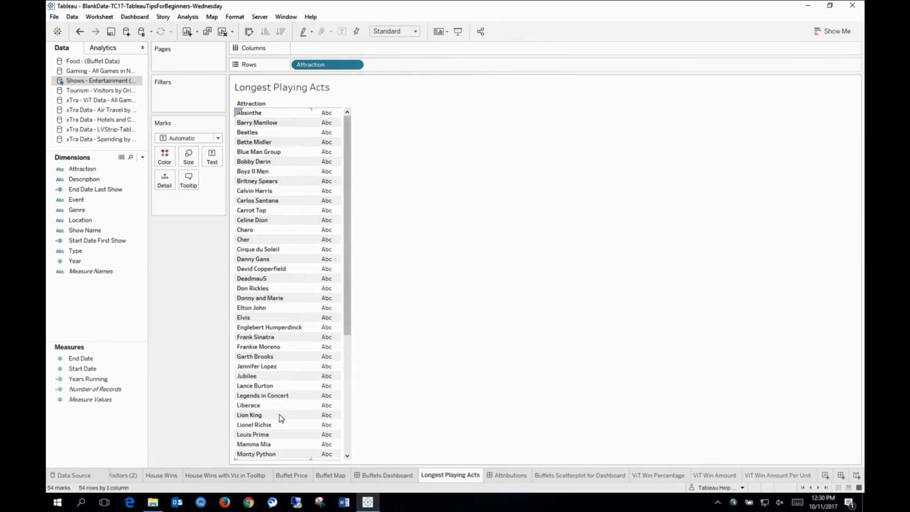
left_click(89, 378)
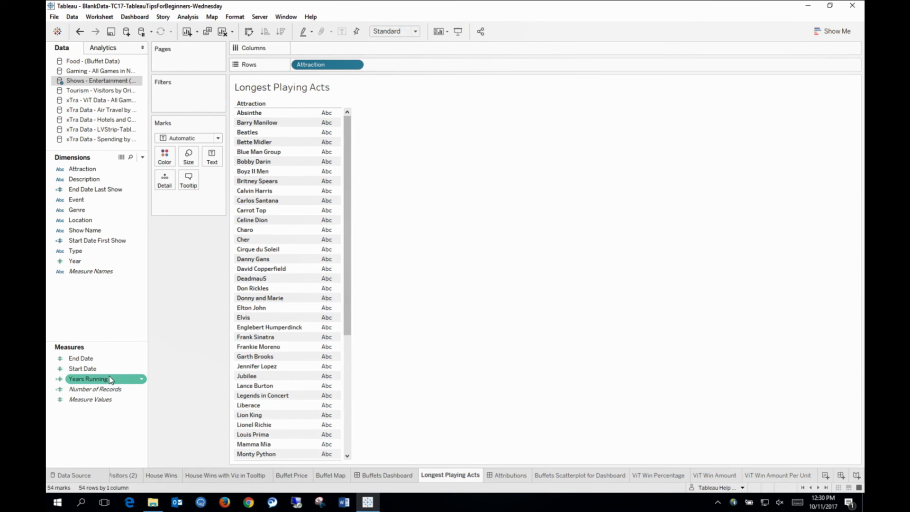
left_click_drag(109, 377, 341, 49)
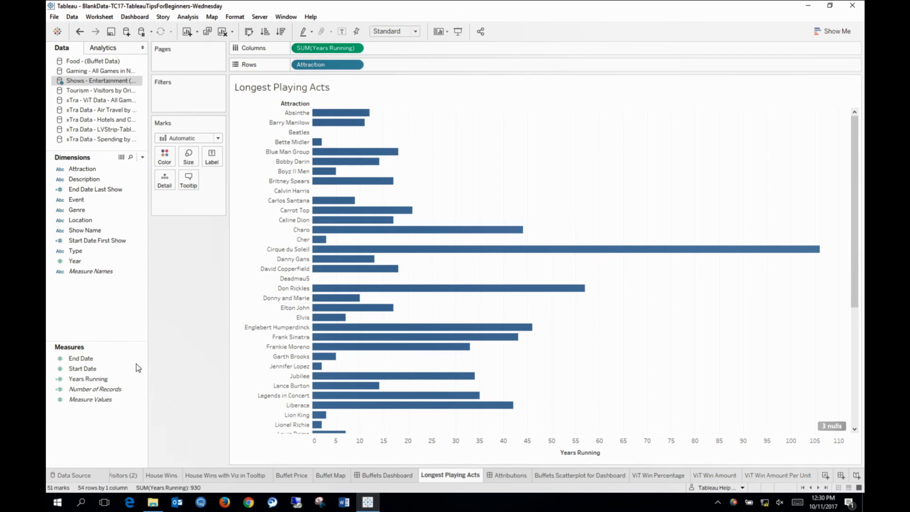
Step: Color the bars by Years Running, split them by Show Name as detail, and label them with Start Date First Show
mouse_move(107, 378)
left_mouse_down()
mouse_move(119, 379)
mouse_move(140, 273)
mouse_move(172, 193)
mouse_move(165, 157)
left_mouse_up()
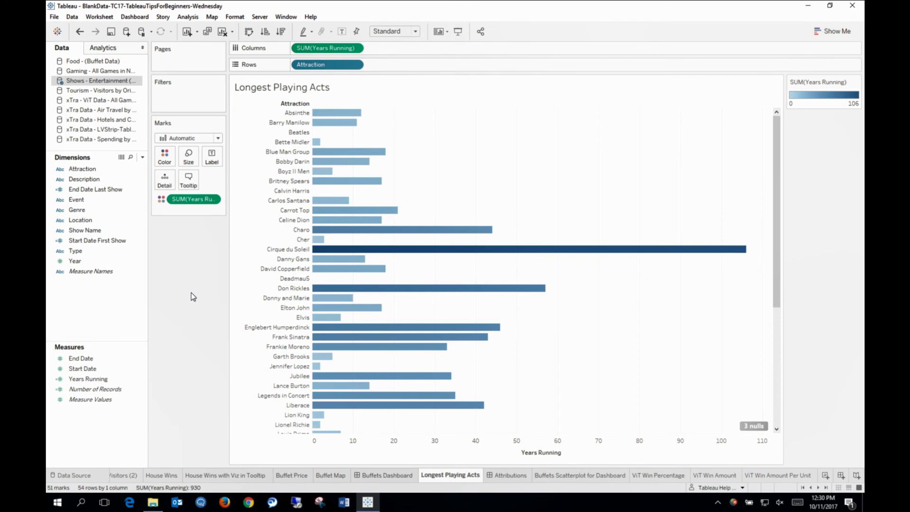
left_click_drag(91, 230, 166, 185)
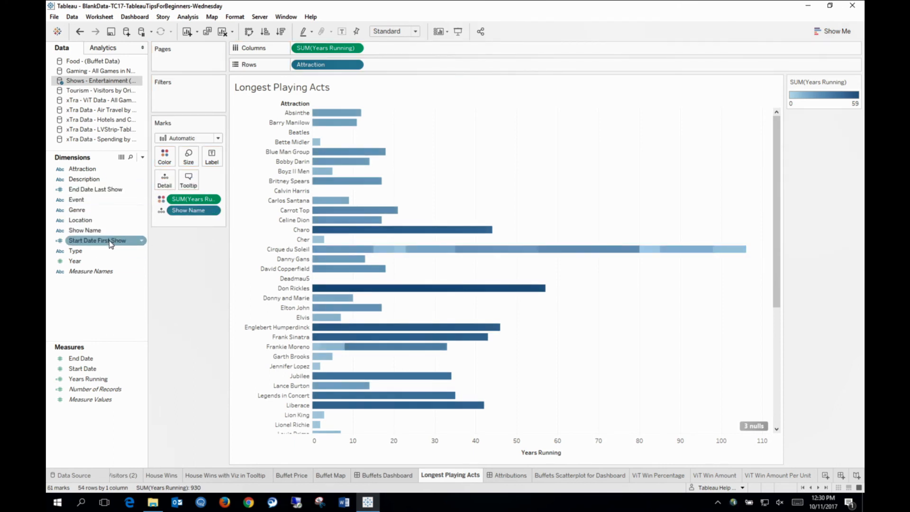
left_click_drag(109, 240, 213, 156)
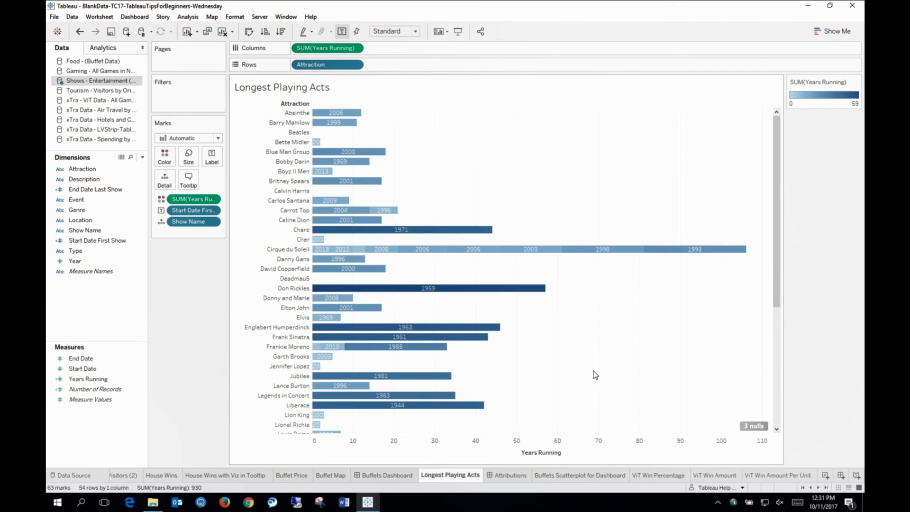
Step: Sort the attractions by Years Running in descending order and filter End Date Last Show to 2018
mouse_move(572, 458)
left_click(567, 453)
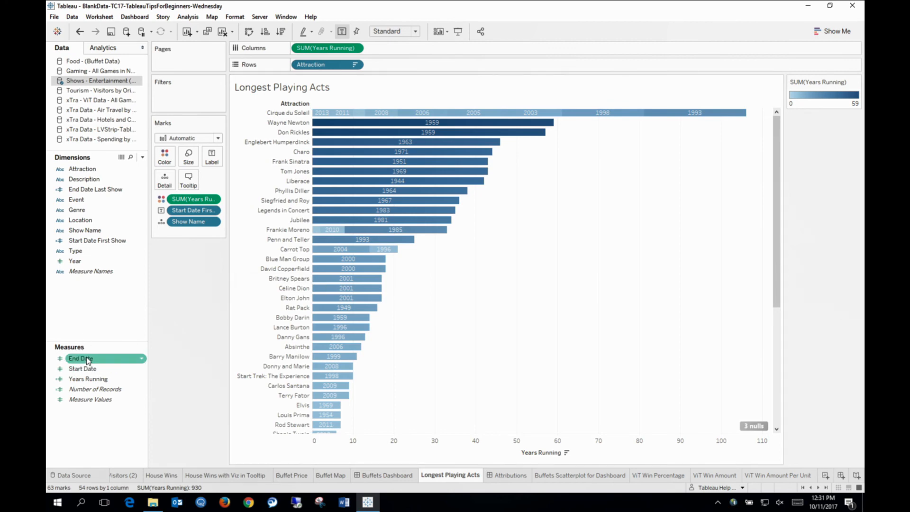
left_click_drag(92, 188, 186, 101)
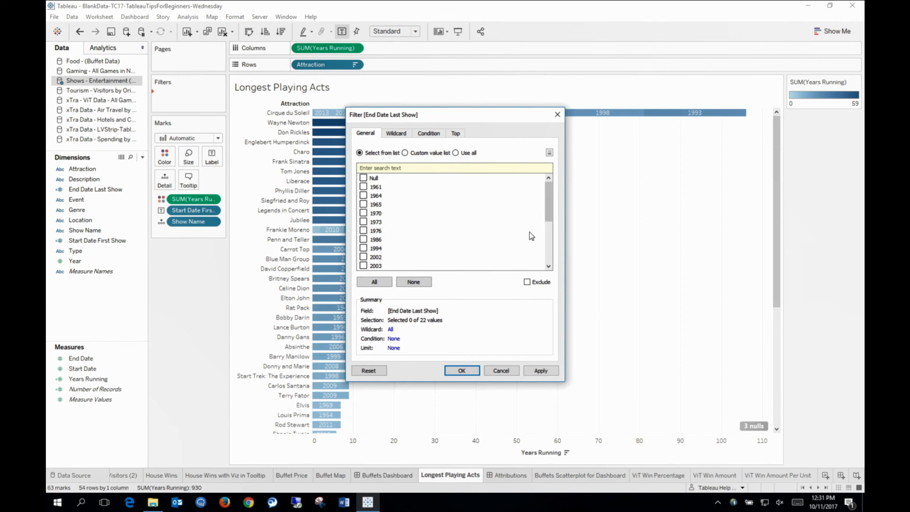
left_click_drag(546, 215, 551, 274)
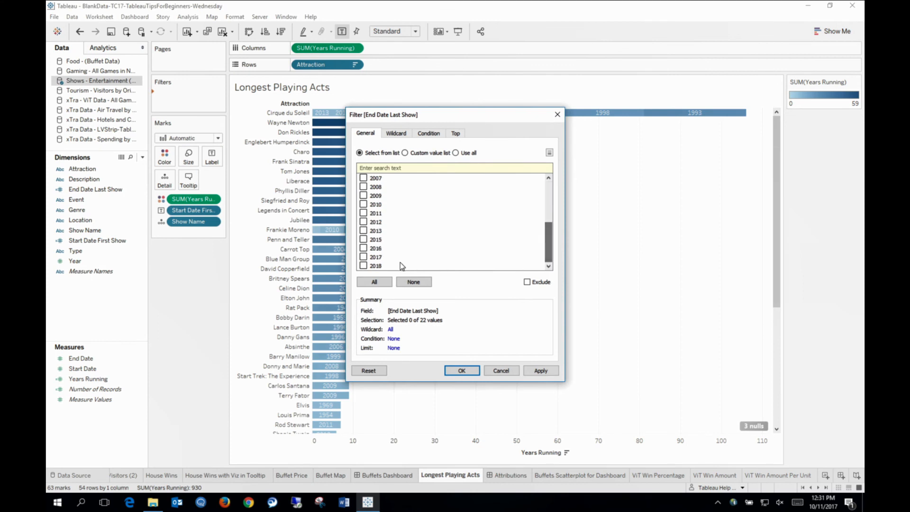
left_click(363, 266)
left_click(462, 370)
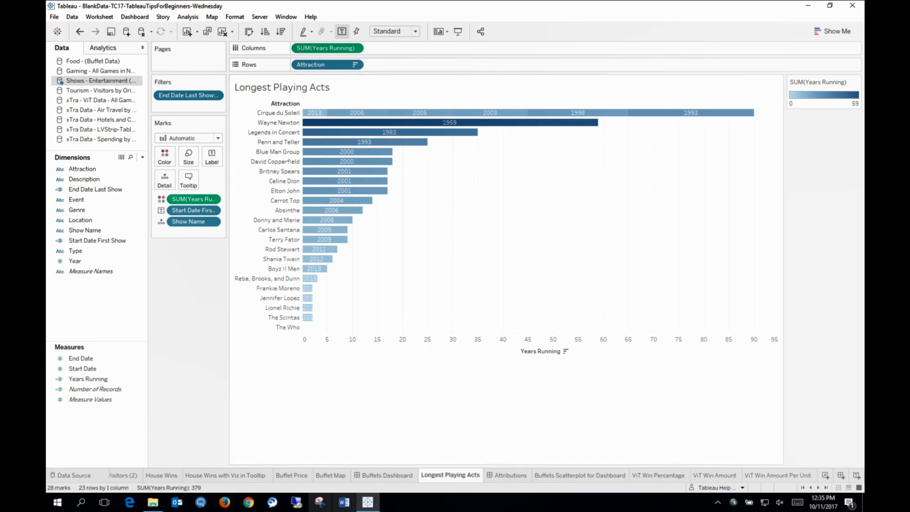
left_click(153, 503)
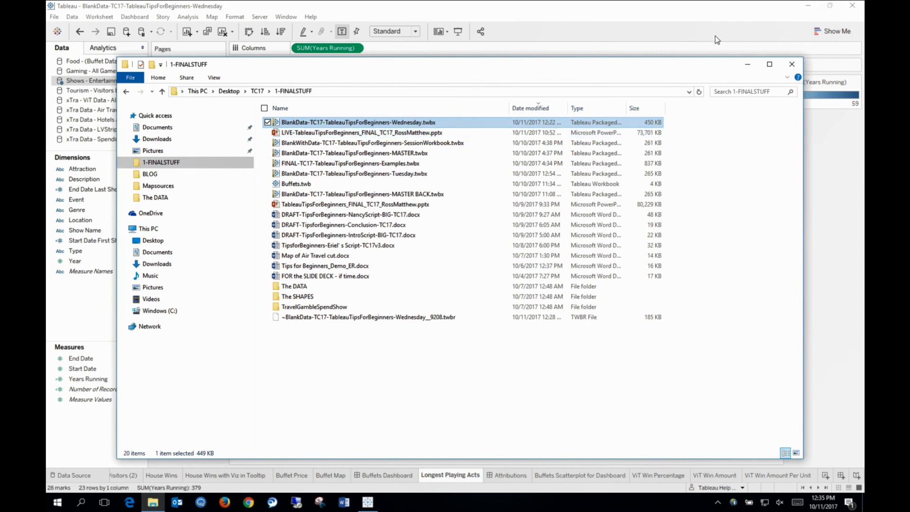
left_click(747, 64)
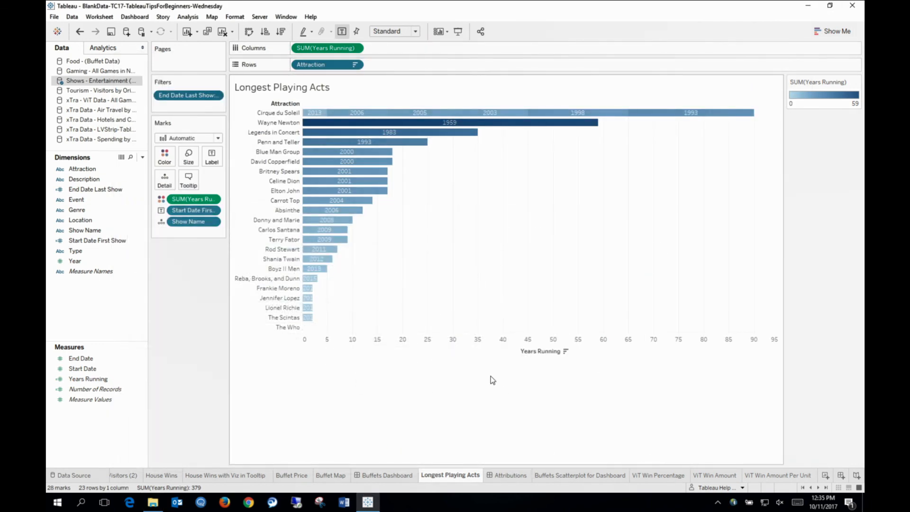